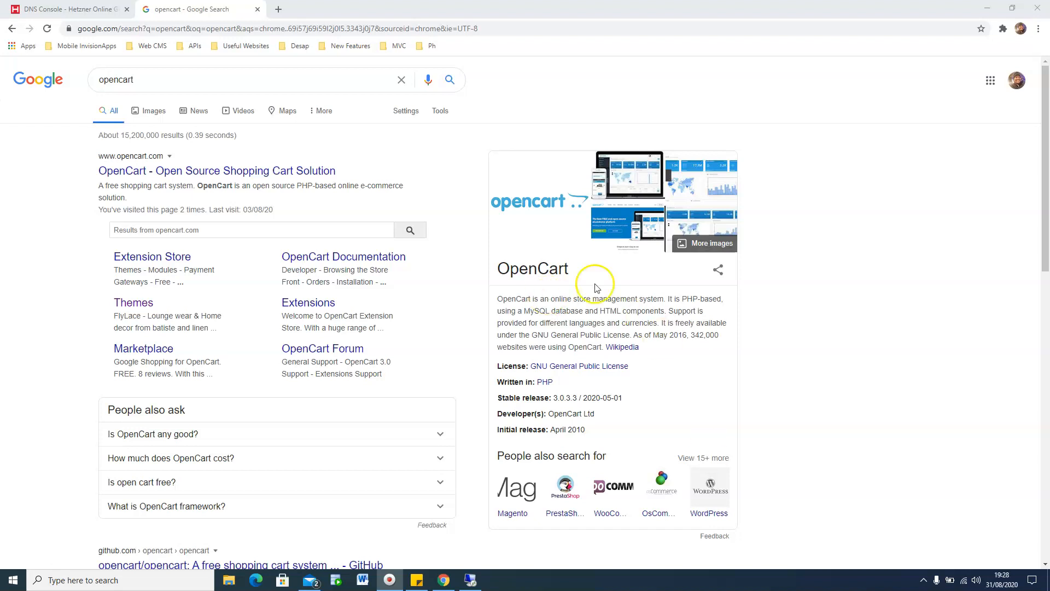
# Step: Type tunantechtips.com in a new tab, then return to the Hetzner DNS Console tab
pyautogui.click(277, 10)
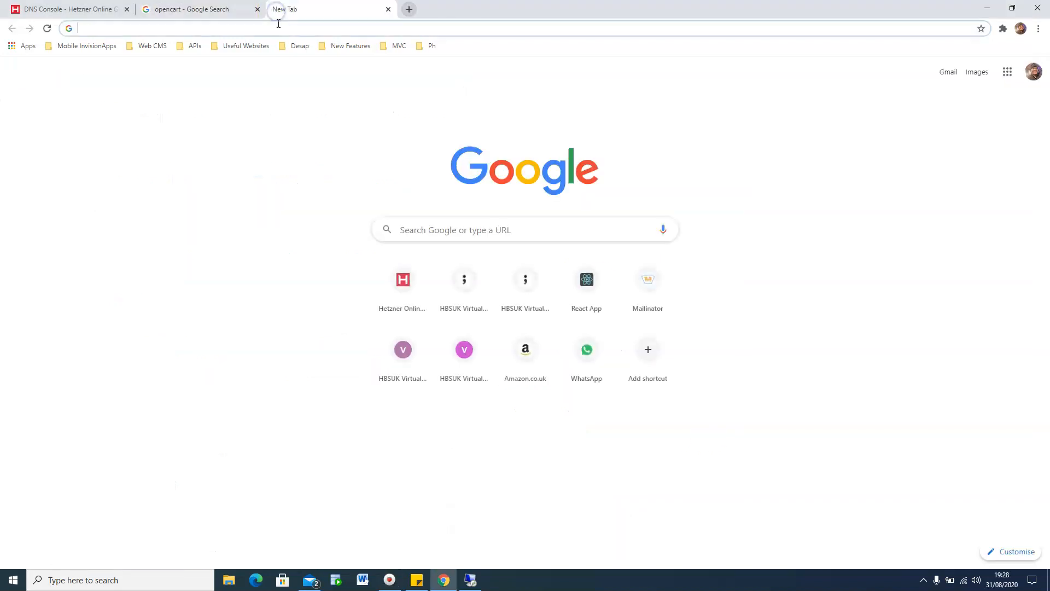
pyautogui.write('tunan')
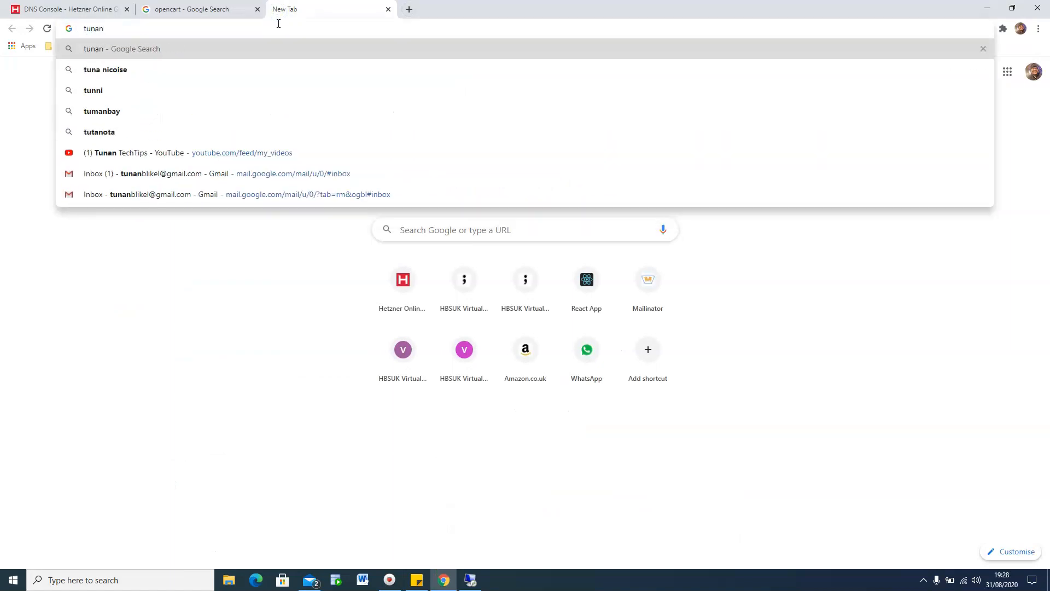
pyautogui.write('techtips.c')
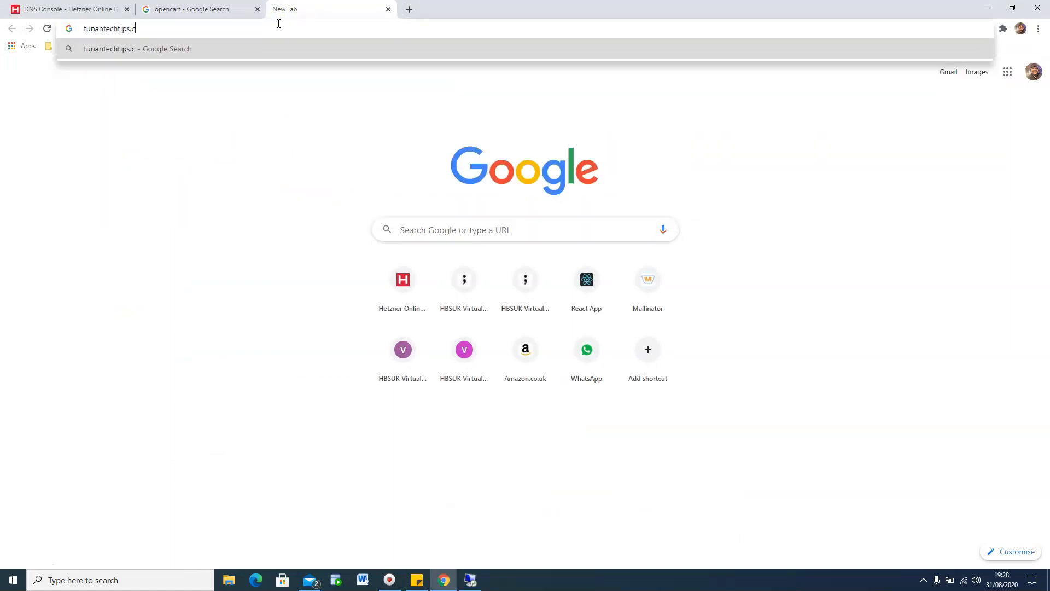
pyautogui.write('om')
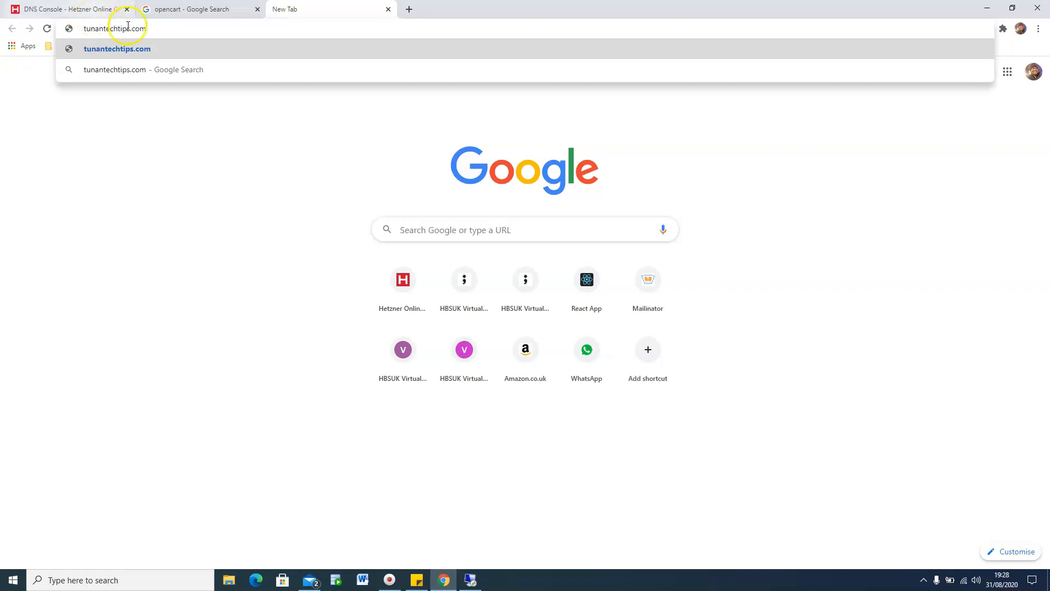
pyautogui.moveTo(150, 29); pyautogui.dragTo(77, 29)
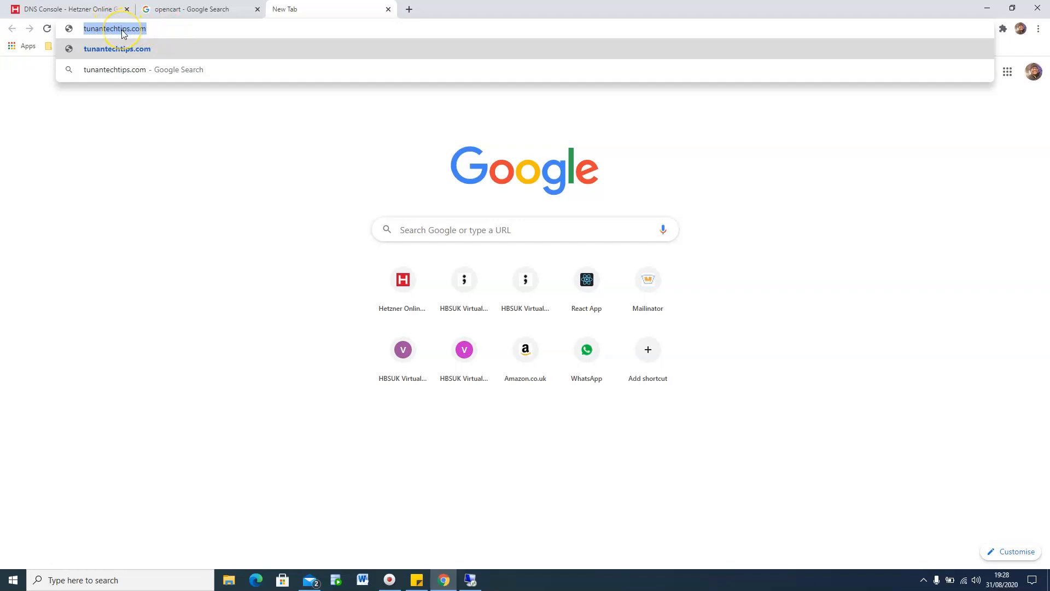
pyautogui.click(96, 13)
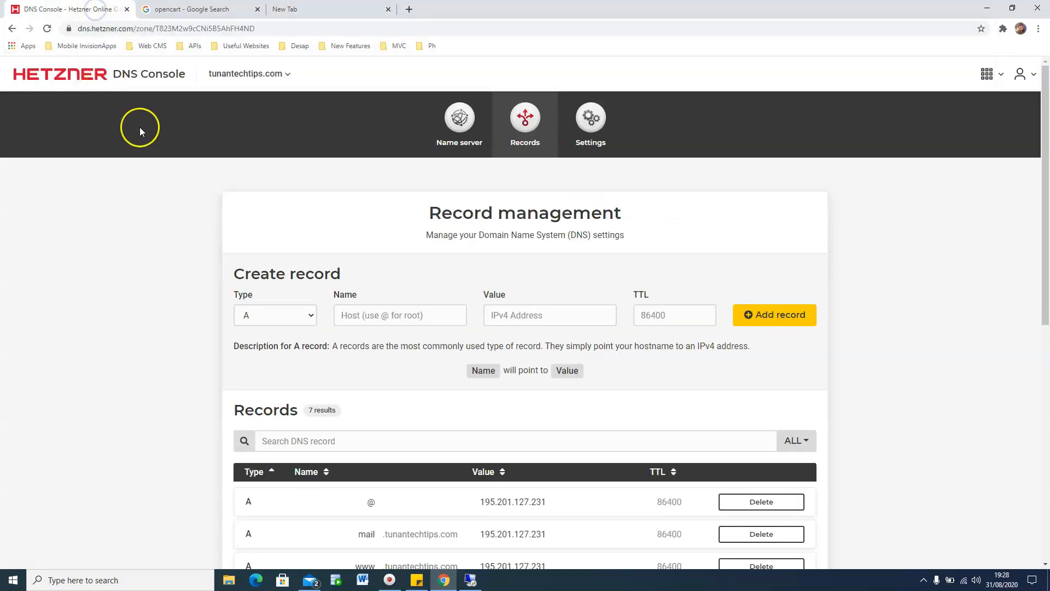
# Step: Add an A record named @ with value 195.201.127.231 for tunantechtips.com
pyautogui.scroll(-1, 280, 289)
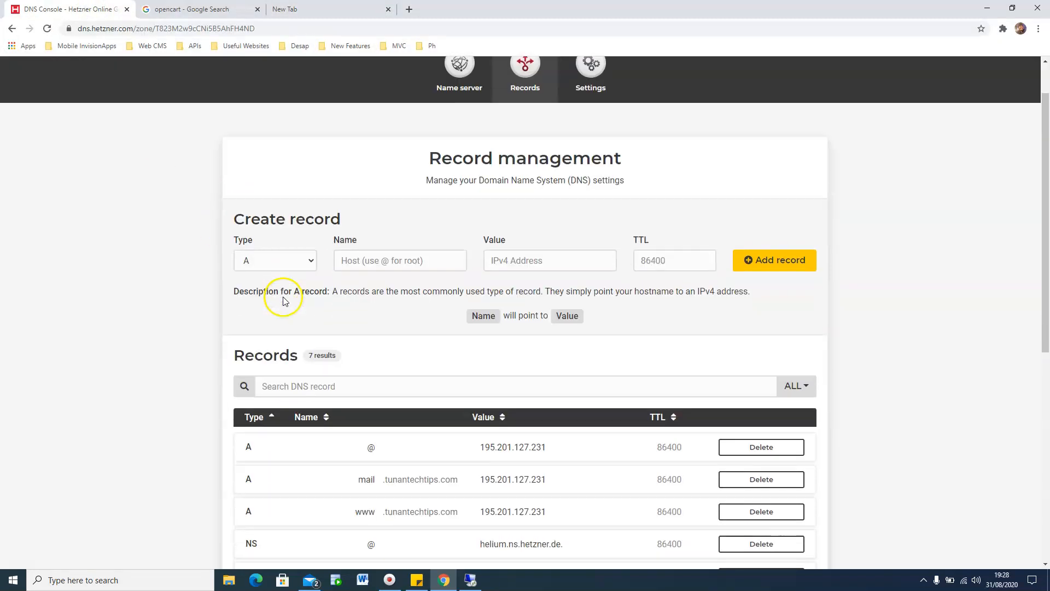
pyautogui.scroll(-1, 416, 328)
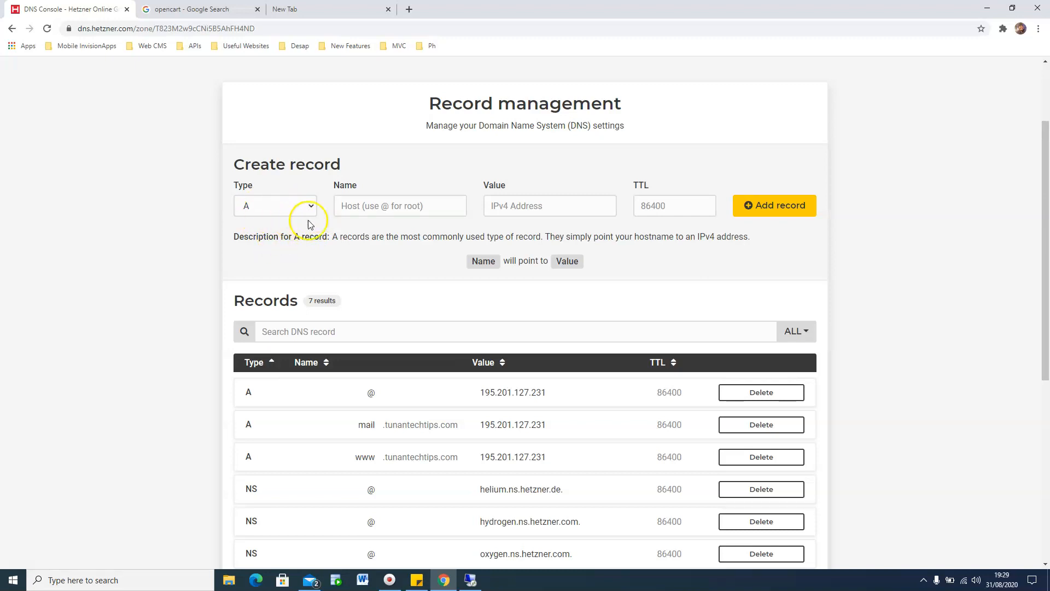
pyautogui.click(408, 208)
pyautogui.write('@')
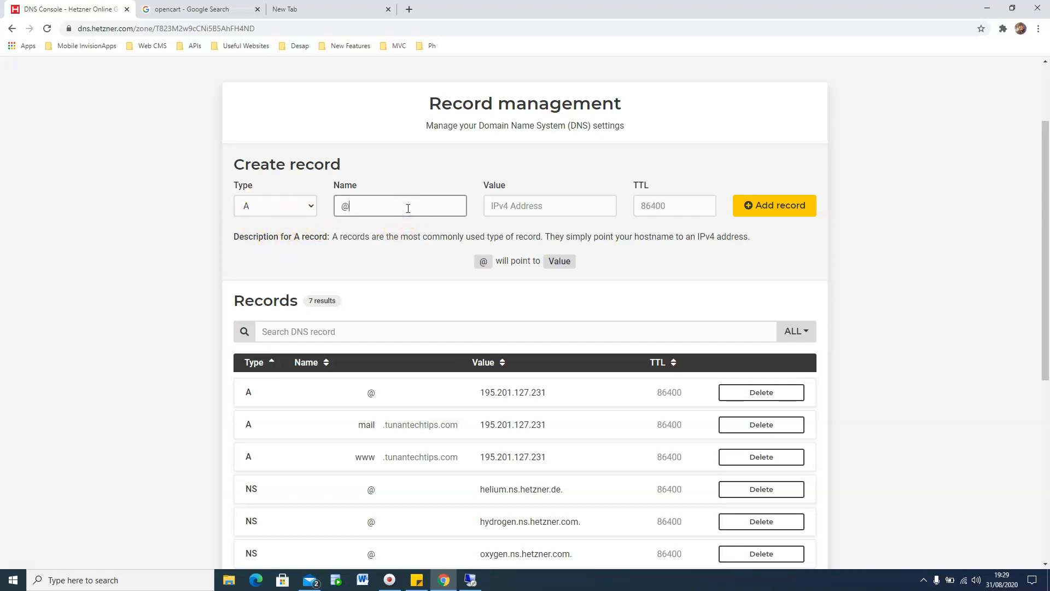
pyautogui.click(547, 205)
pyautogui.write('234')
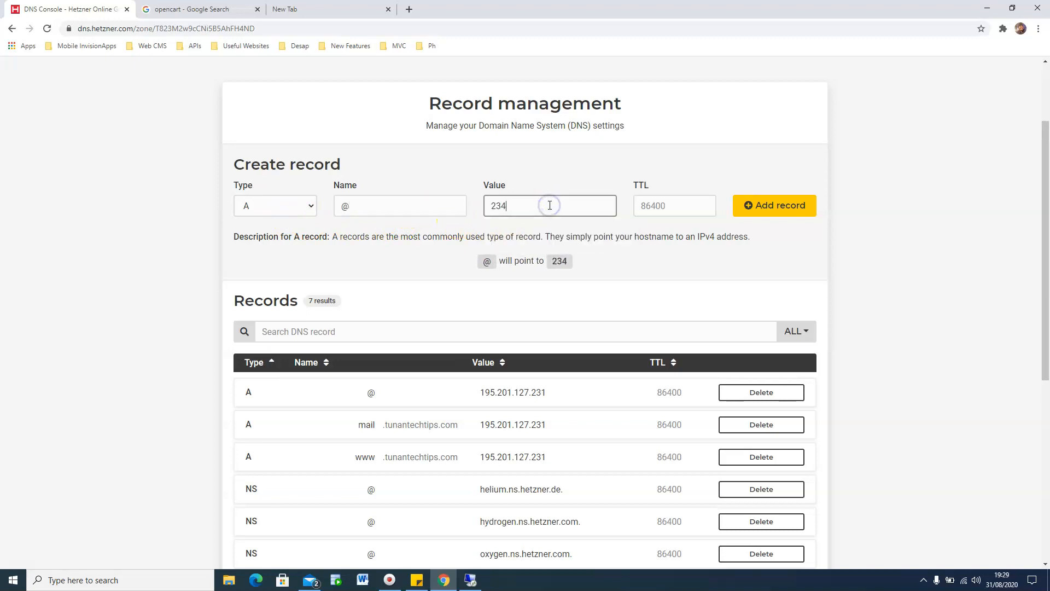
pyautogui.press('BackSpace')
pyautogui.press('BackSpace')
pyautogui.press('BackSpace')
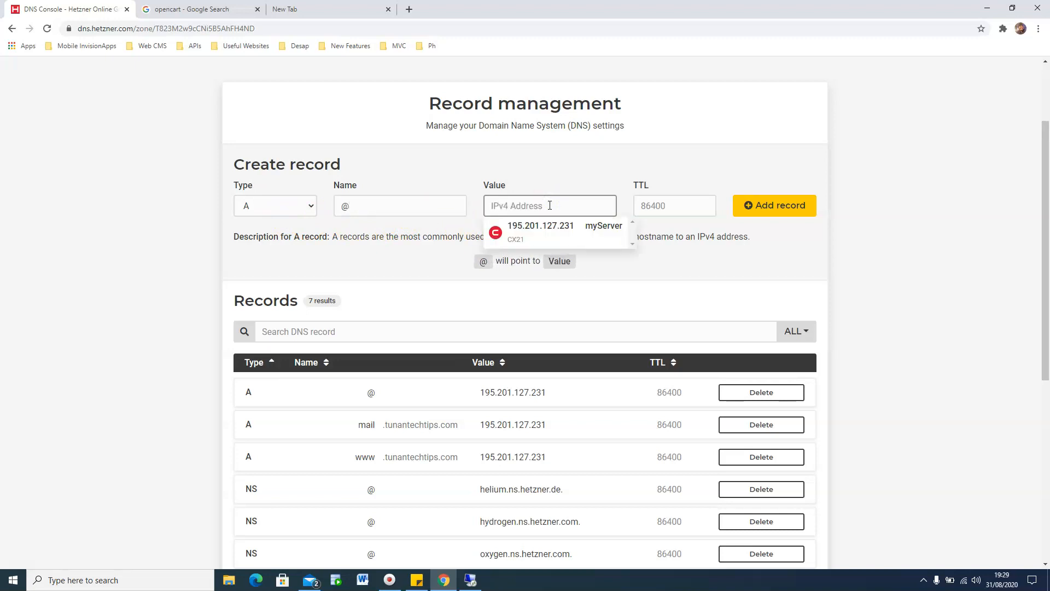
pyautogui.click(548, 229)
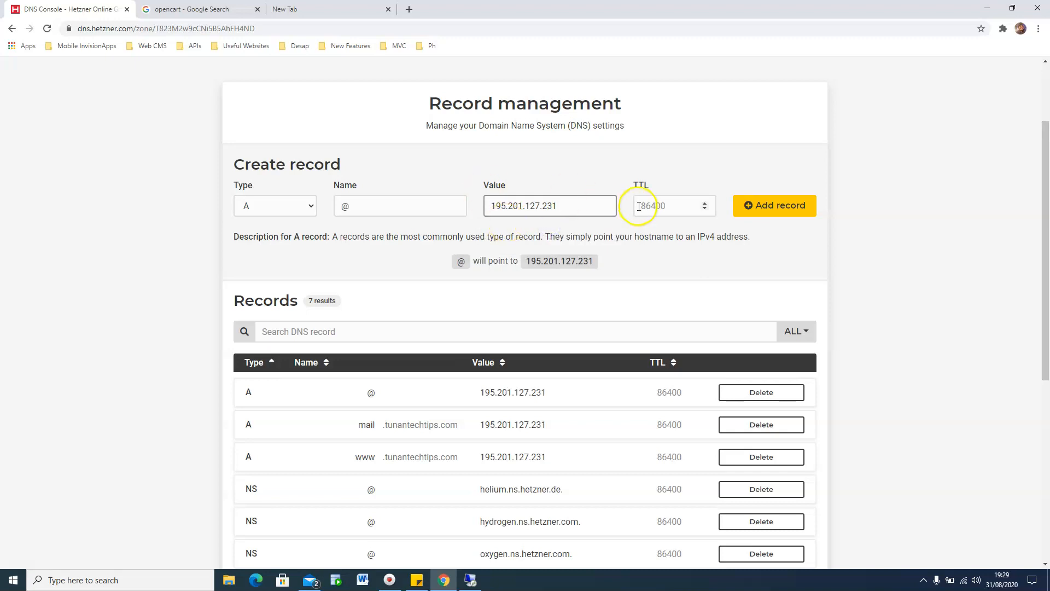
pyautogui.click(785, 214)
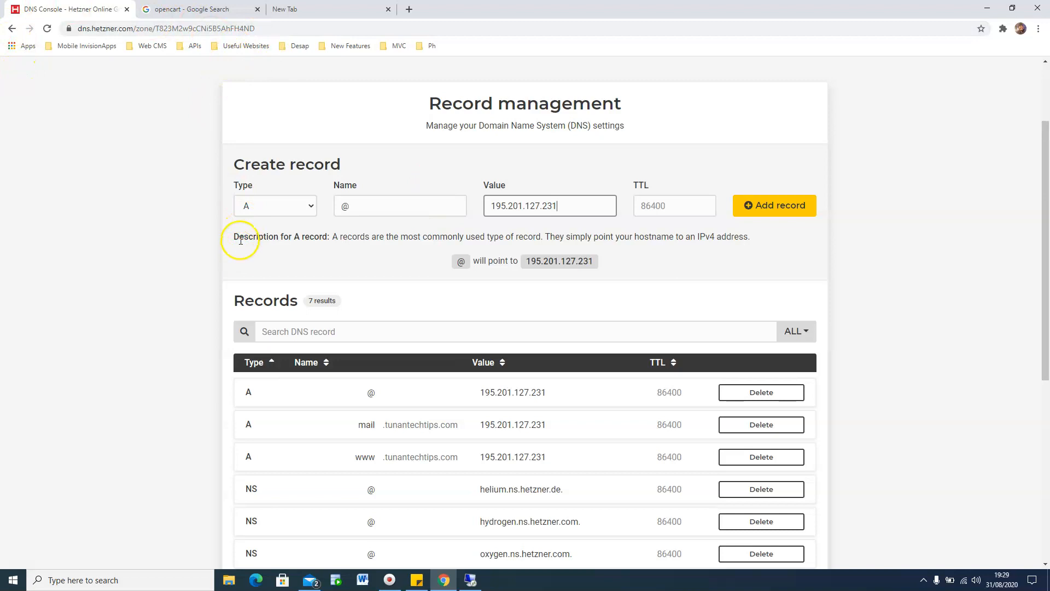
# Step: Ping tunantechtips.com in Command Prompt to confirm it resolves to 195.201.127.231, then close it
pyautogui.click(129, 579)
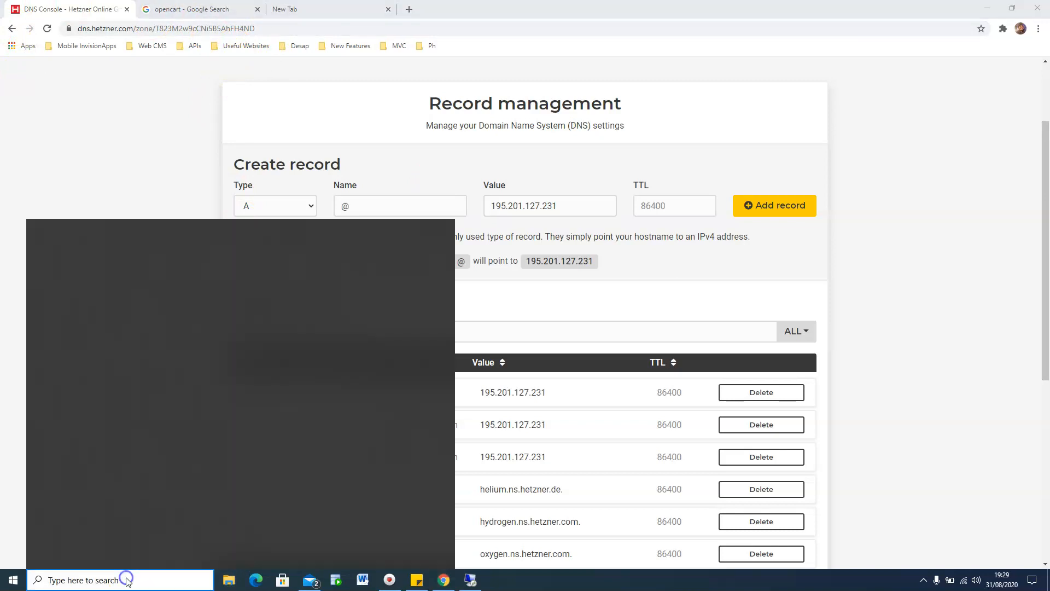
pyautogui.write('cmd')
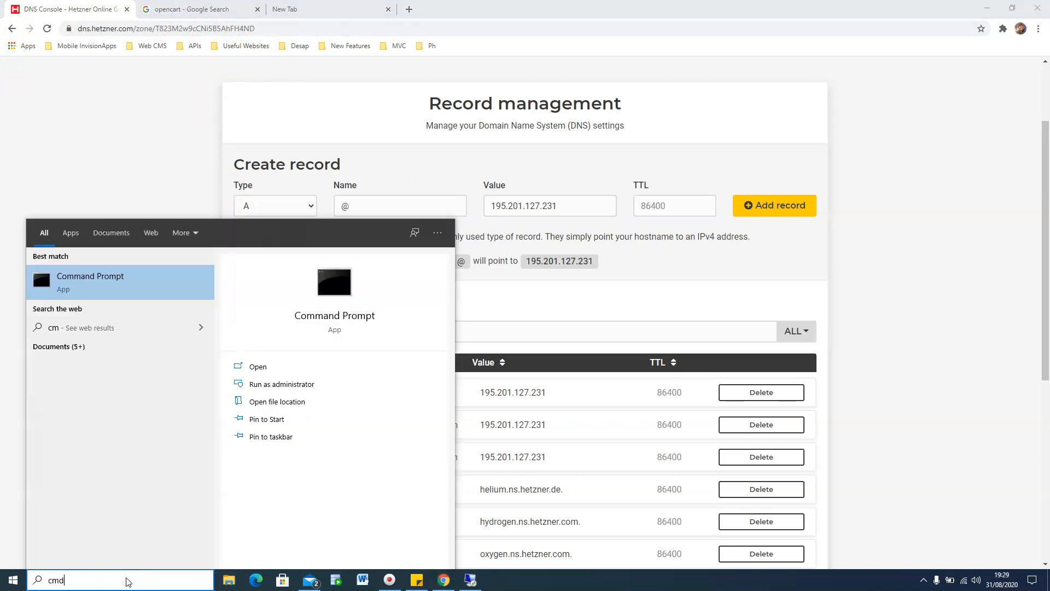
pyautogui.press('Return')
pyautogui.click(203, 171)
pyautogui.write('ping')
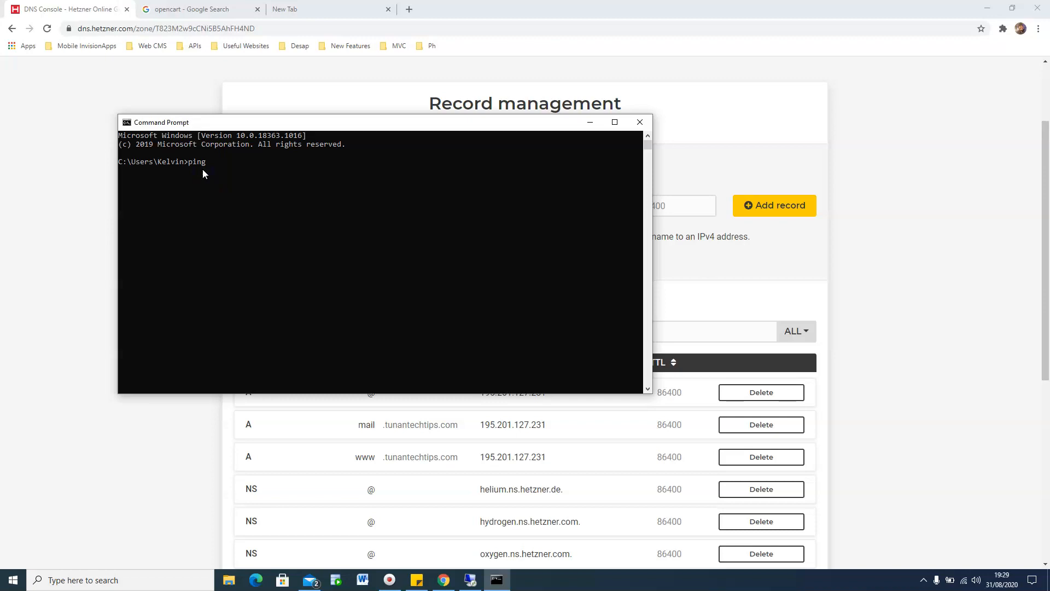
pyautogui.write(' tunantechtips.com')
pyautogui.press('Return')
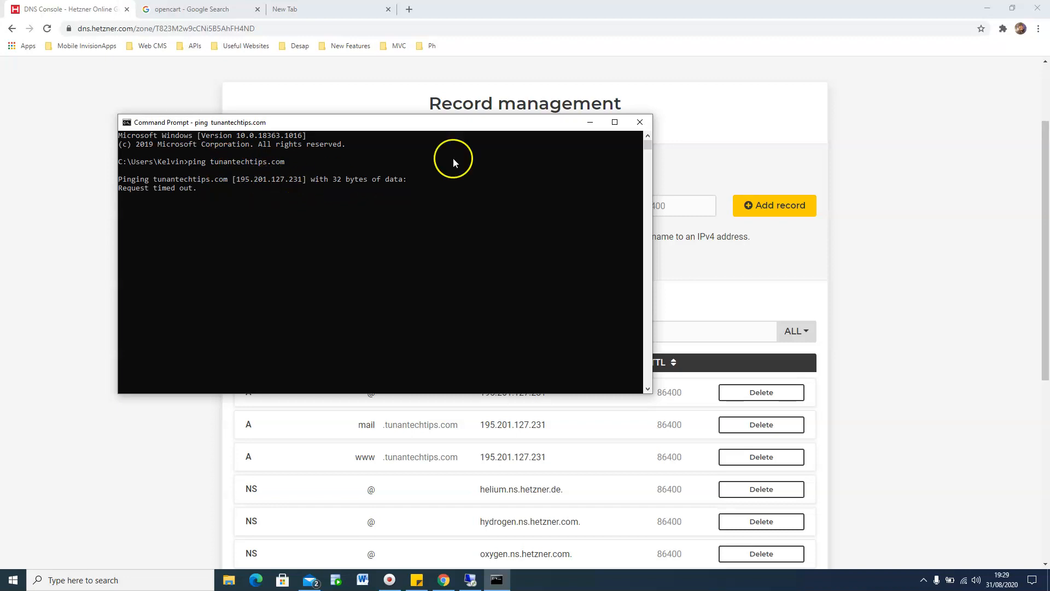
pyautogui.click(641, 122)
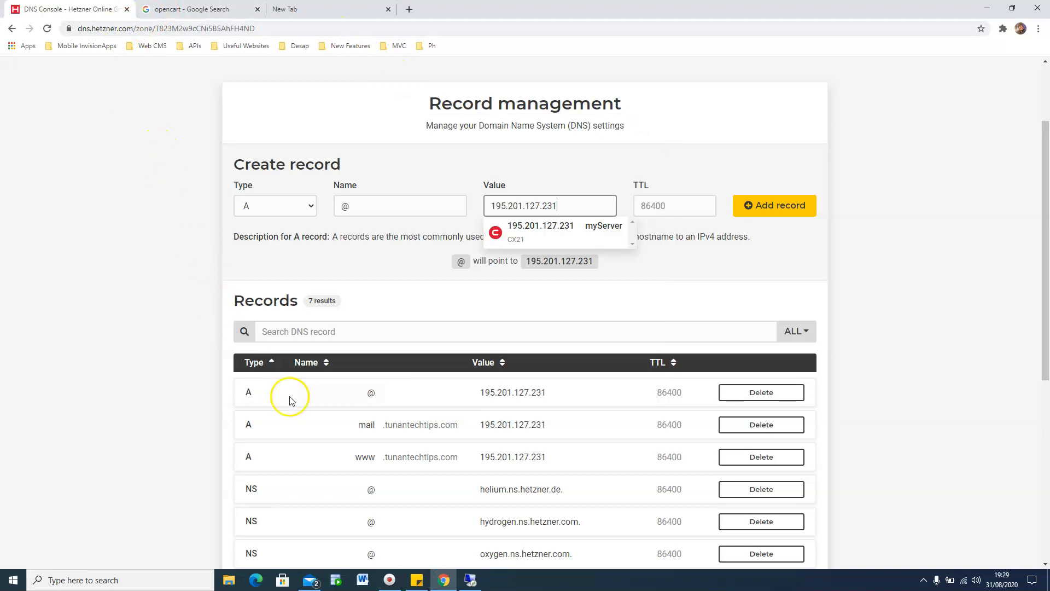
# Step: Bring the Remote Desktop session to 195.201.127.231 to the front
pyautogui.click(469, 584)
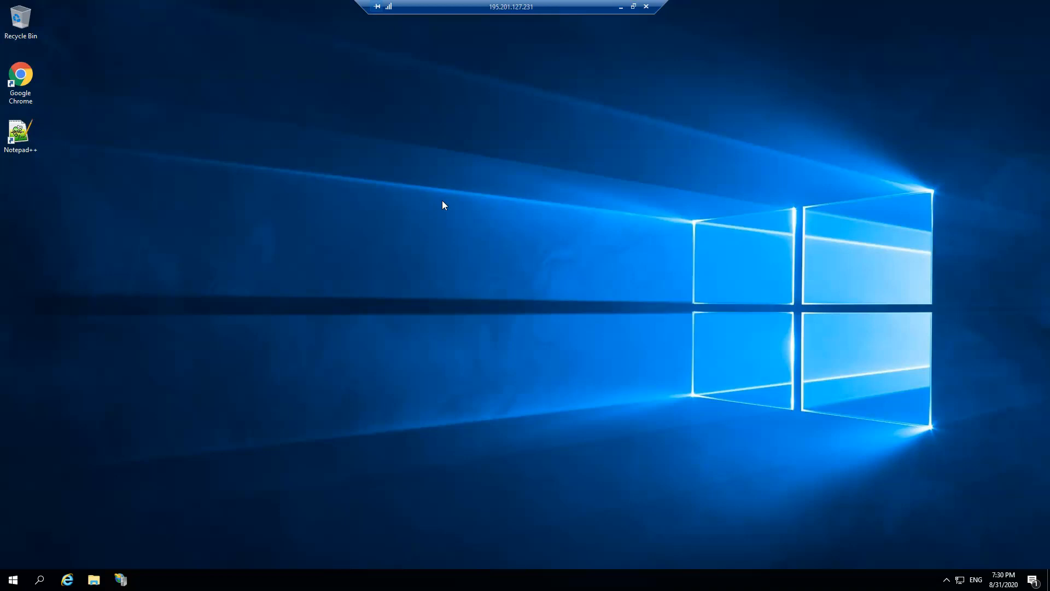
# Step: Search for xampp in the server's Chrome in English and open apachefriends.org's download section
pyautogui.click(443, 211)
pyautogui.doubleClick(29, 83)
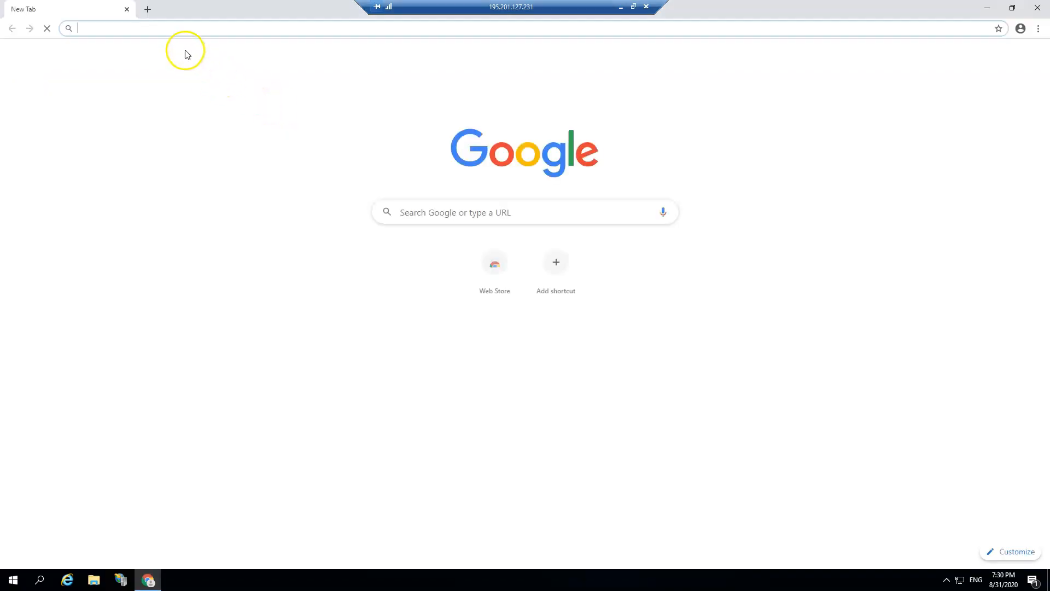
pyautogui.write('xa')
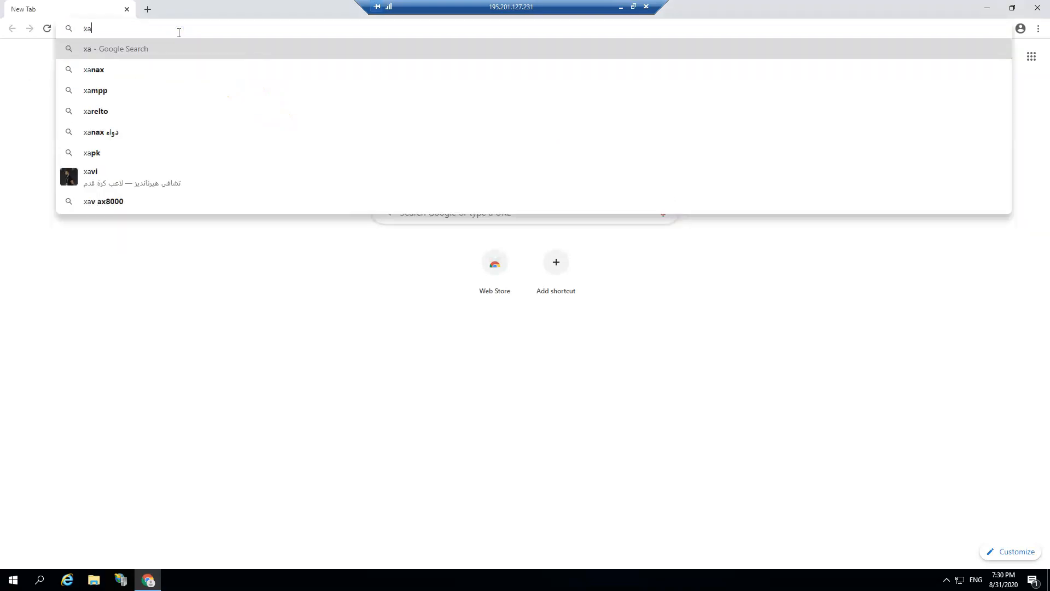
pyautogui.write('m')
pyautogui.press('Return')
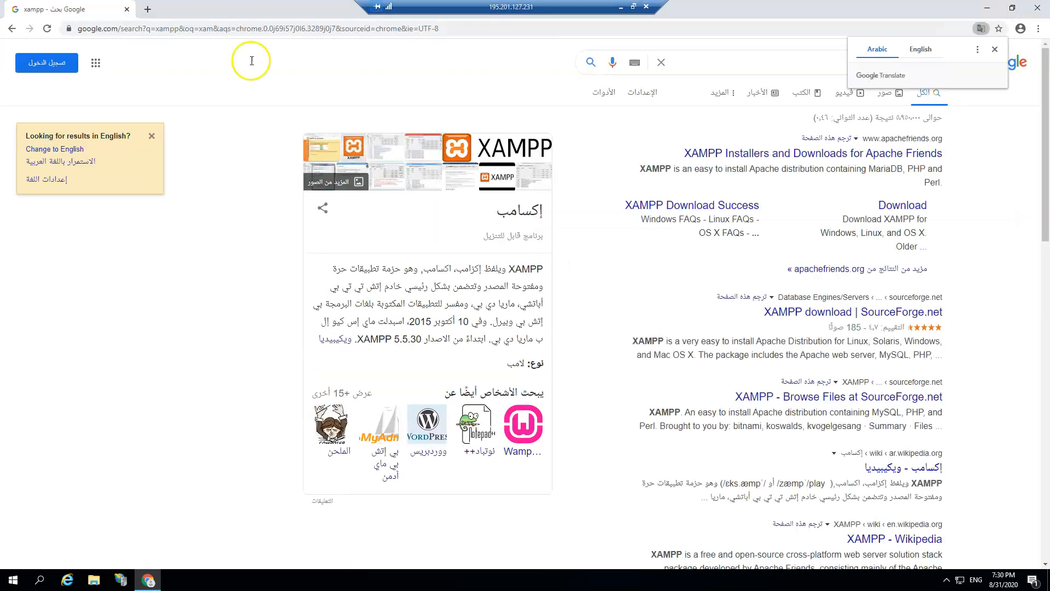
pyautogui.click(76, 149)
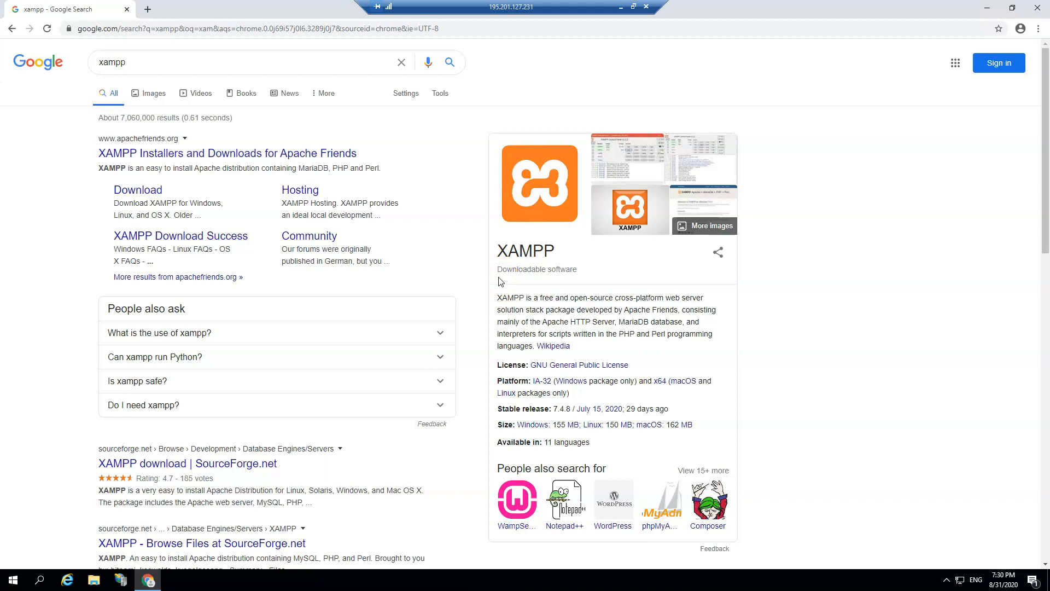
pyautogui.click(184, 157)
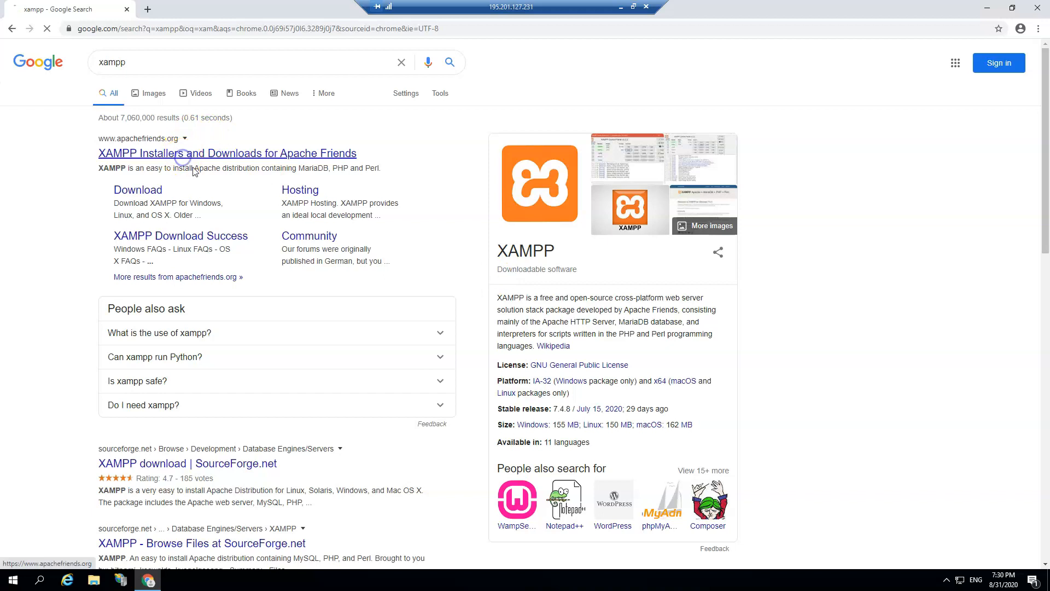
pyautogui.scroll(-2, 323, 292)
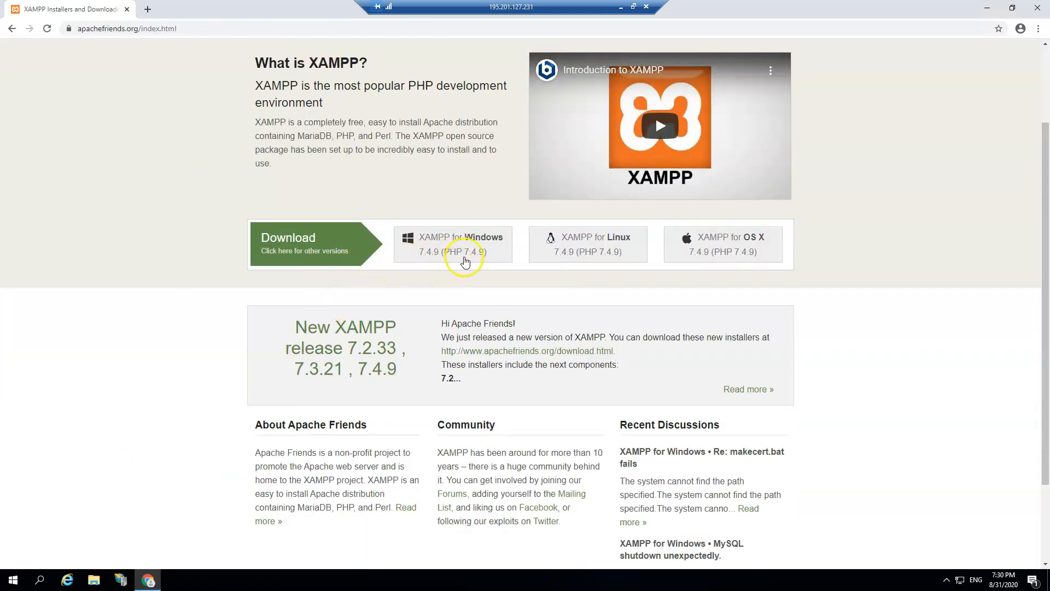
# Step: Download the XAMPP 7.4.9 for Windows installer and allow it to run
pyautogui.click(460, 254)
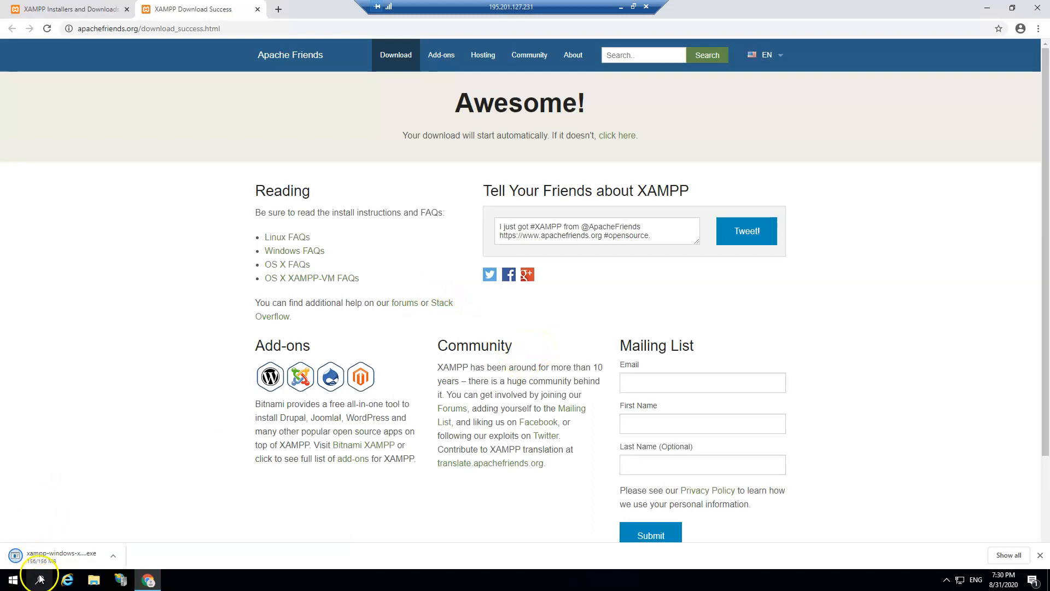
pyautogui.click(50, 559)
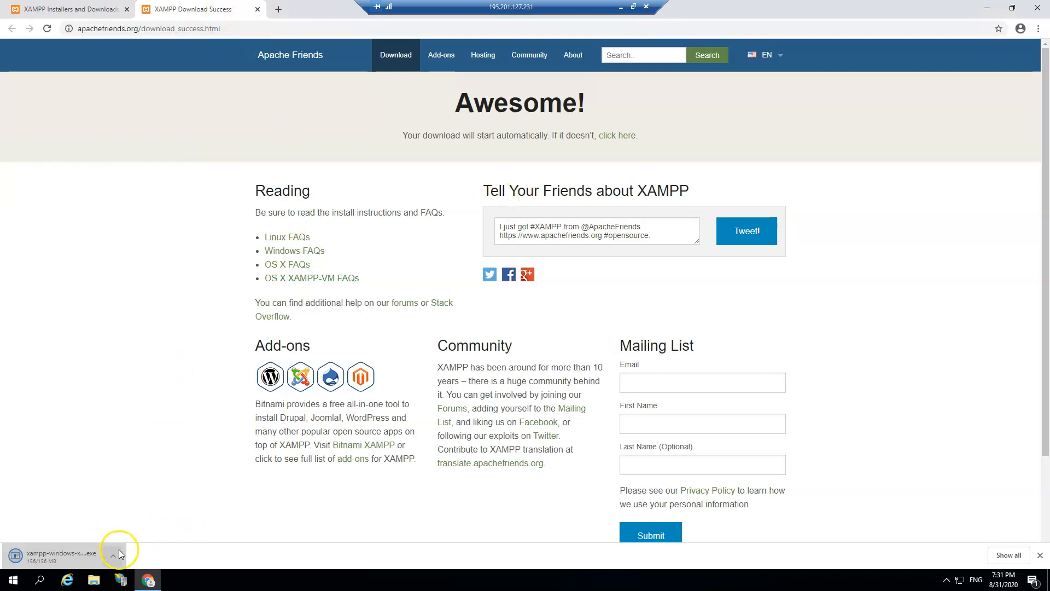
pyautogui.click(1039, 554)
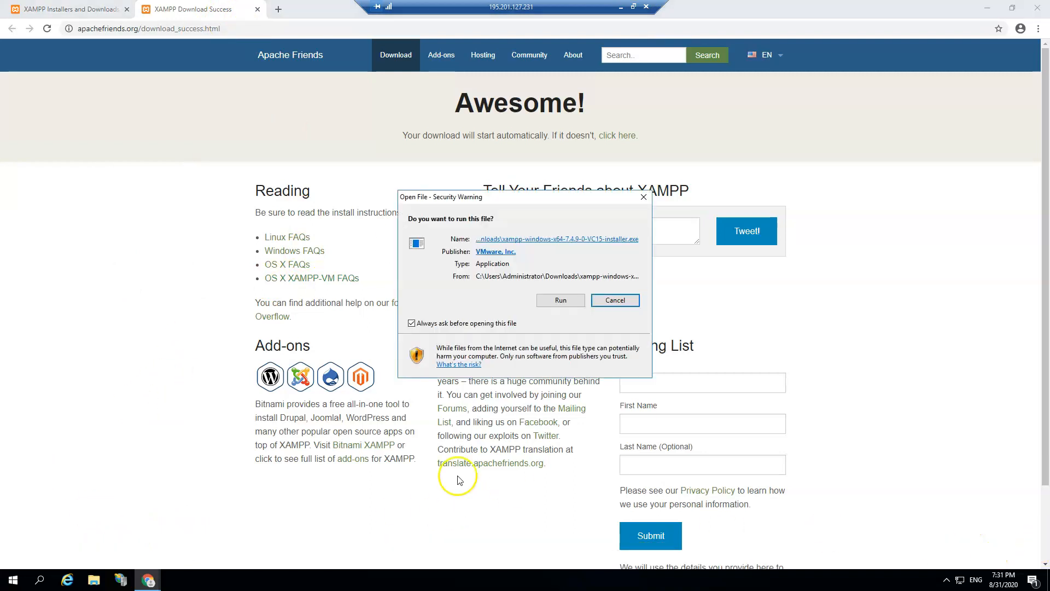
pyautogui.click(566, 301)
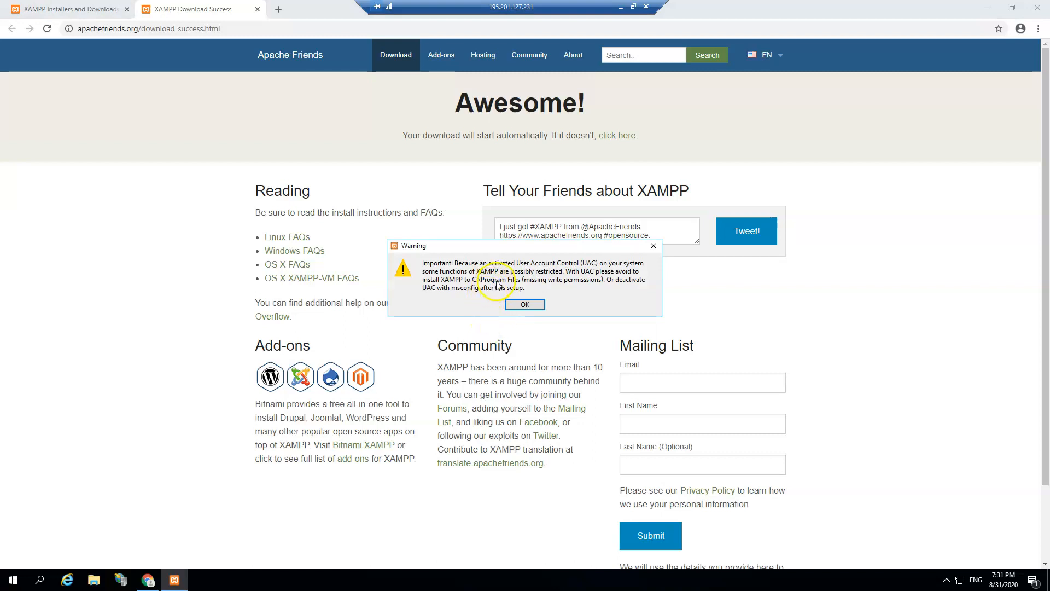
# Step: Dismiss the UAC warning and proceed with all components to the install-folder page
pyautogui.click(524, 308)
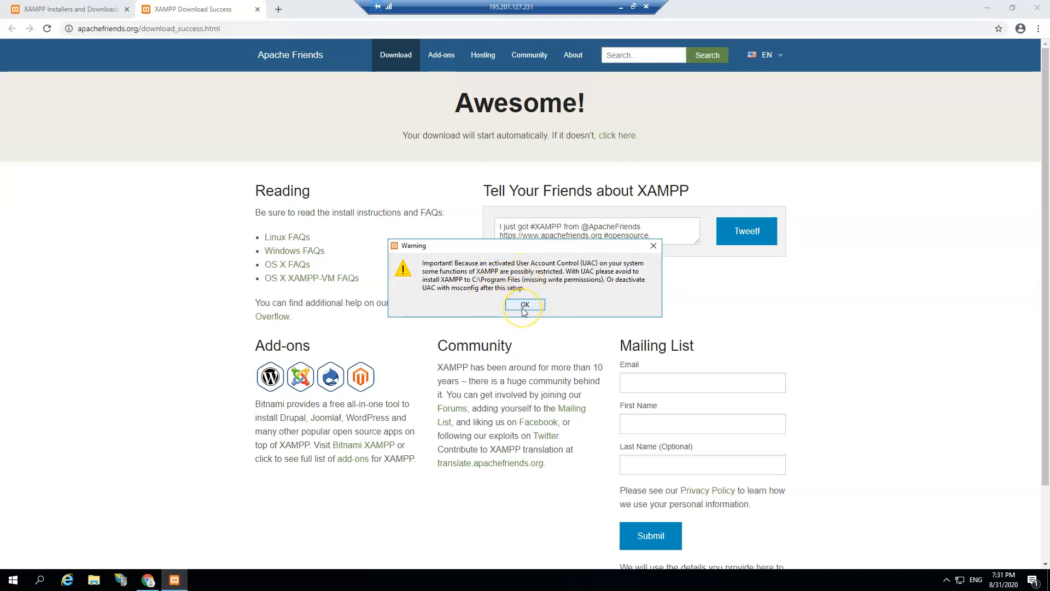
pyautogui.click(523, 307)
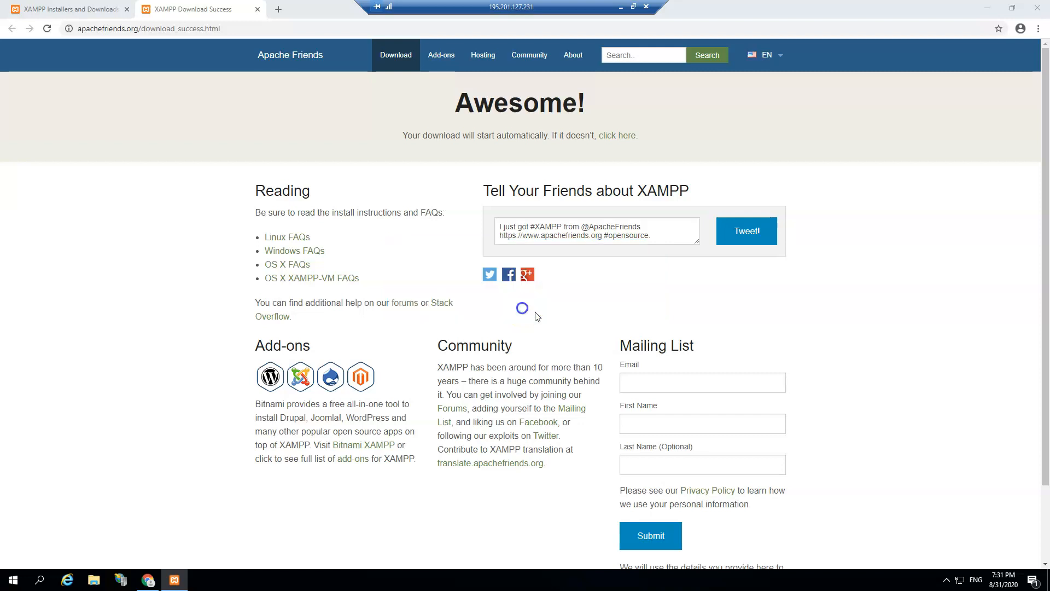
pyautogui.click(593, 397)
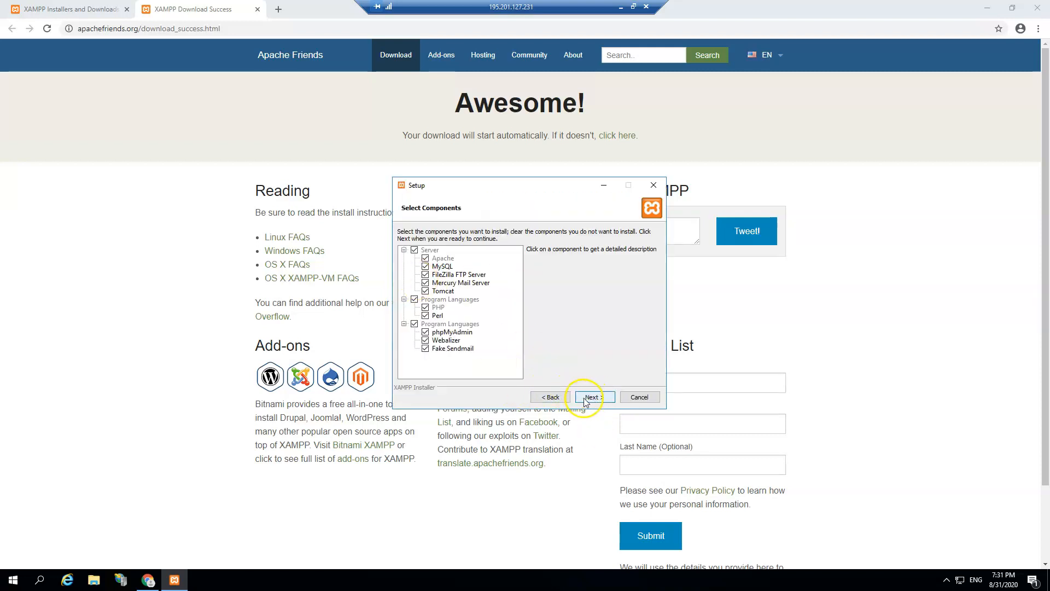
pyautogui.click(592, 398)
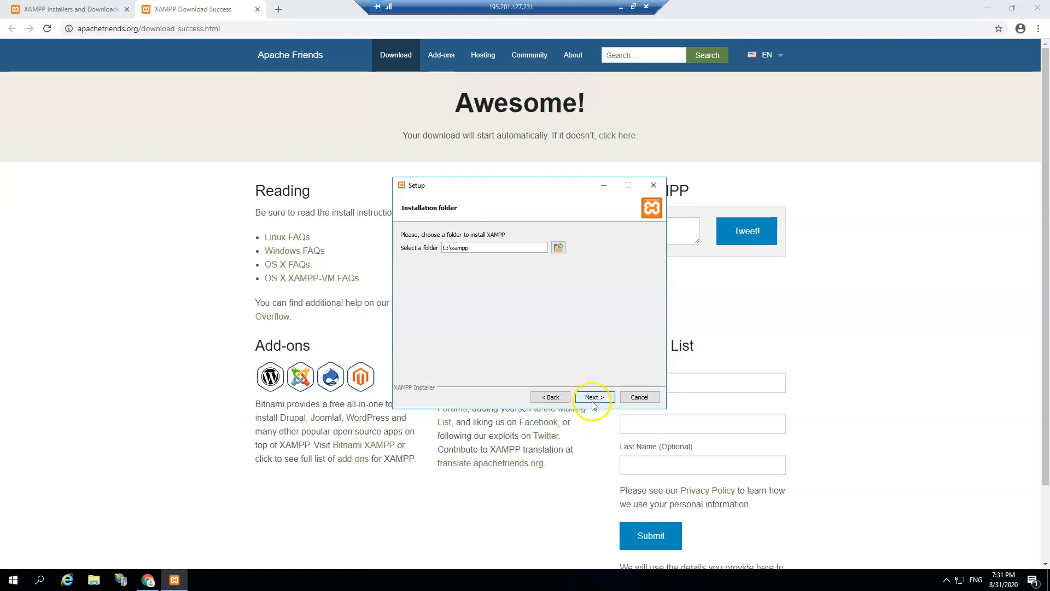
pyautogui.click(596, 397)
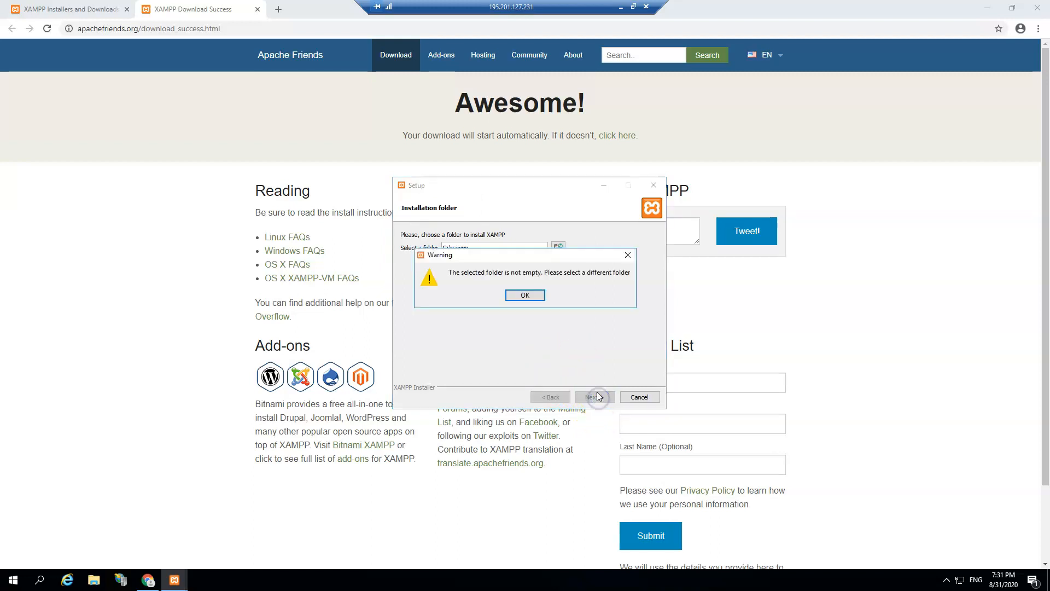
pyautogui.click(524, 300)
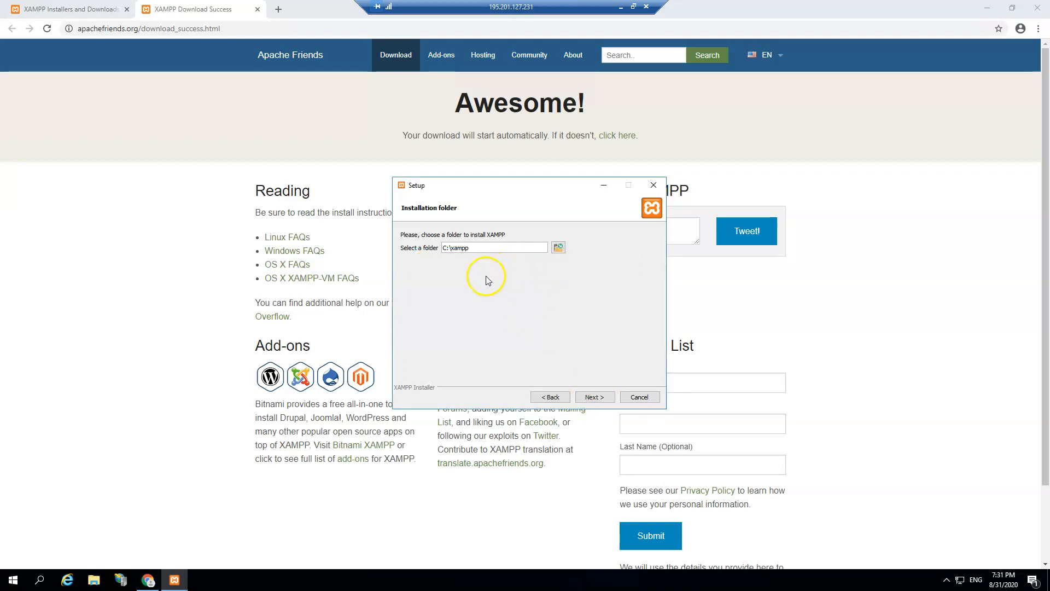
# Step: Delete the leftover phpMyAdmin folder, set C:\xampp as the install folder, and keep English
pyautogui.click(560, 249)
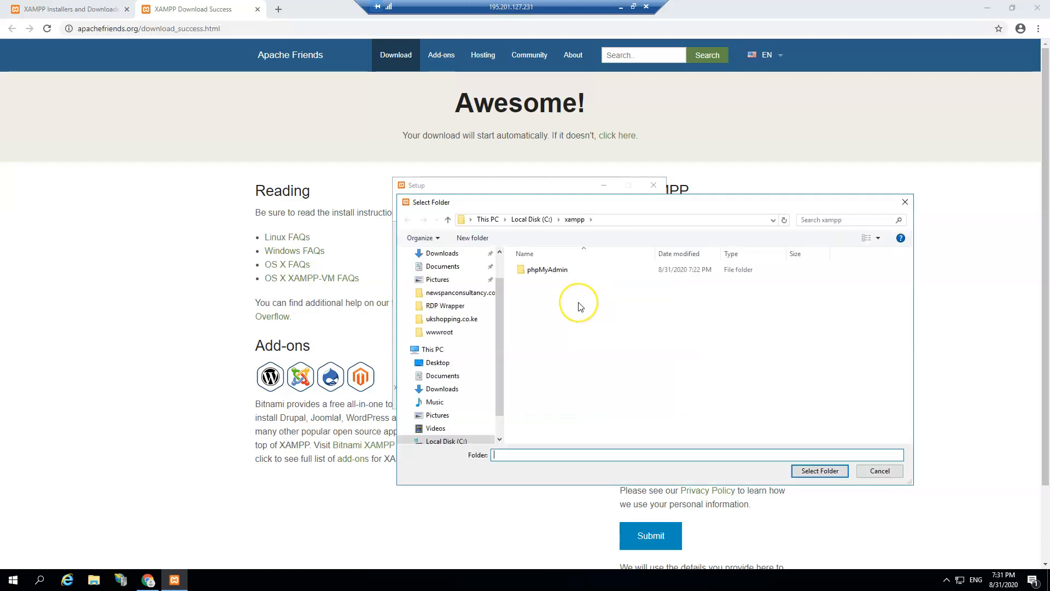
pyautogui.click(552, 269)
pyautogui.hotkey('shift', 'Delete')
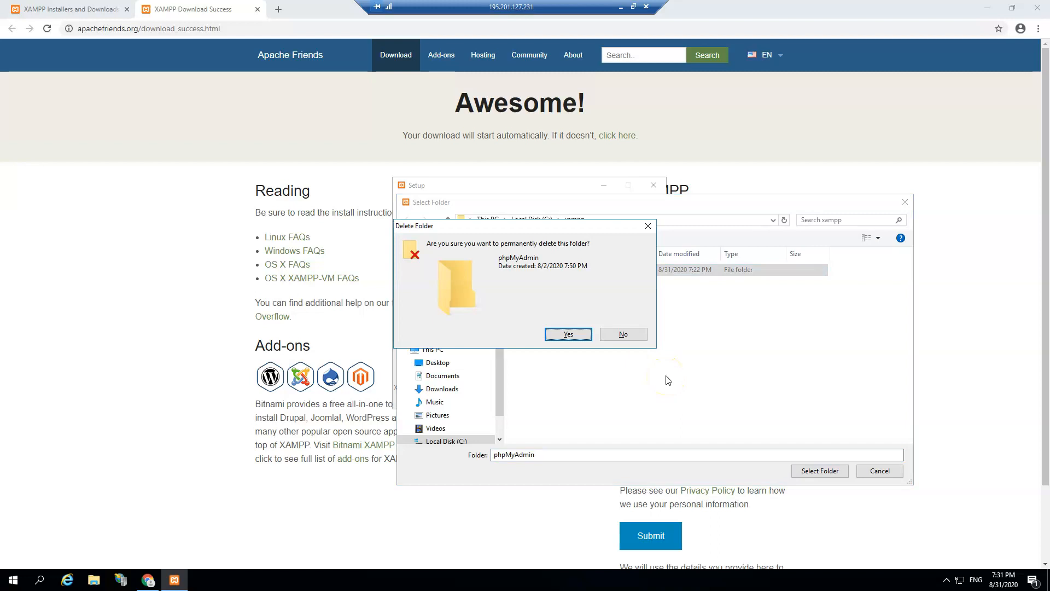
pyautogui.press('Return')
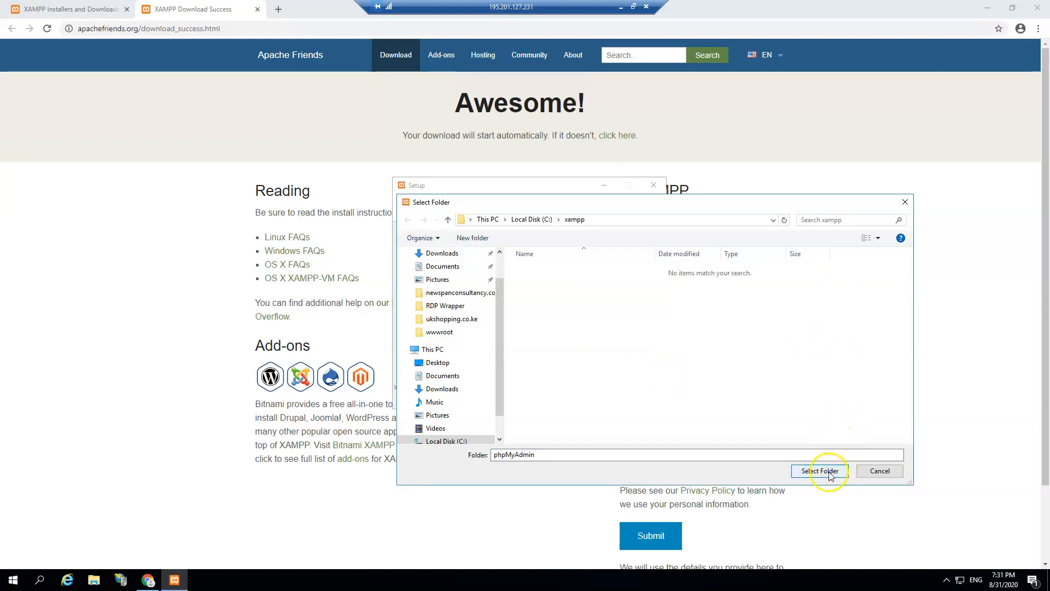
pyautogui.click(533, 218)
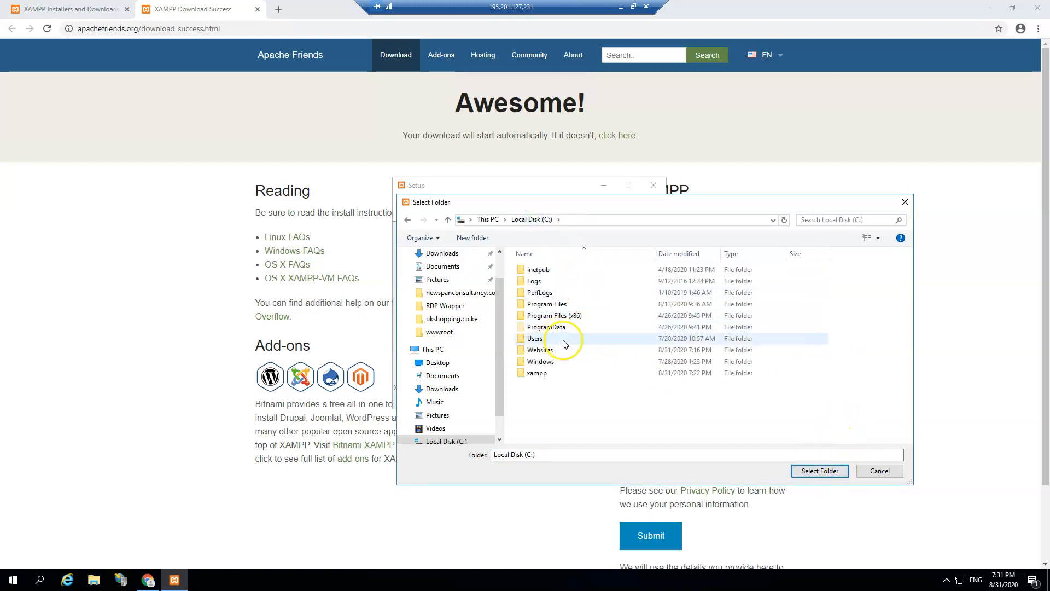
pyautogui.click(563, 374)
pyautogui.click(818, 471)
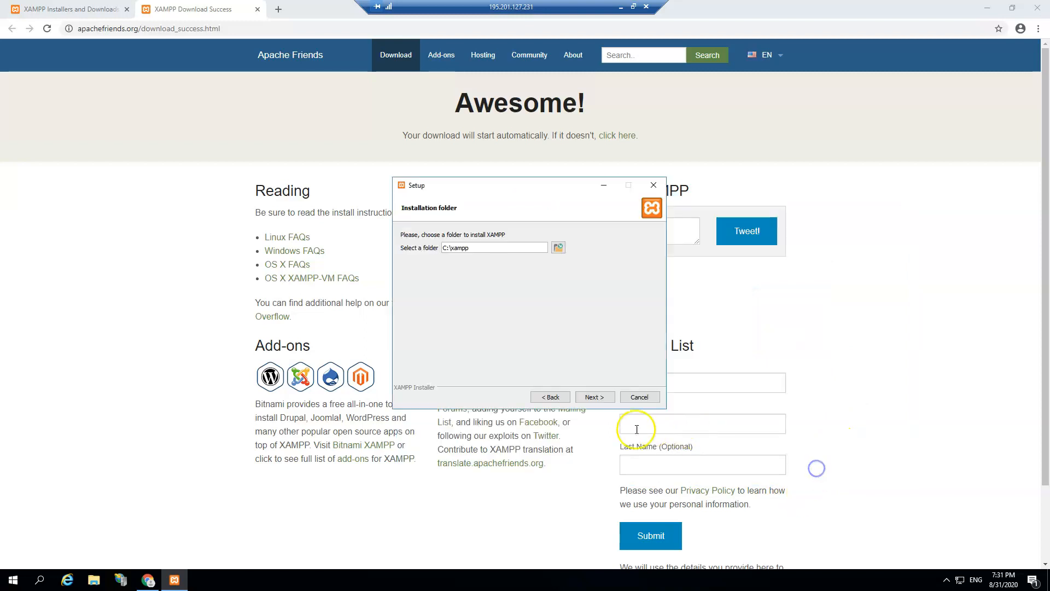
pyautogui.click(594, 397)
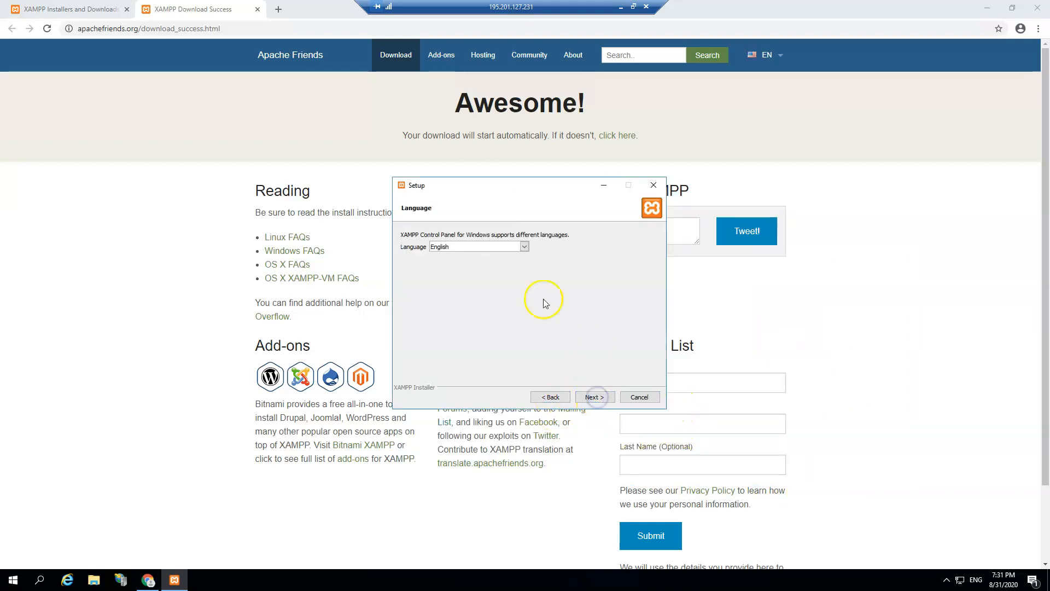
pyautogui.click(595, 397)
pyautogui.click(595, 397)
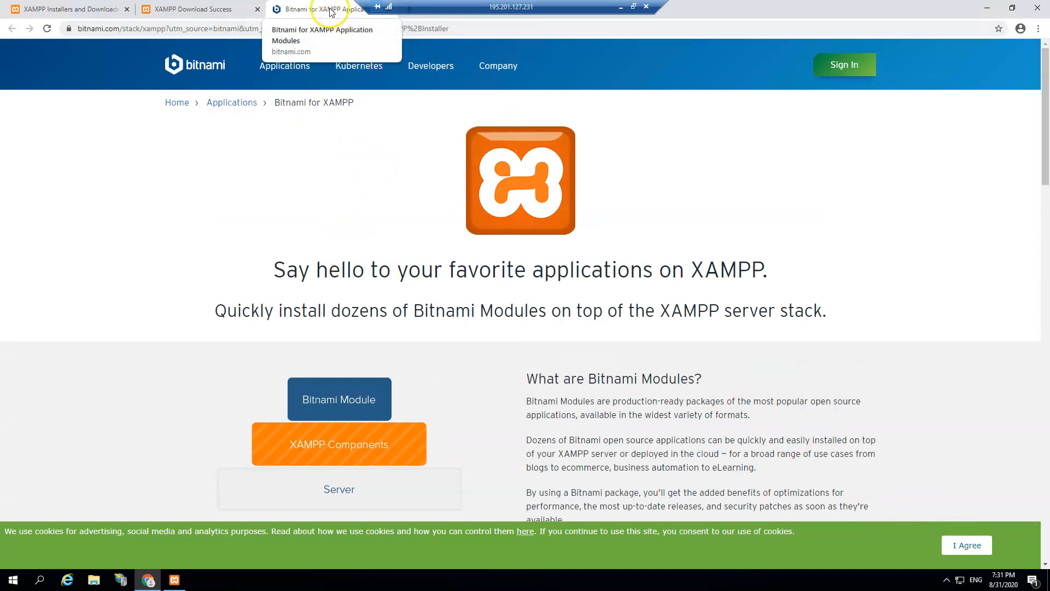
# Step: Install XAMPP into C:\xampp and finish setup, launching the XAMPP Control Panel
pyautogui.click(175, 580)
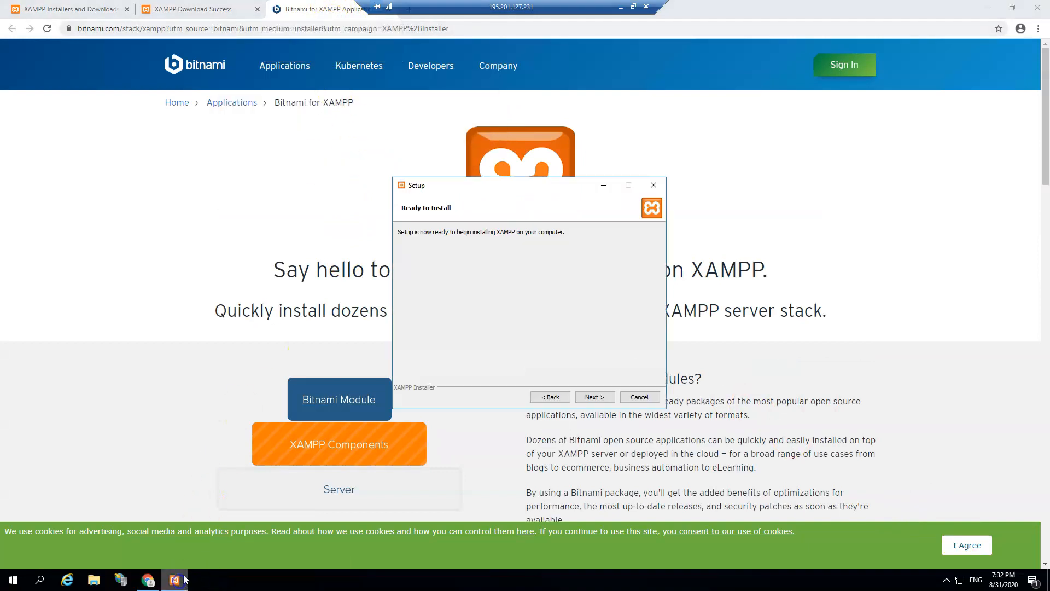
pyautogui.click(585, 399)
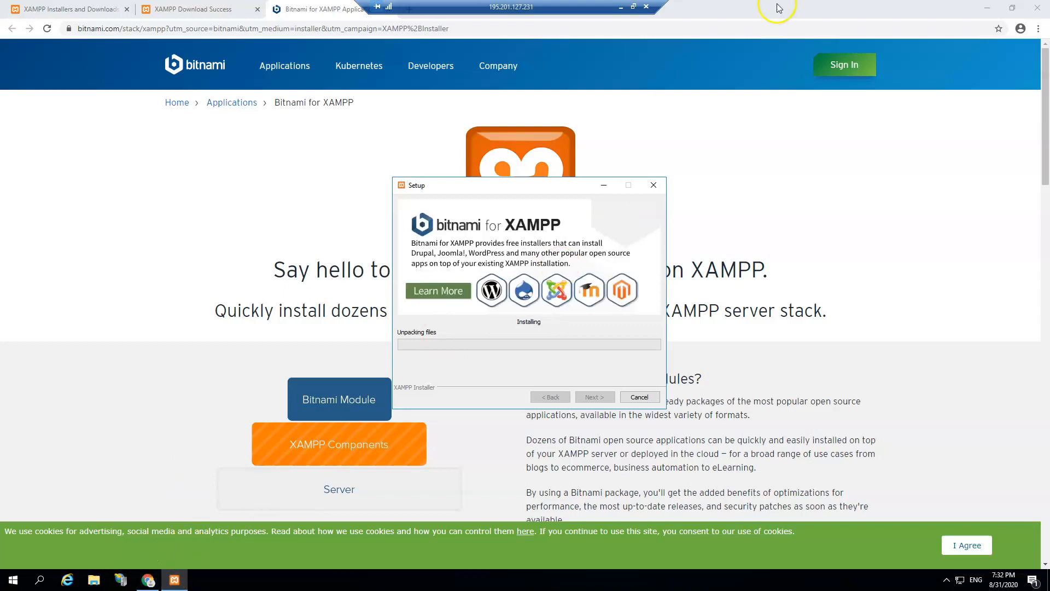
pyautogui.click(621, 6)
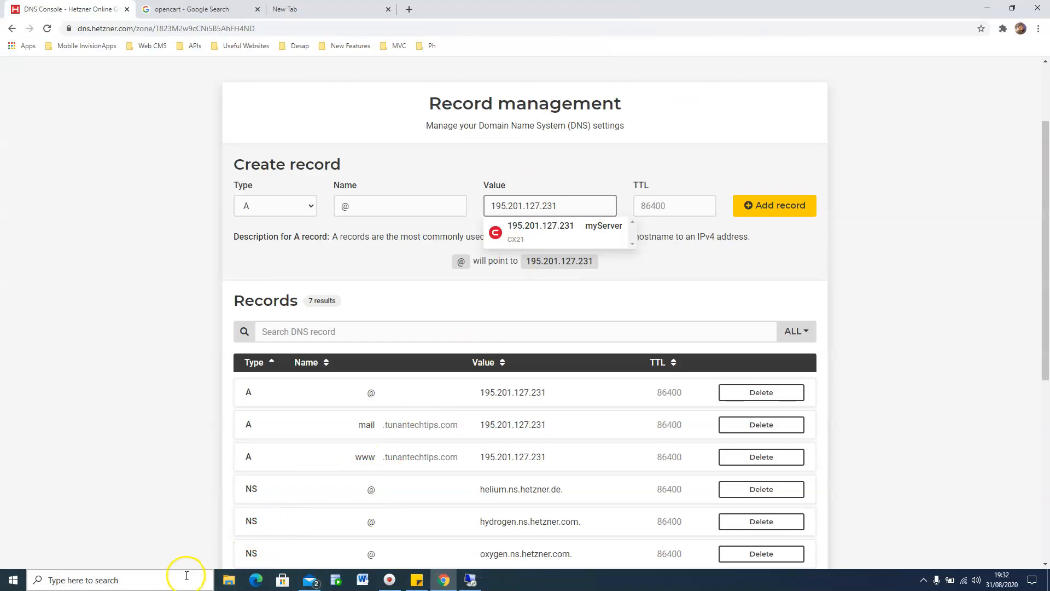
pyautogui.click(472, 581)
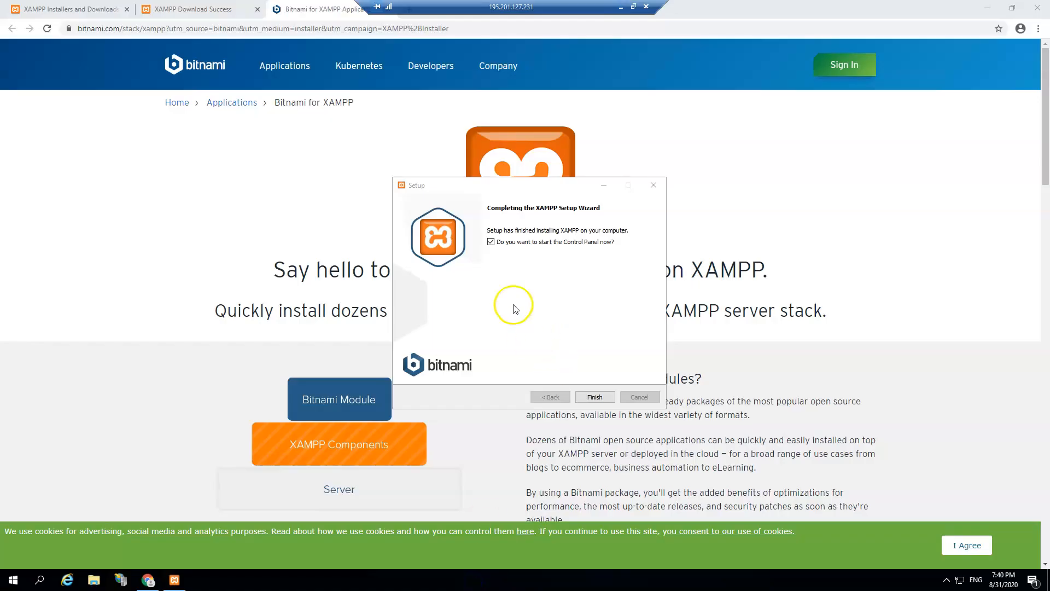
pyautogui.click(595, 395)
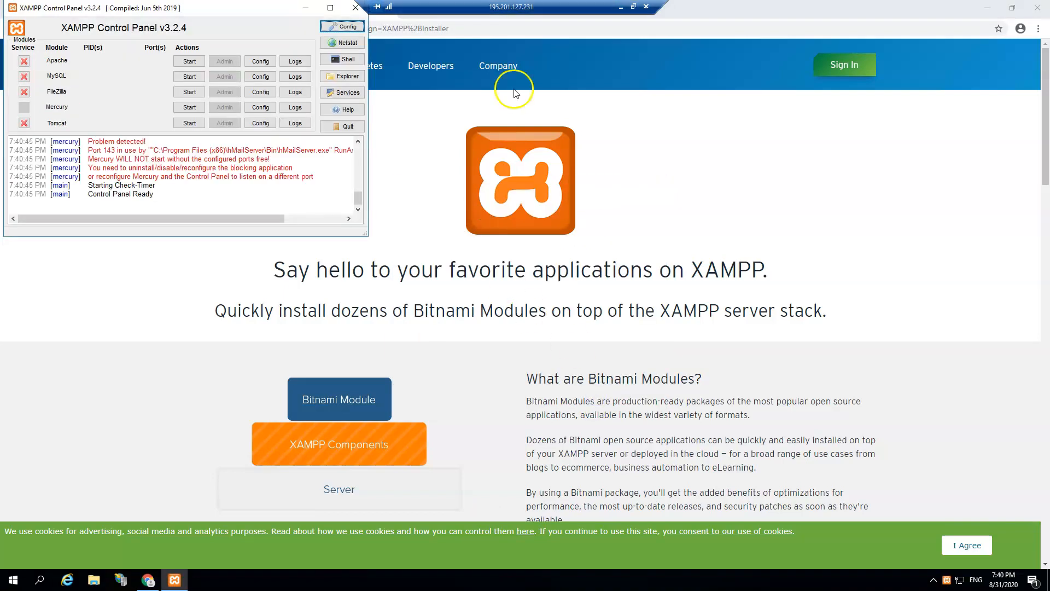
# Step: Start MySQL and attempt to start Apache; accept the Bitnami cookie notice
pyautogui.moveTo(216, 7); pyautogui.dragTo(307, 102)
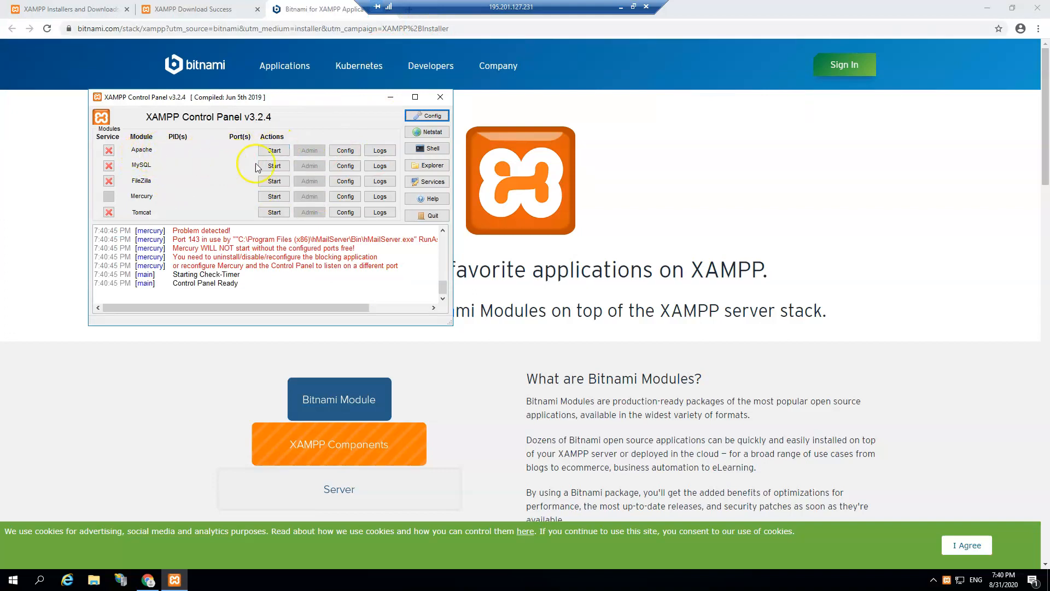
pyautogui.click(273, 168)
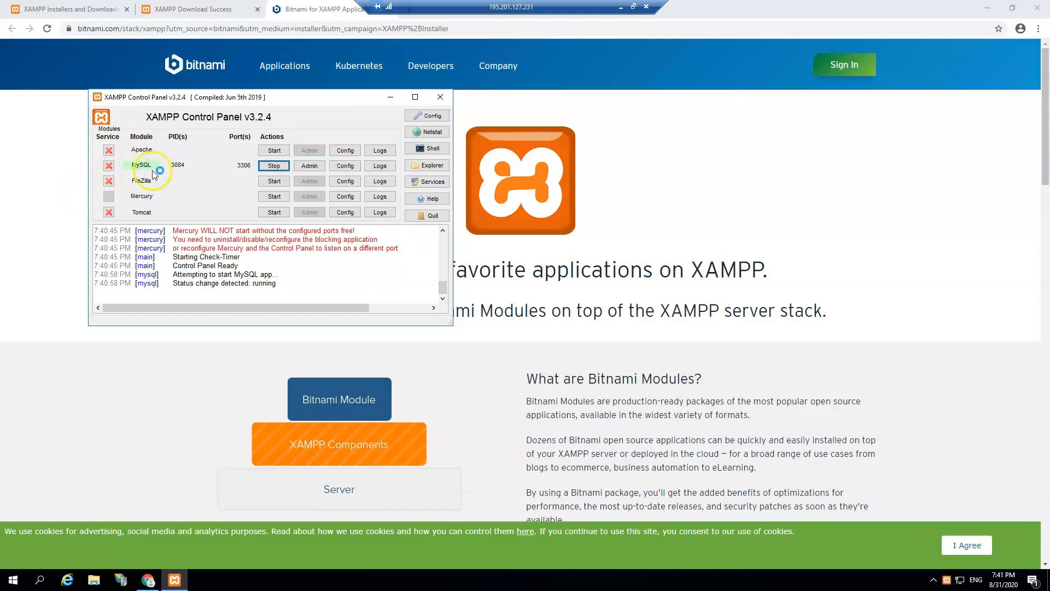
pyautogui.click(269, 151)
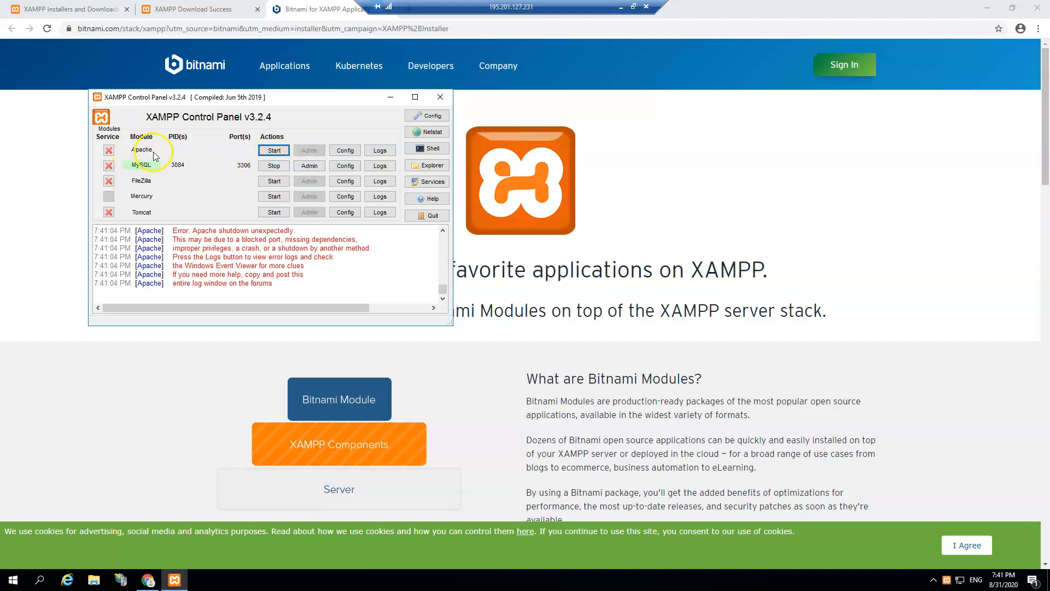
pyautogui.click(989, 546)
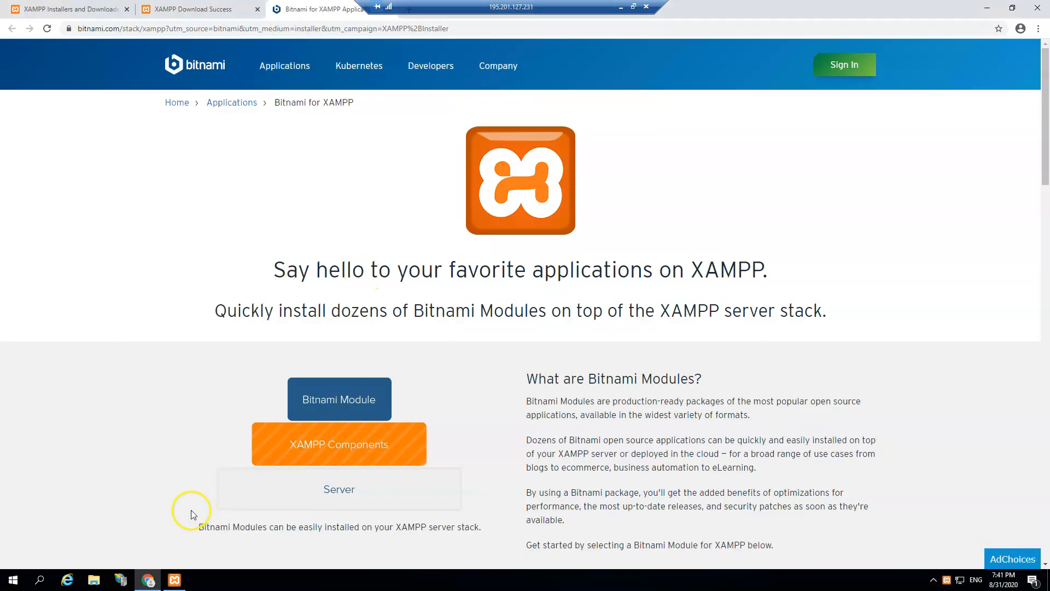
# Step: Run iisreset /stop in Command Prompt to stop the IIS internet services
pyautogui.click(38, 579)
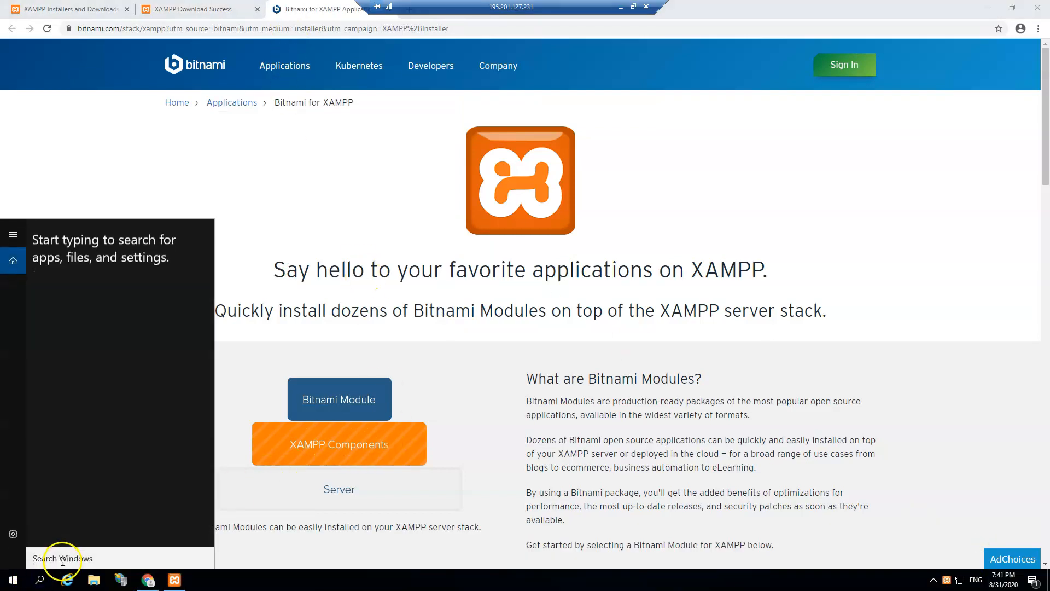
pyautogui.write('cmd')
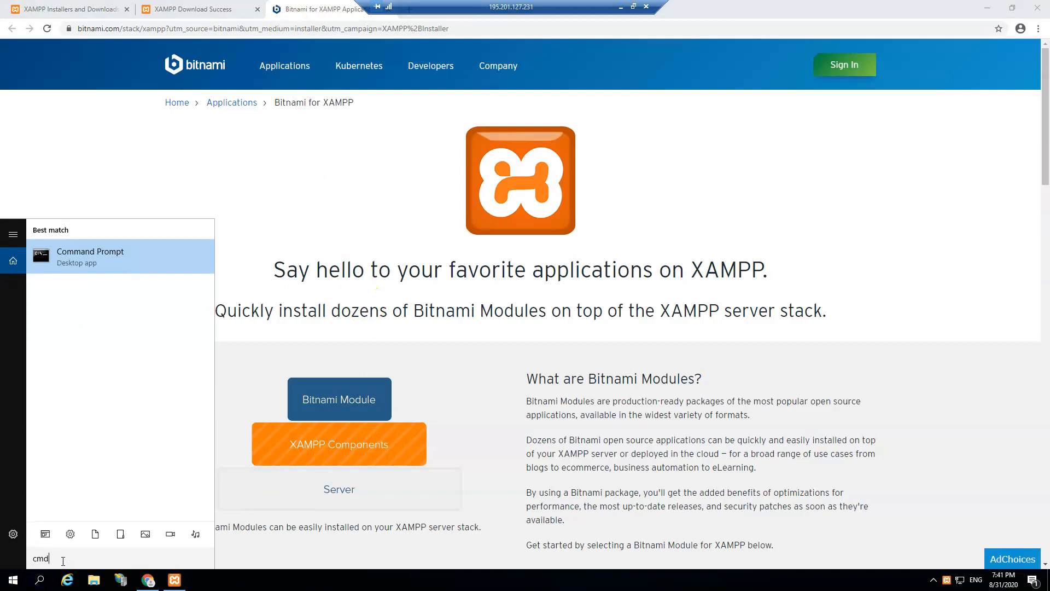
pyautogui.press('Return')
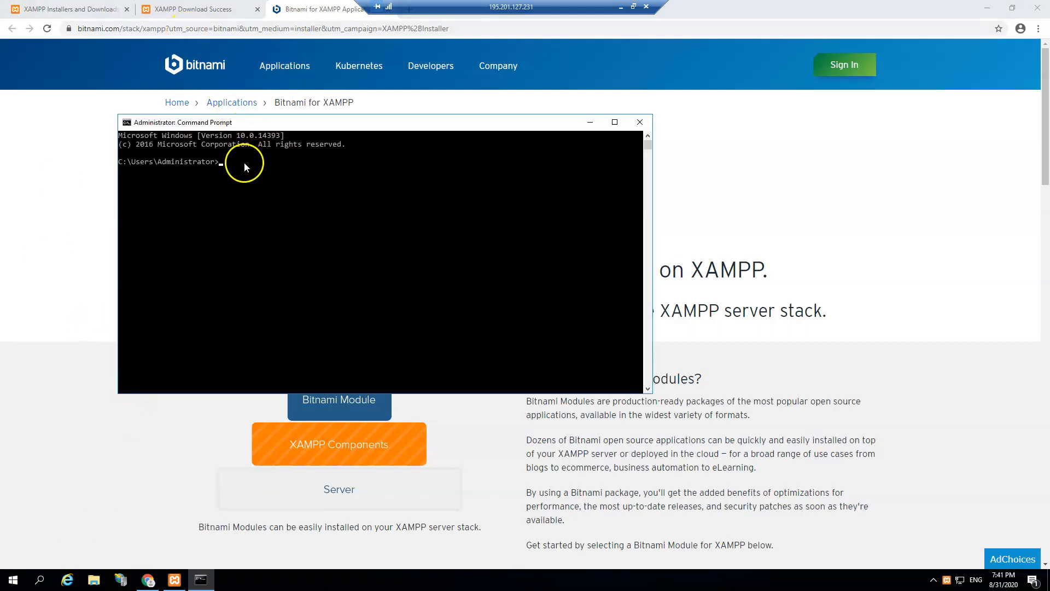
pyautogui.click(228, 163)
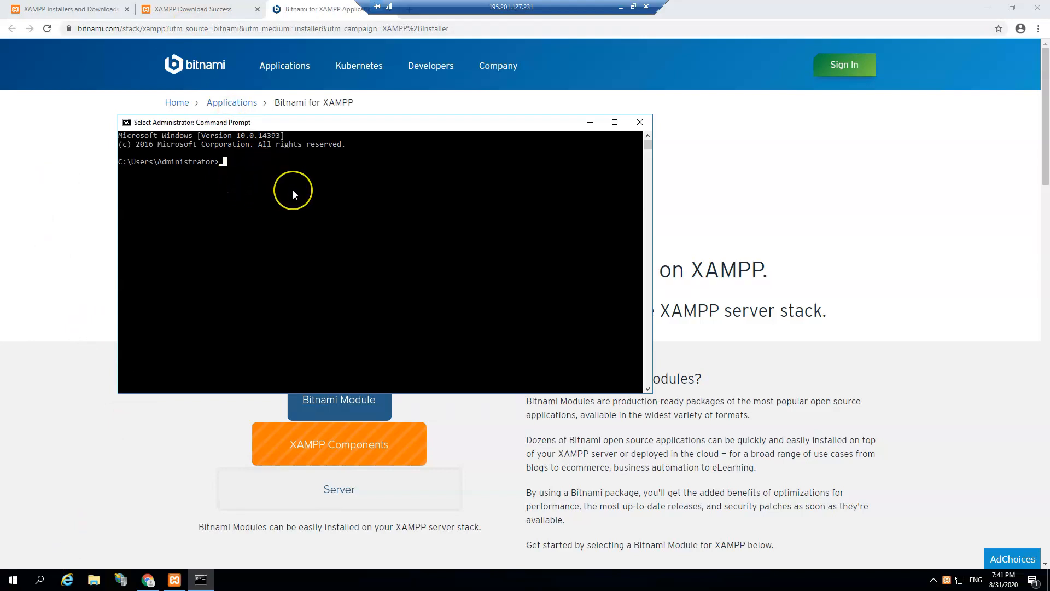
pyautogui.press('Escape')
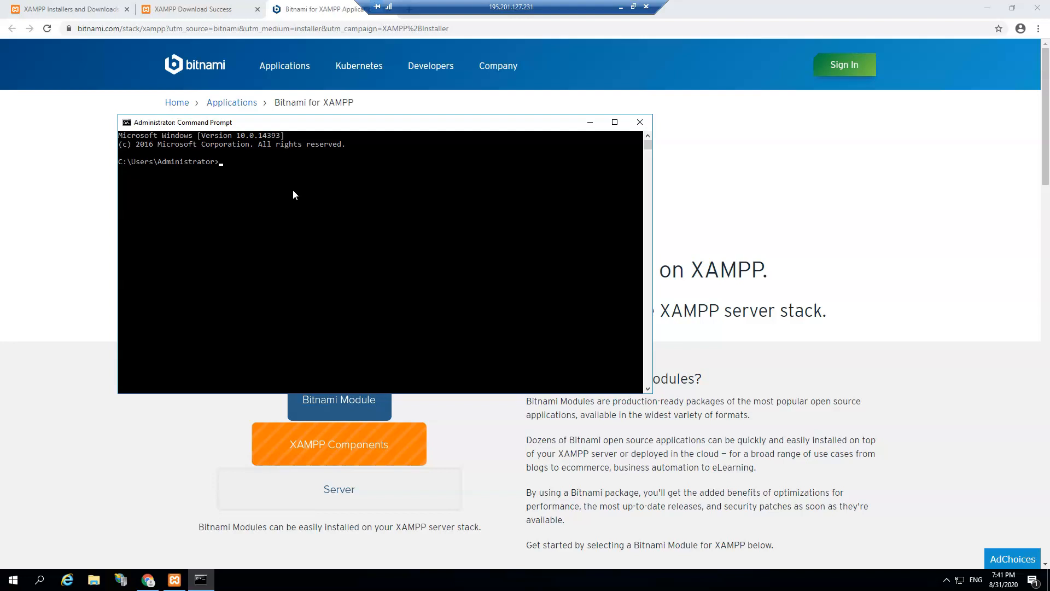
pyautogui.write('iisreset')
pyautogui.write('/stop')
pyautogui.press('Return')
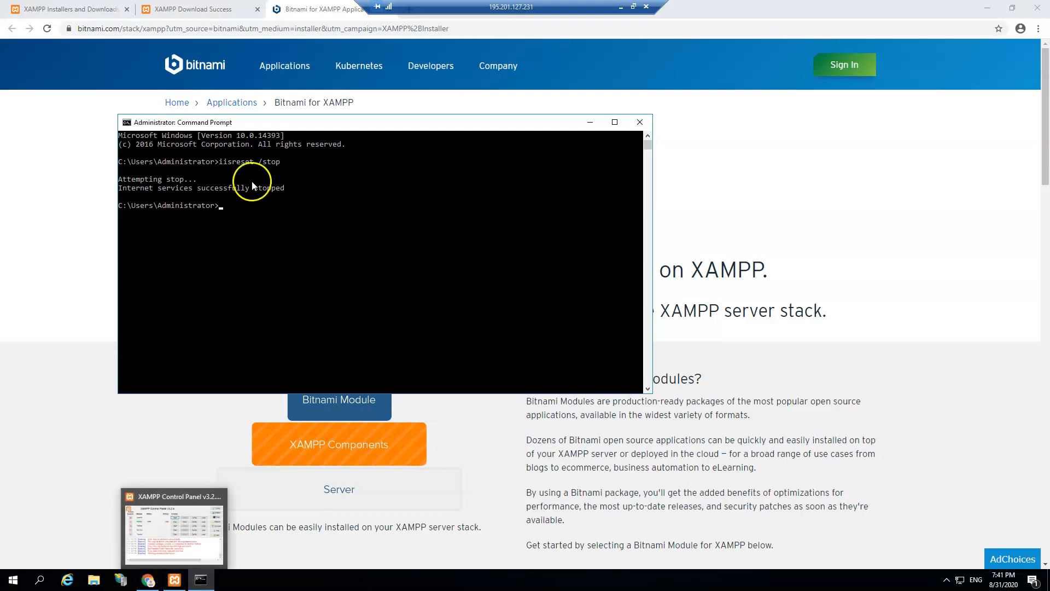
# Step: Restart Apache in XAMPP and close the XAMPP download and Bitnami browser tabs
pyautogui.click(178, 578)
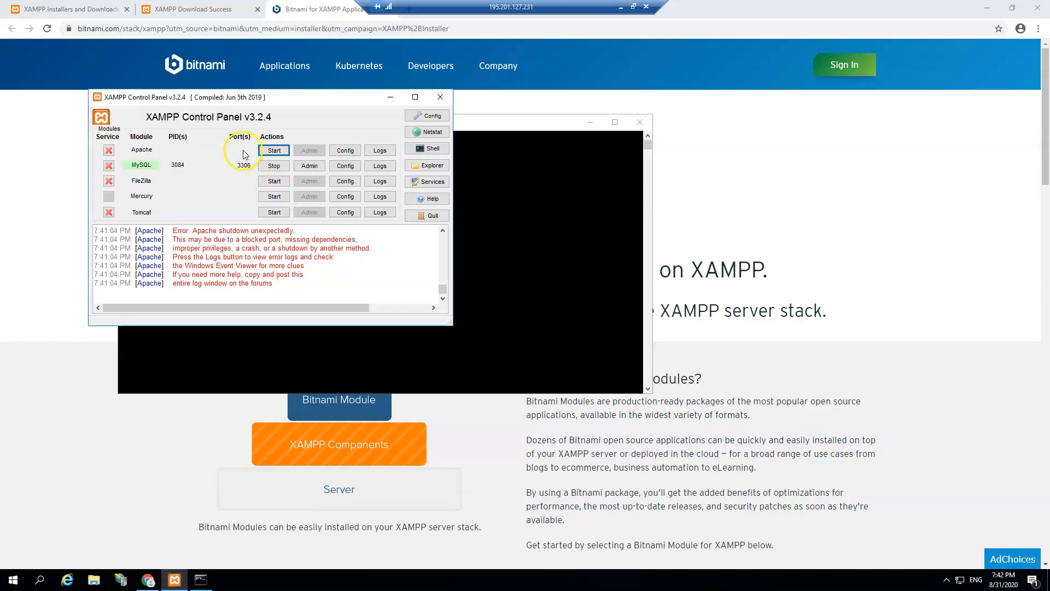
pyautogui.click(274, 150)
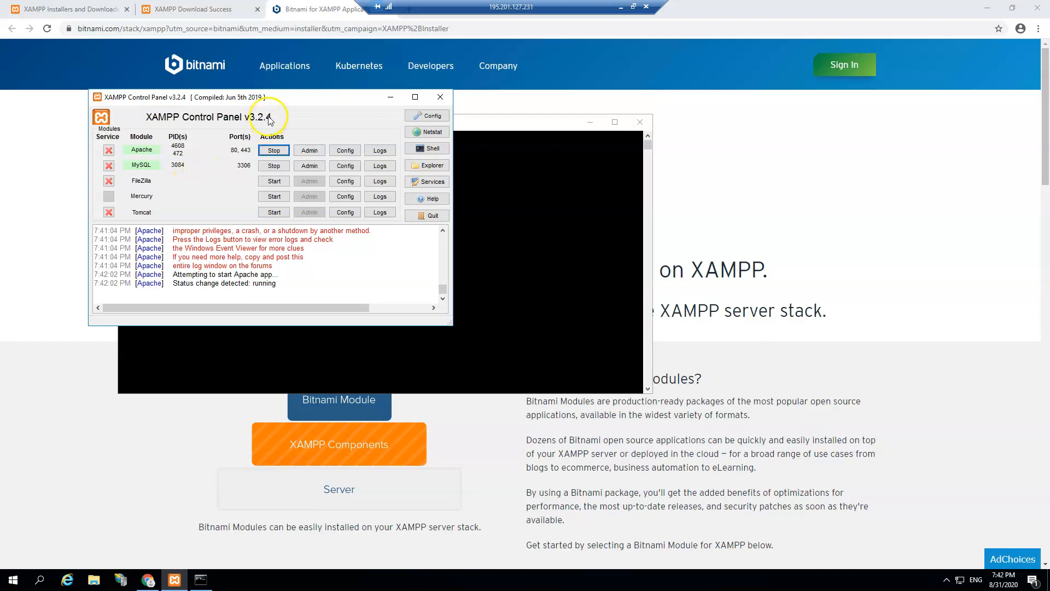
pyautogui.click(259, 11)
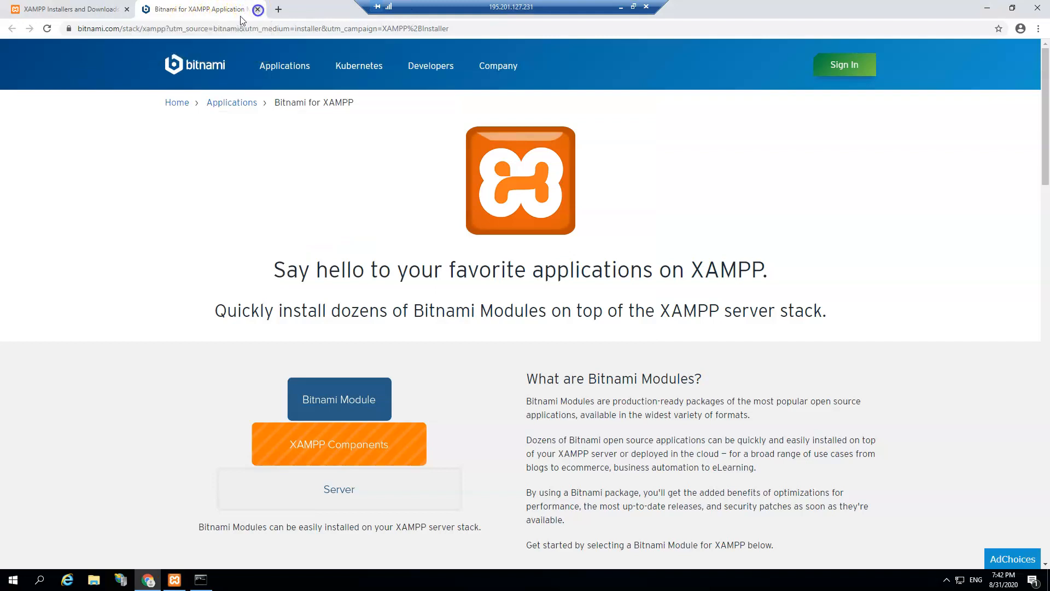
pyautogui.click(257, 9)
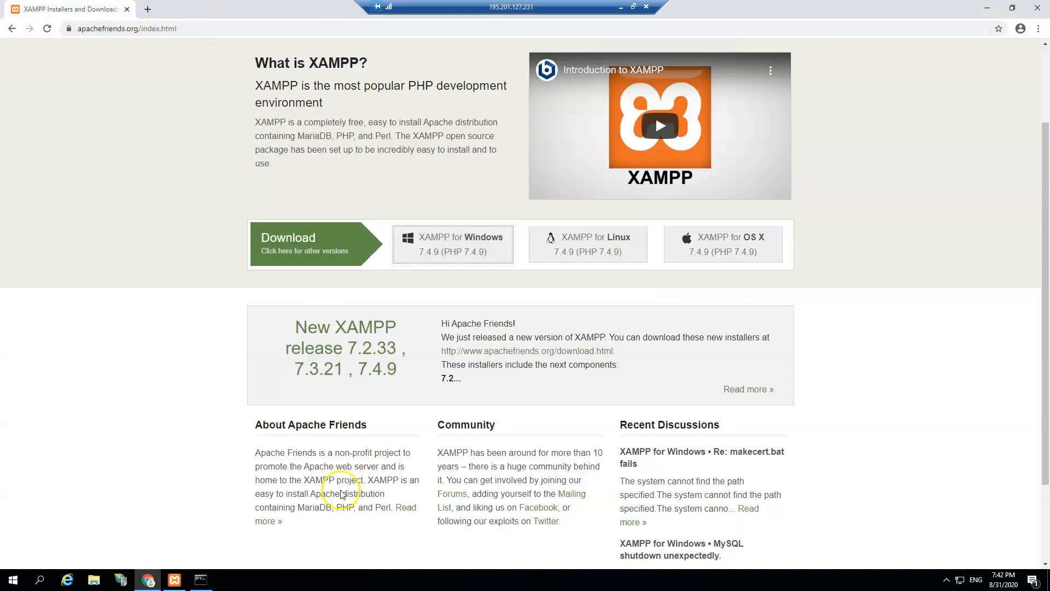
# Step: Check the Apache localhost dashboard loads, close it, then launch phpMyAdmin from MySQL's Admin
pyautogui.click(175, 583)
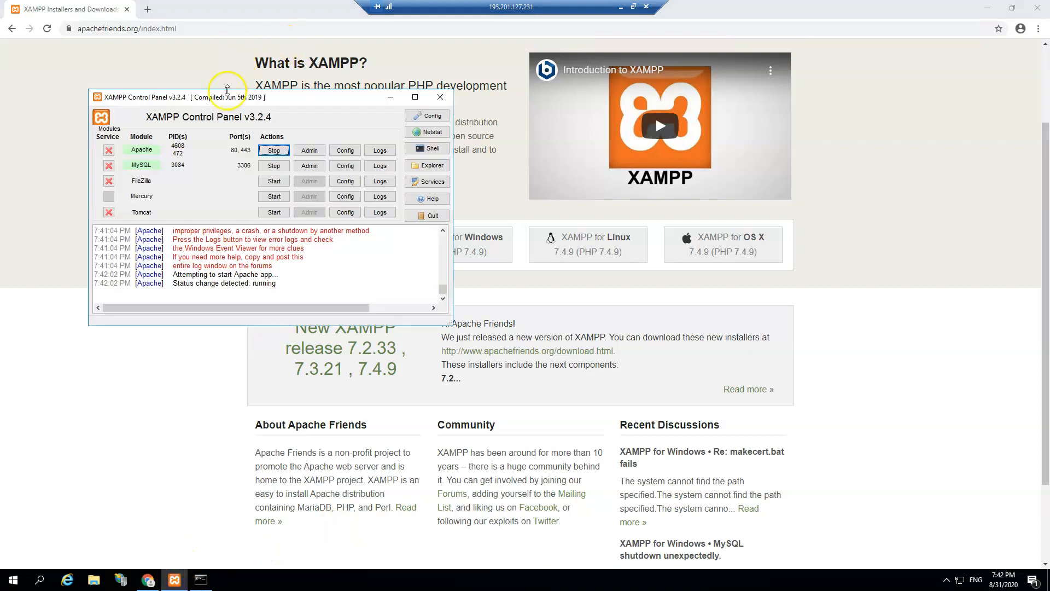
pyautogui.click(310, 151)
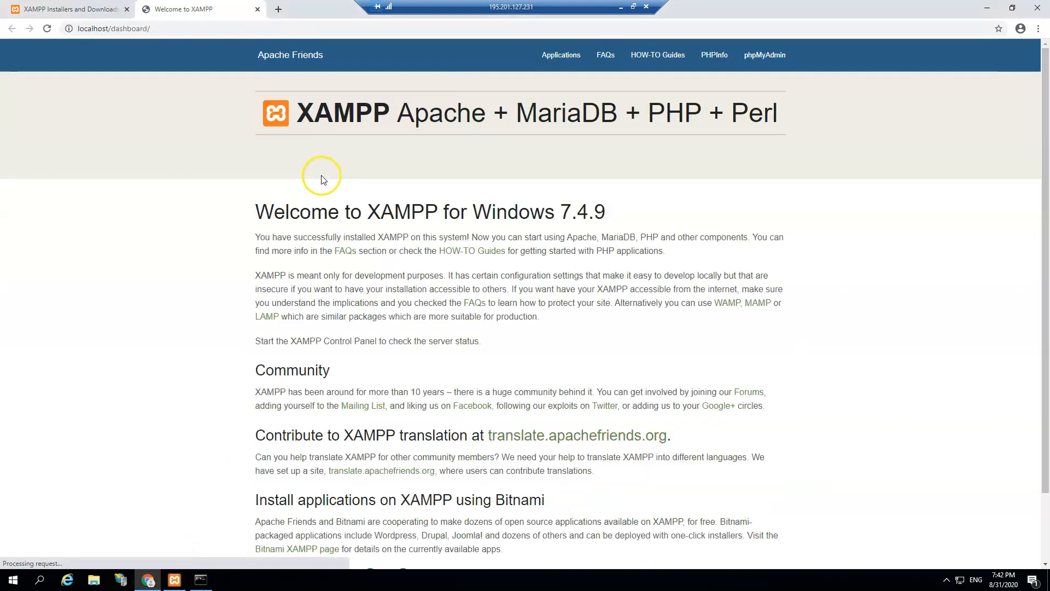
pyautogui.click(258, 9)
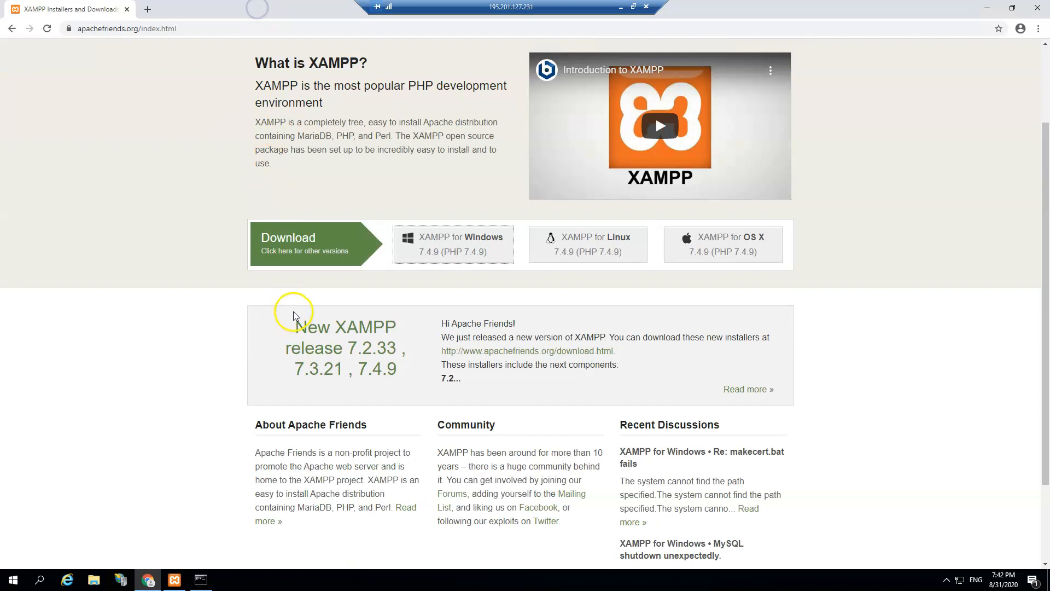
pyautogui.click(174, 578)
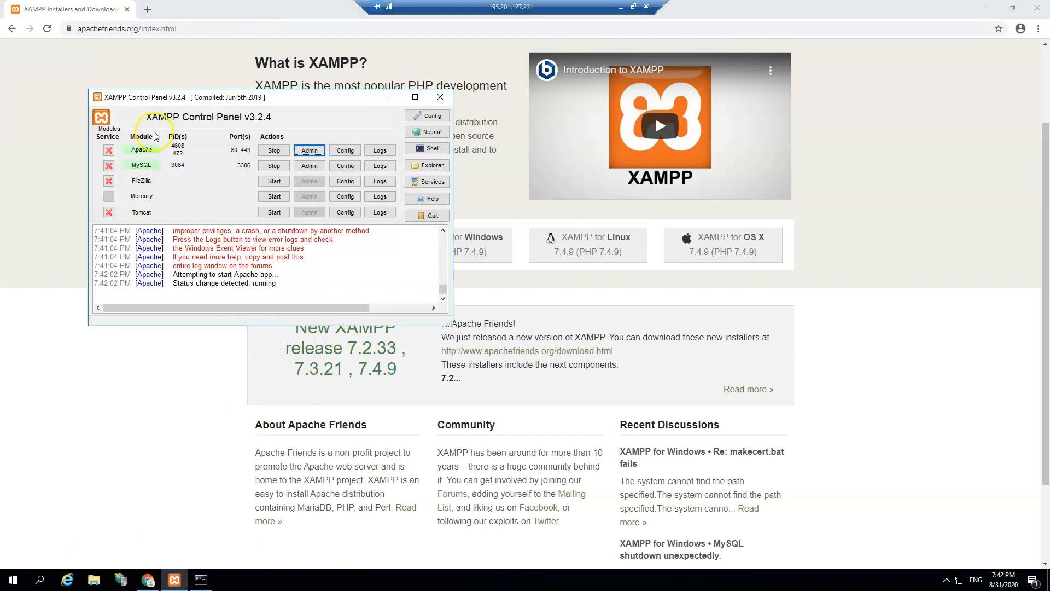
pyautogui.click(310, 166)
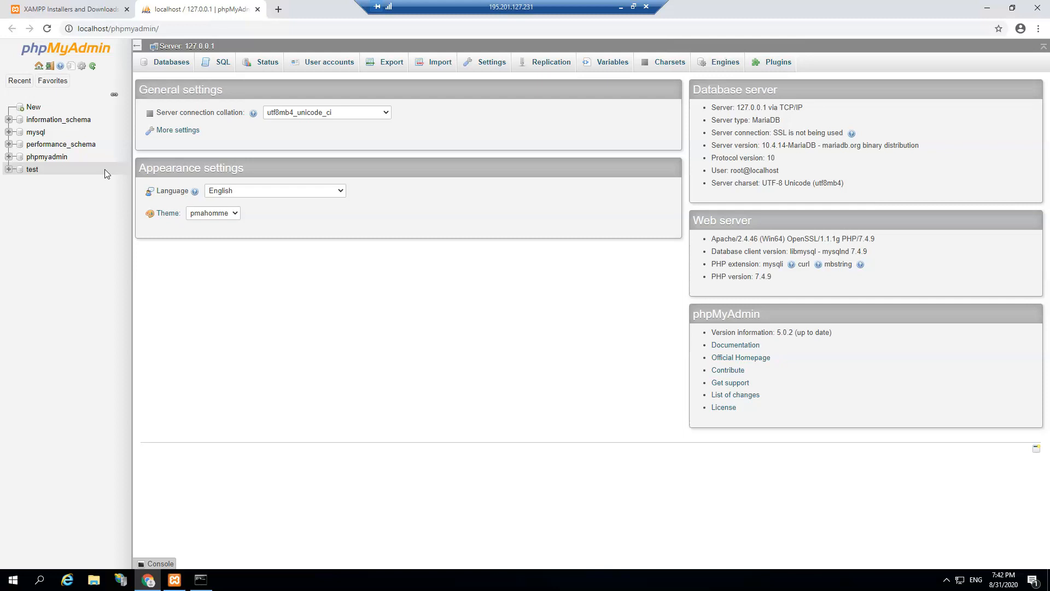
# Step: Create an empty database named tshop, correcting a mistyped name before creating it
pyautogui.click(34, 107)
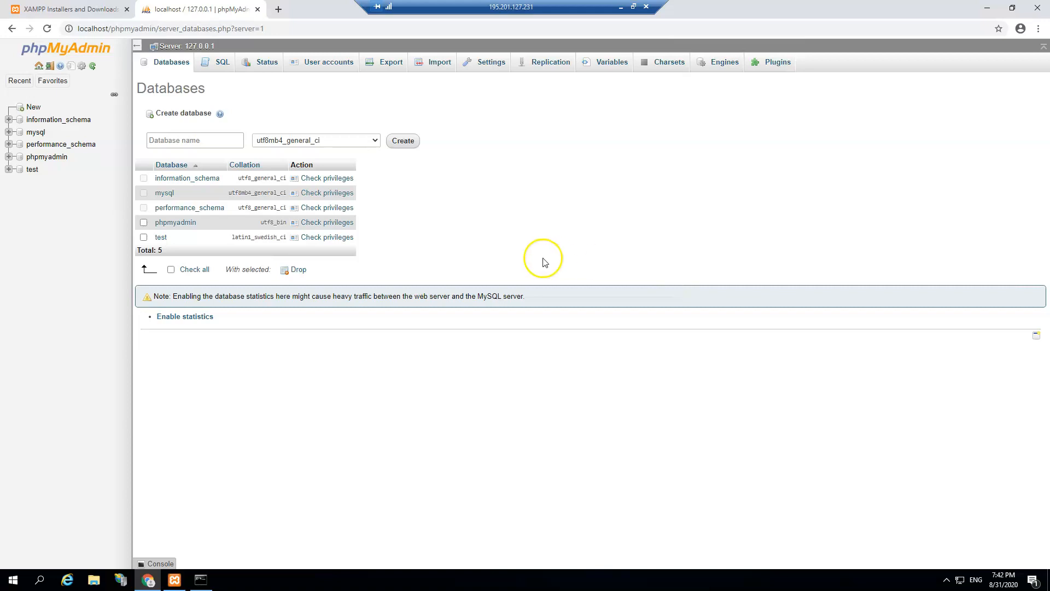
pyautogui.click(196, 140)
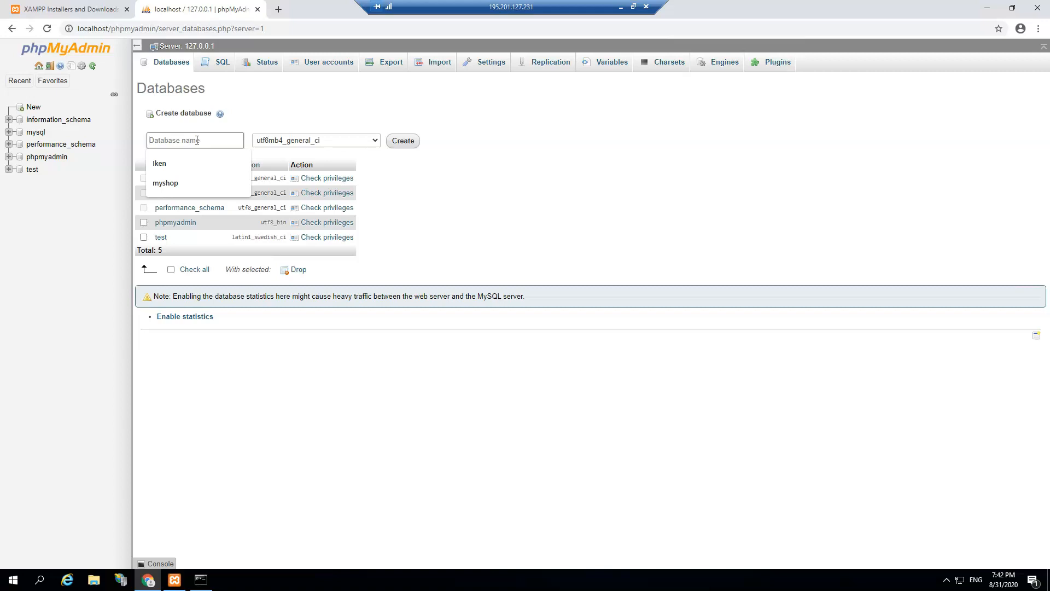
pyautogui.write('tunantechtipsshop')
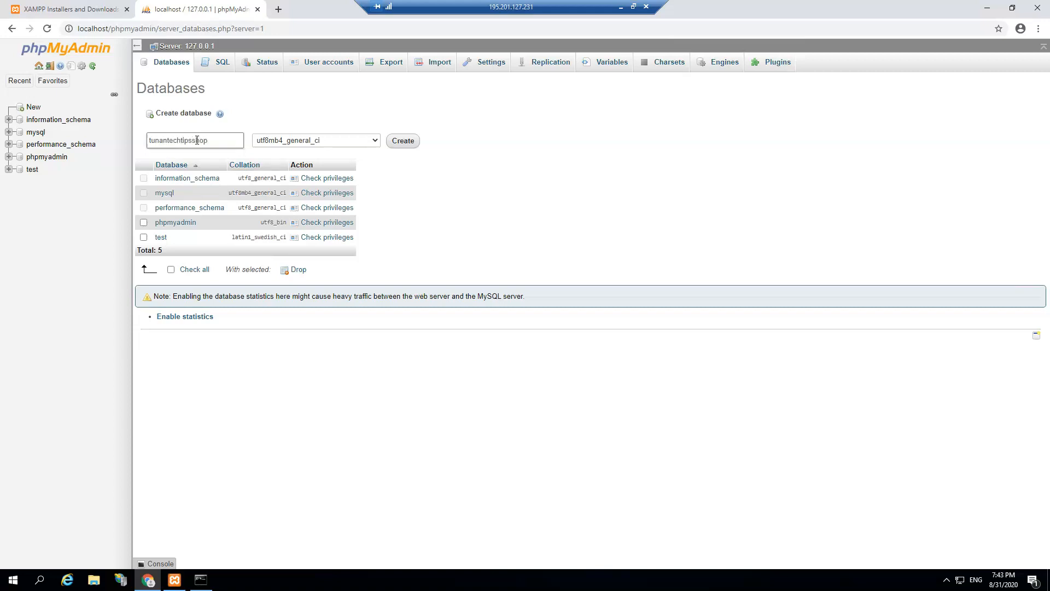
pyautogui.click(170, 140)
pyautogui.moveTo(219, 140); pyautogui.dragTo(148, 143)
pyautogui.press('BackSpace')
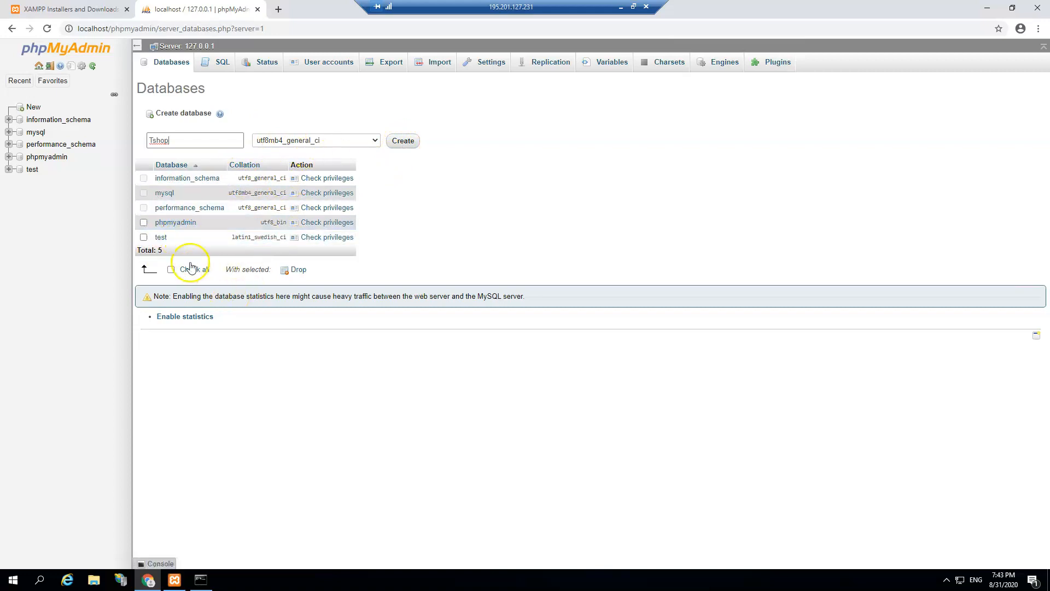
pyautogui.click(406, 141)
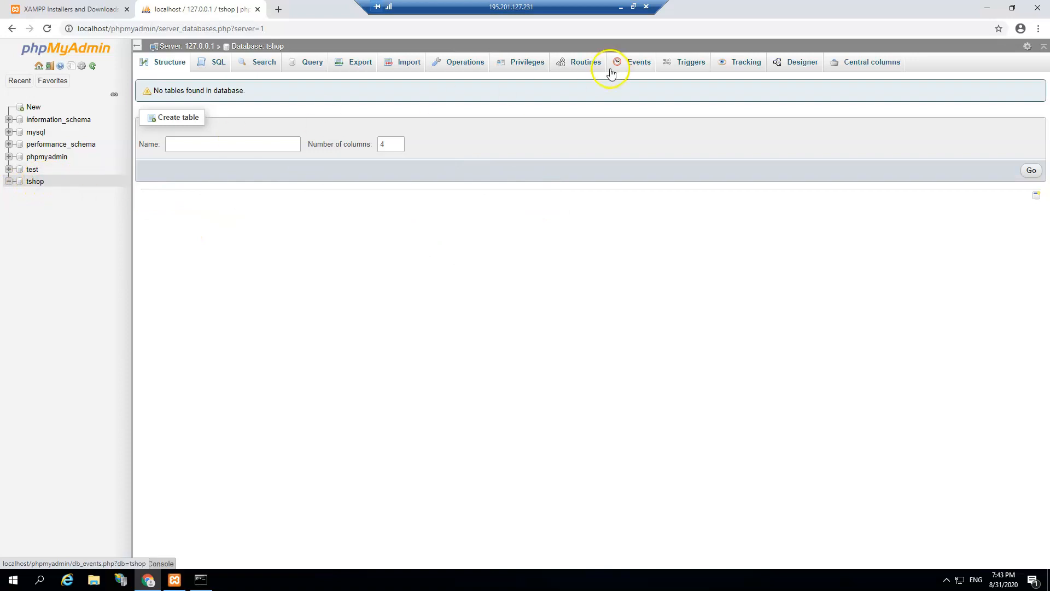
# Step: From tshop's Privileges, start a new user account and enter its user name and password
pyautogui.click(62, 181)
pyautogui.click(51, 183)
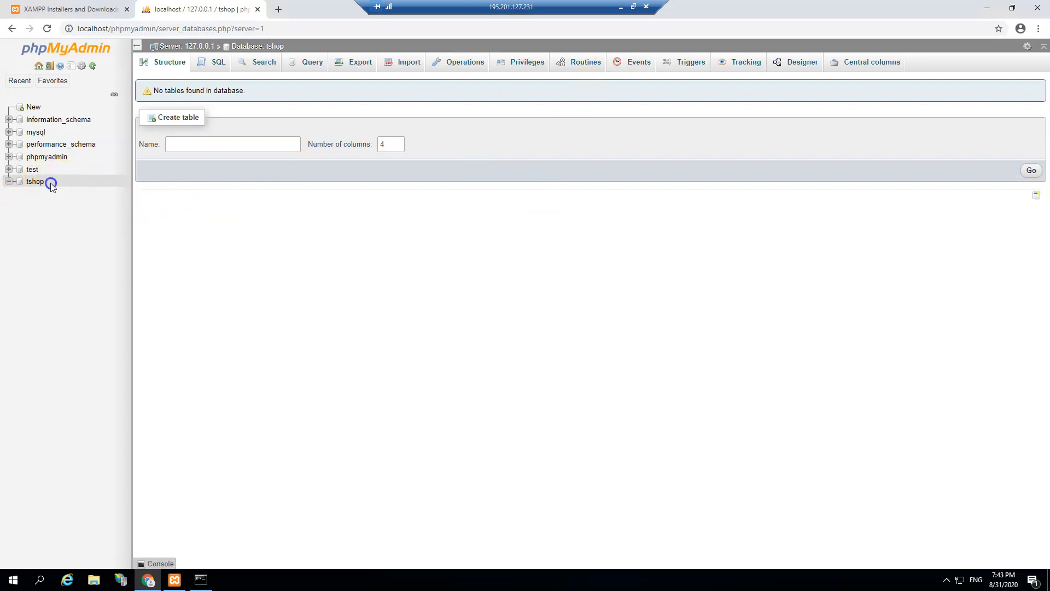
pyautogui.click(530, 63)
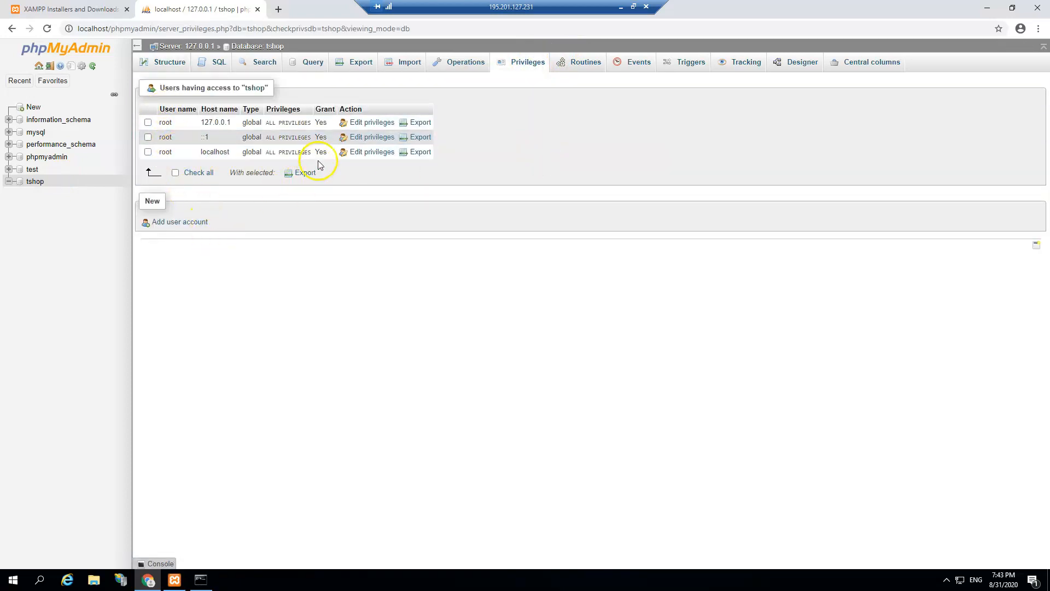
pyautogui.click(170, 226)
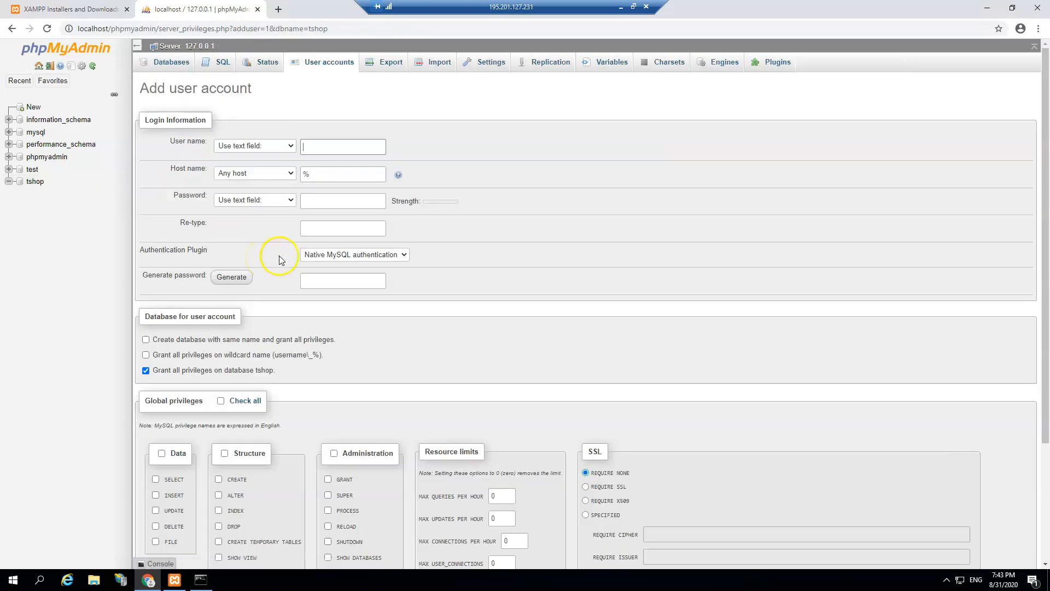
pyautogui.click(349, 149)
pyautogui.click(327, 151)
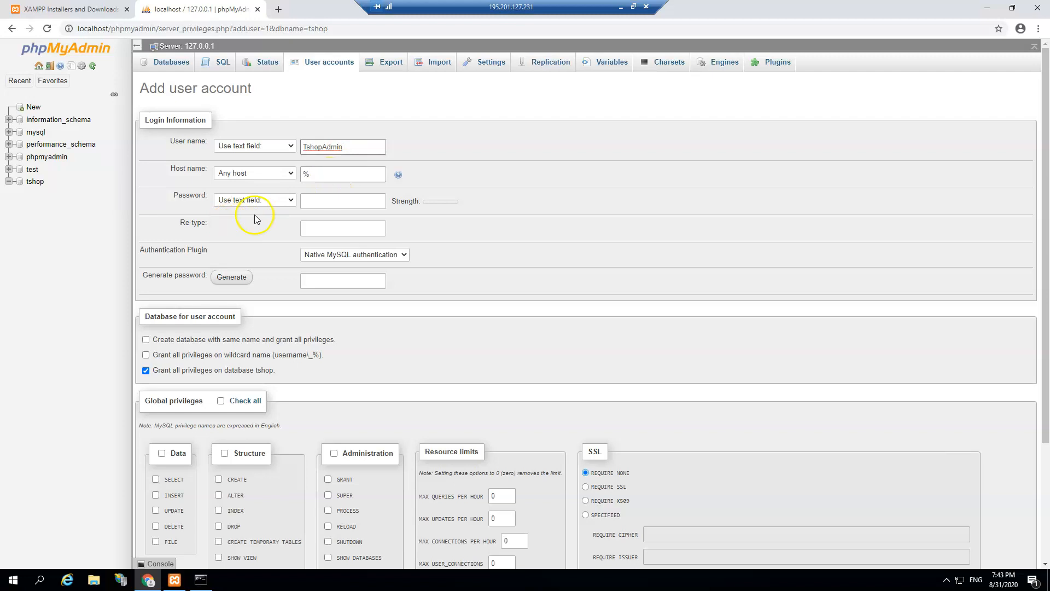
pyautogui.click(324, 201)
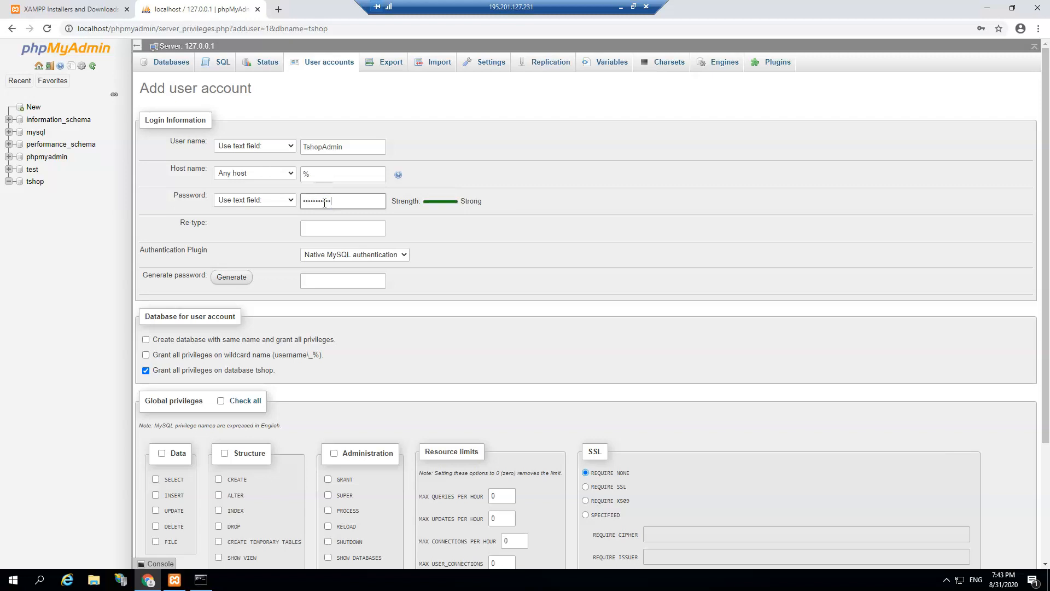
pyautogui.click(336, 229)
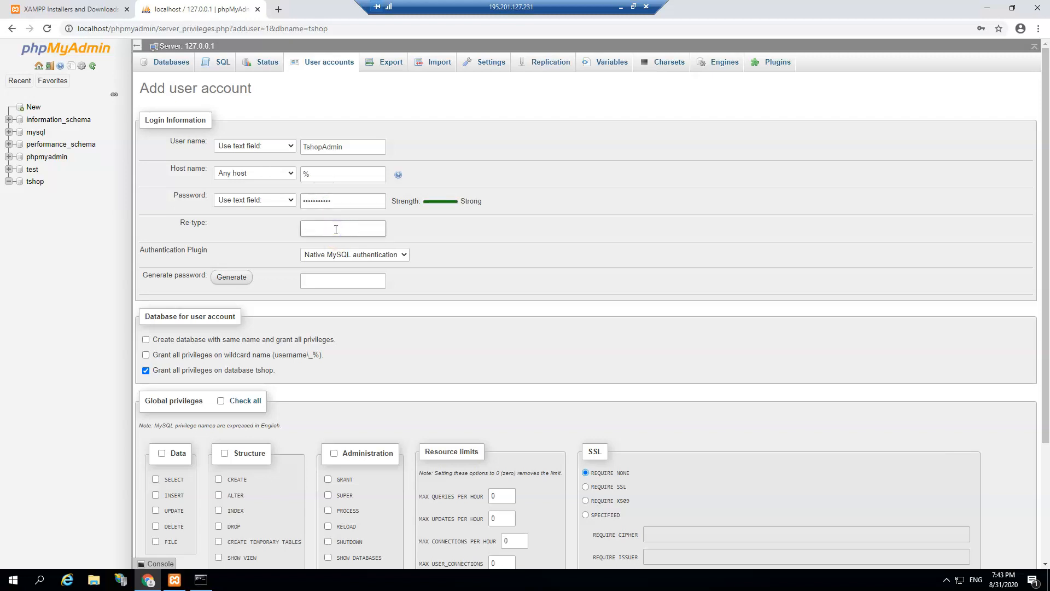
# Step: Re-enter the confirmation password, check all global privileges, and create the account
pyautogui.moveTo(347, 203); pyautogui.dragTo(281, 195)
pyautogui.press('BackSpace')
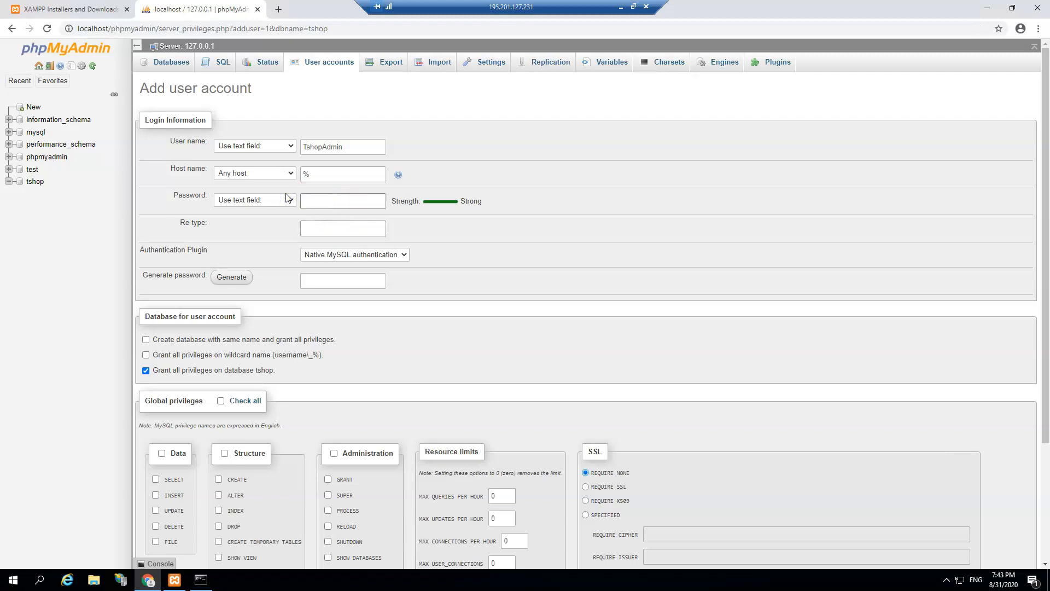
pyautogui.click(327, 227)
pyautogui.write('•')
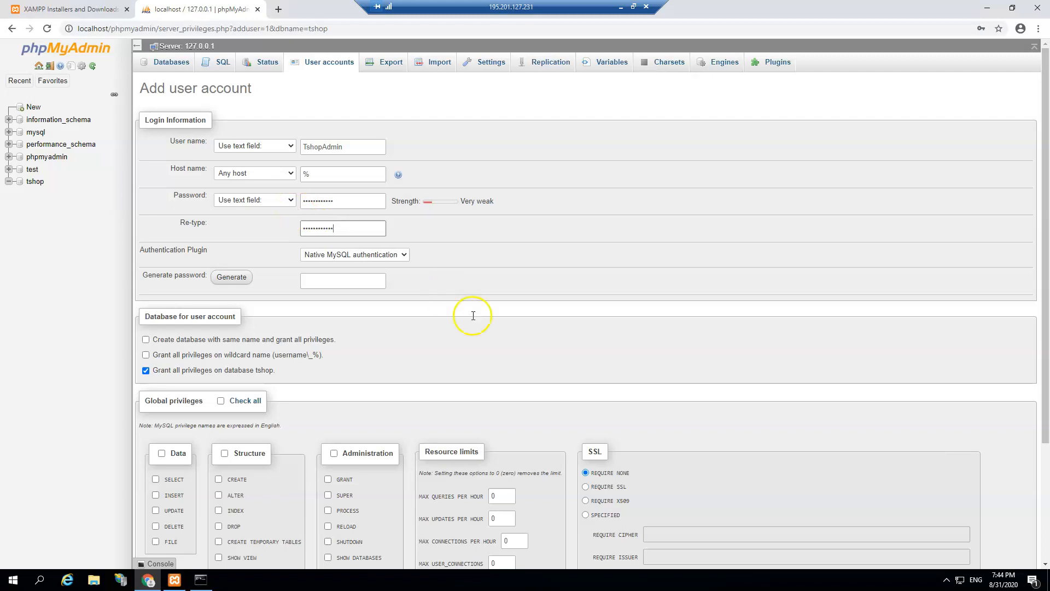
pyautogui.scroll(-2, 352, 330)
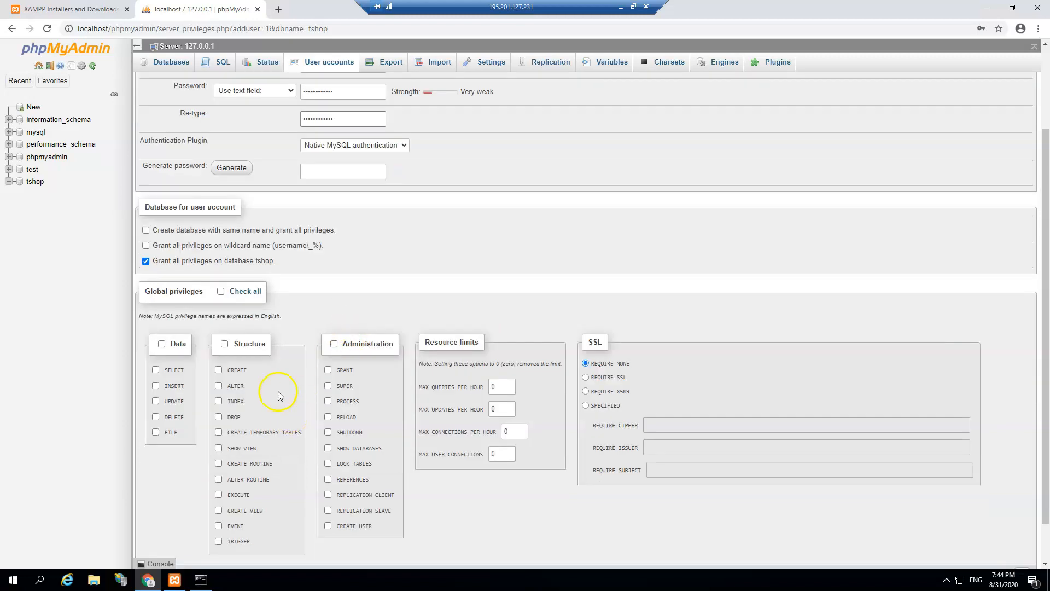
pyautogui.click(223, 291)
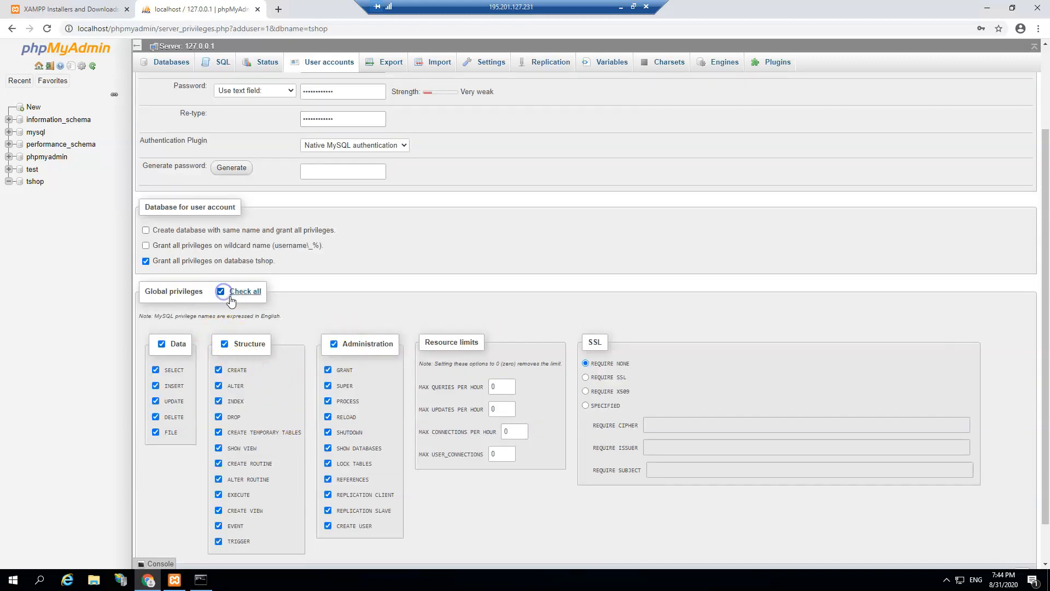
pyautogui.scroll(-1, 574, 473)
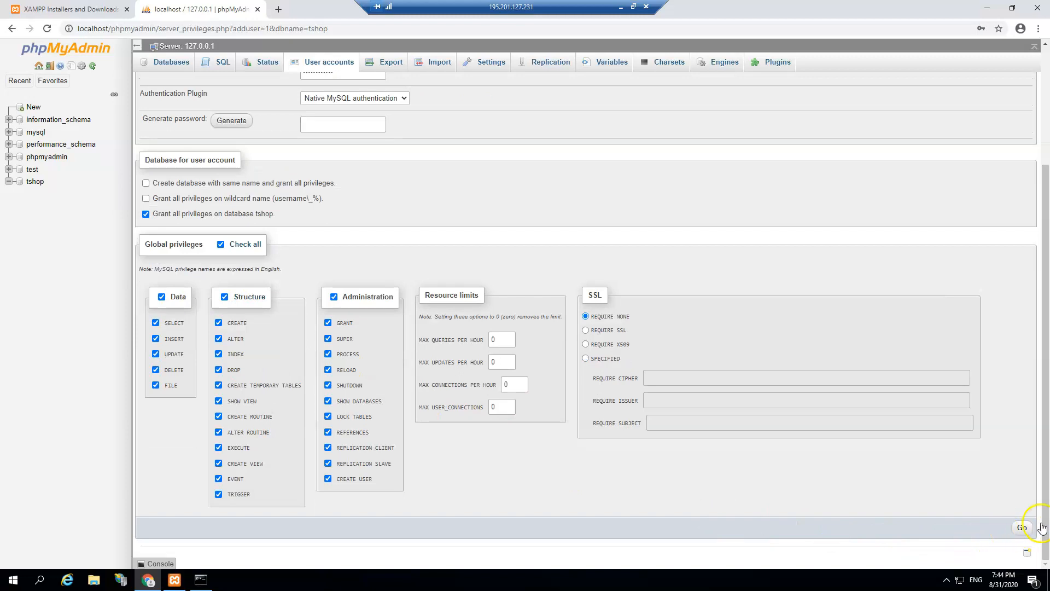
pyautogui.click(1022, 527)
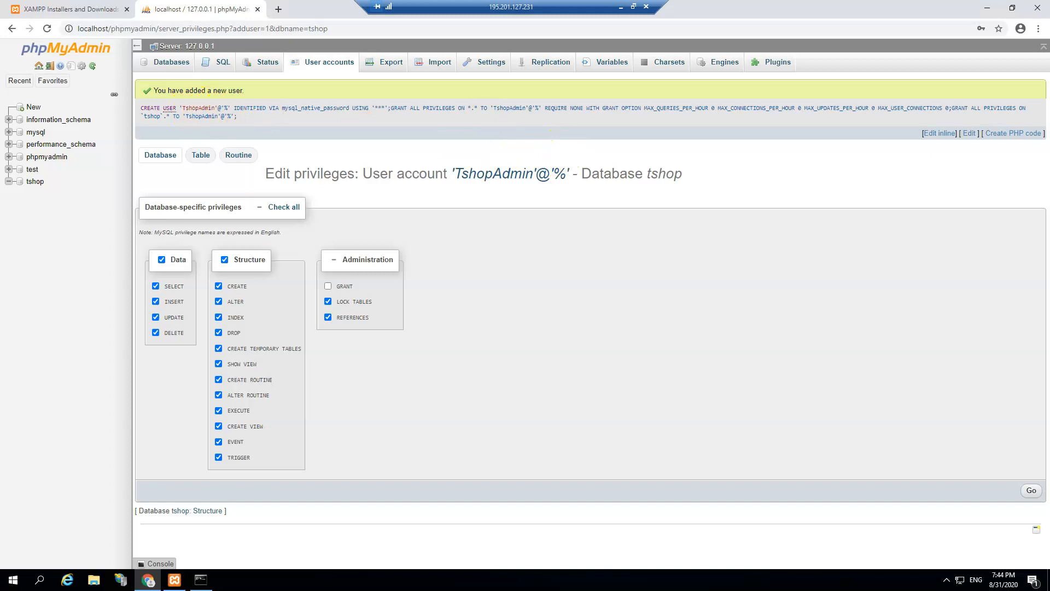
# Step: Search for OpenCart and download the latest release zip from its download page
pyautogui.click(278, 10)
pyautogui.write('opencart')
pyautogui.press('Return')
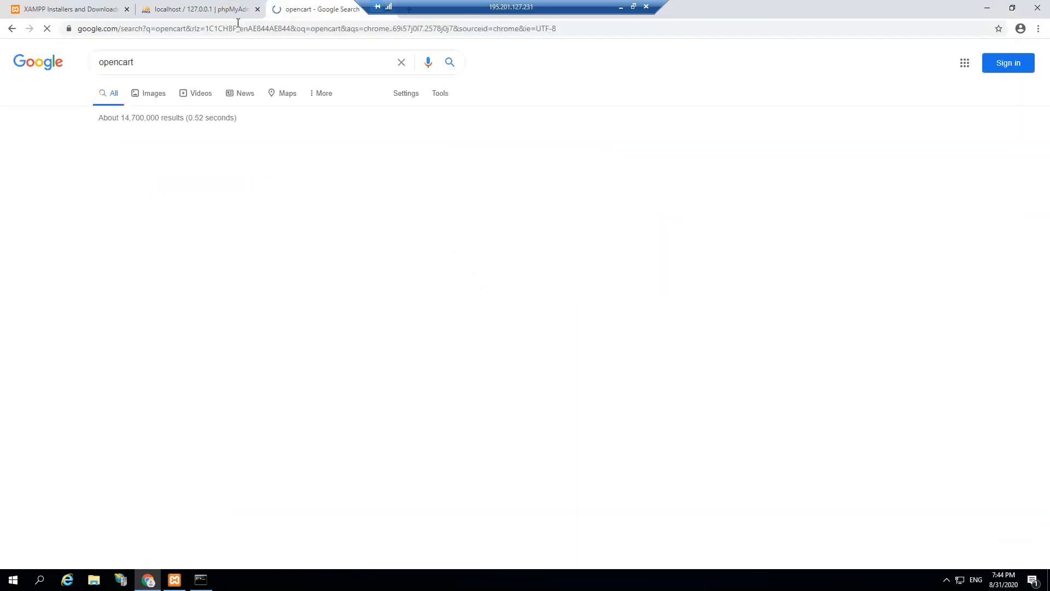
pyautogui.click(151, 154)
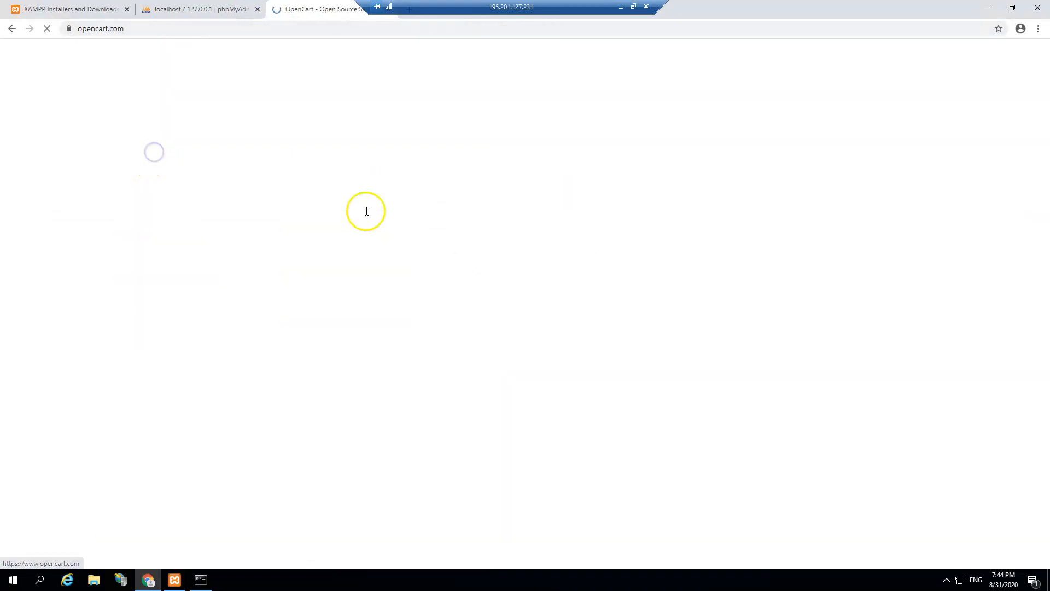
pyautogui.click(289, 291)
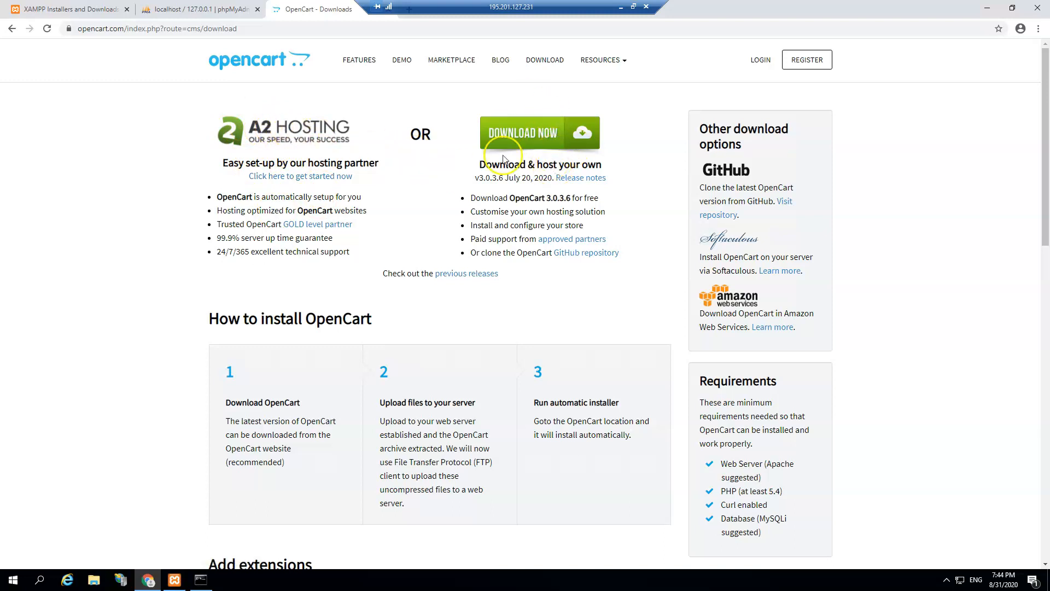
pyautogui.click(561, 136)
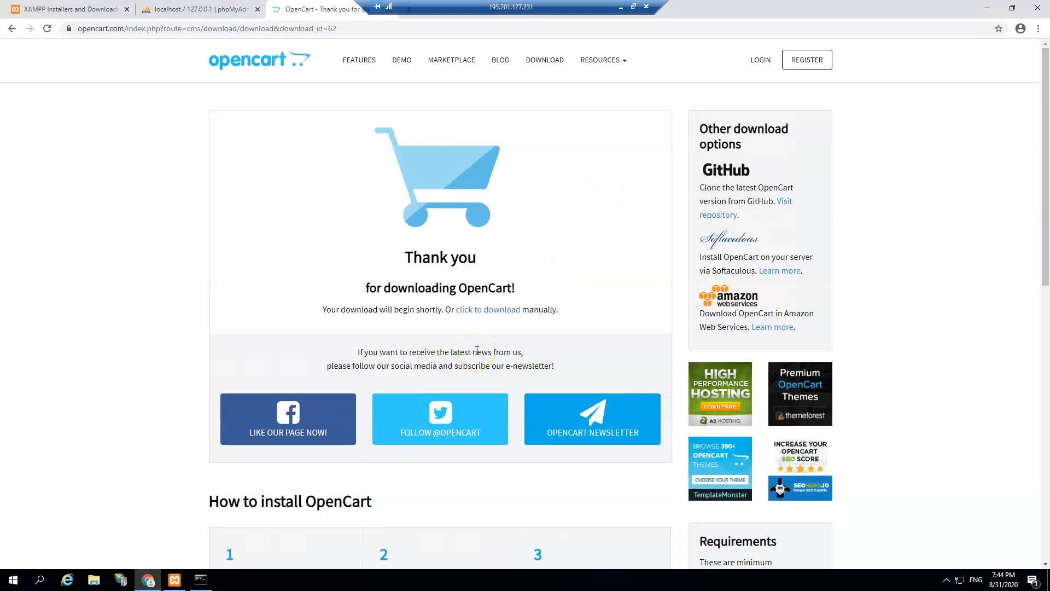
pyautogui.scroll(-2, 477, 351)
pyautogui.scroll(2, 477, 355)
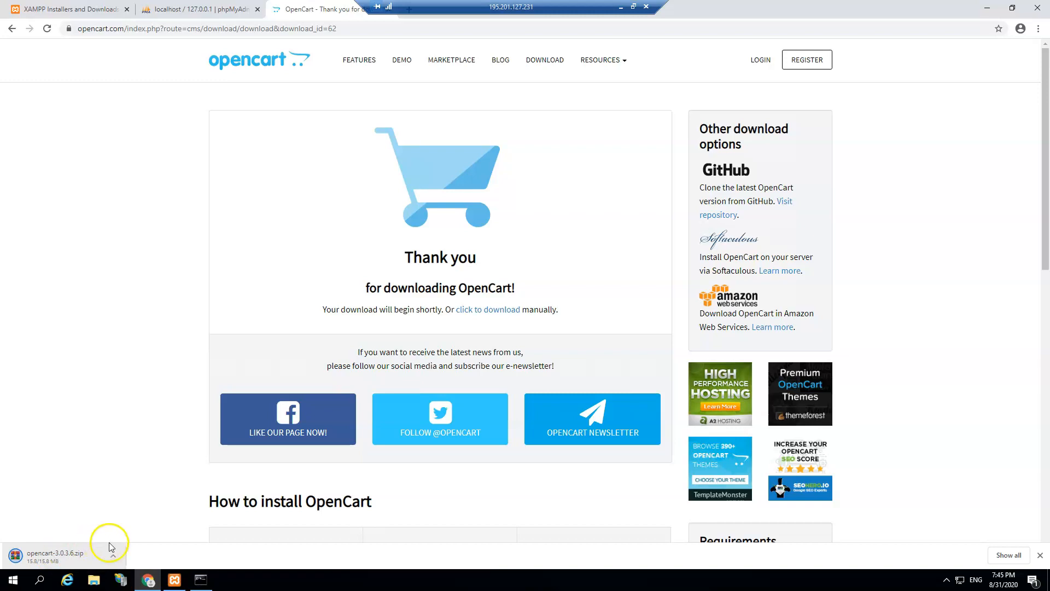
# Step: Show opencart-3.0.3.6.zip in its folder and open Chrome's full downloads list
pyautogui.click(113, 555)
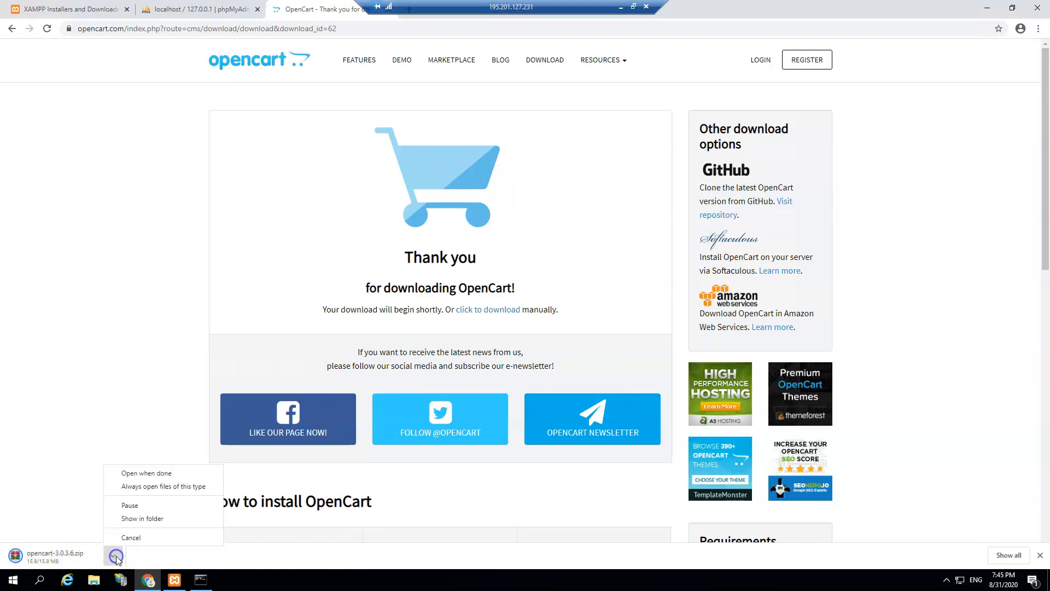
pyautogui.click(146, 518)
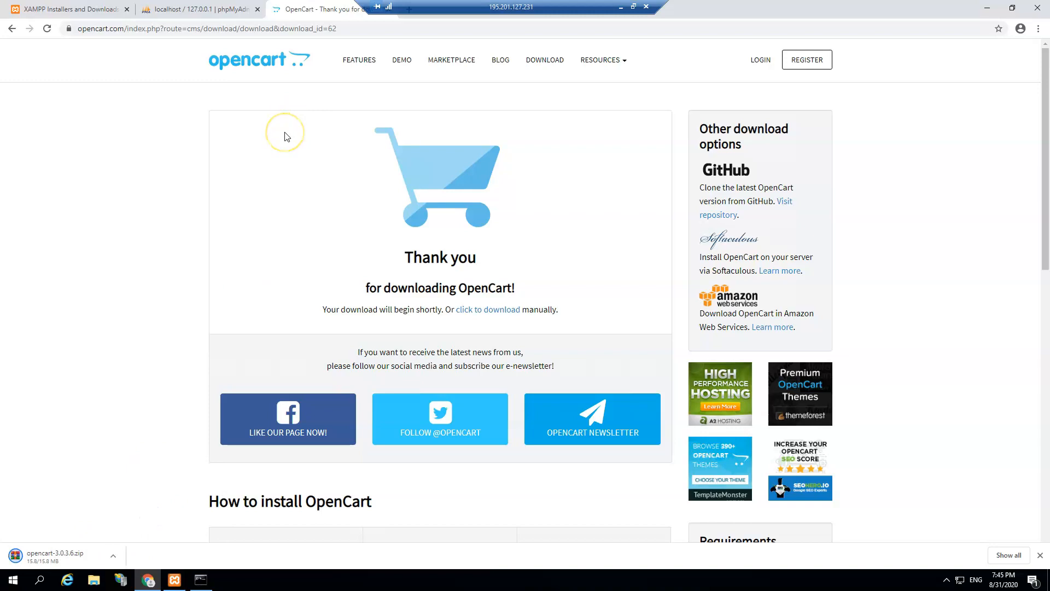
pyautogui.click(113, 555)
pyautogui.click(135, 518)
pyautogui.click(1039, 28)
pyautogui.click(954, 108)
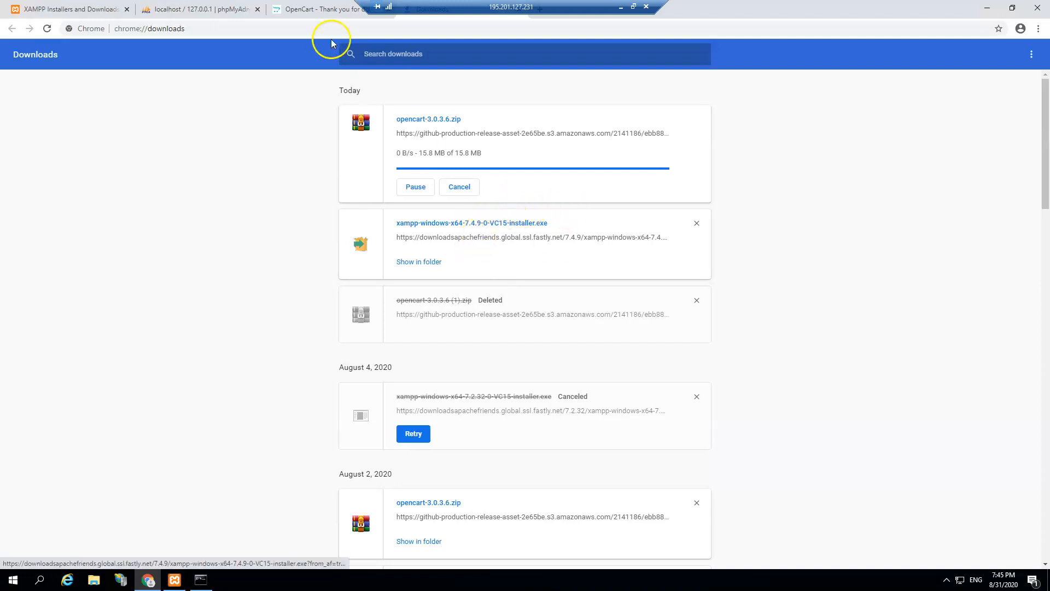
pyautogui.click(96, 578)
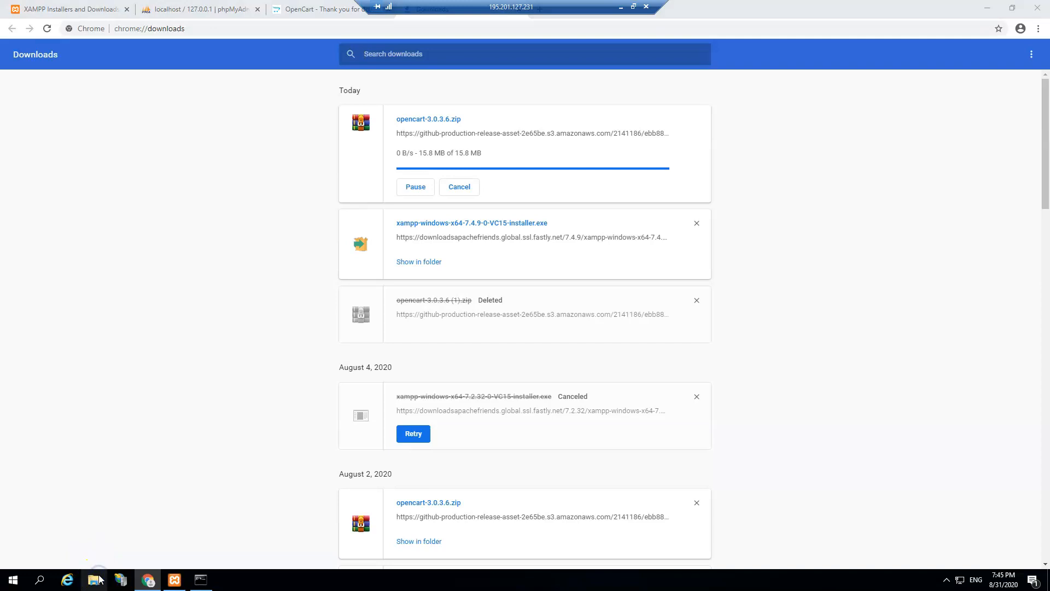
# Step: Permanently delete the XAMPP installer from the Downloads folder
pyautogui.click(190, 194)
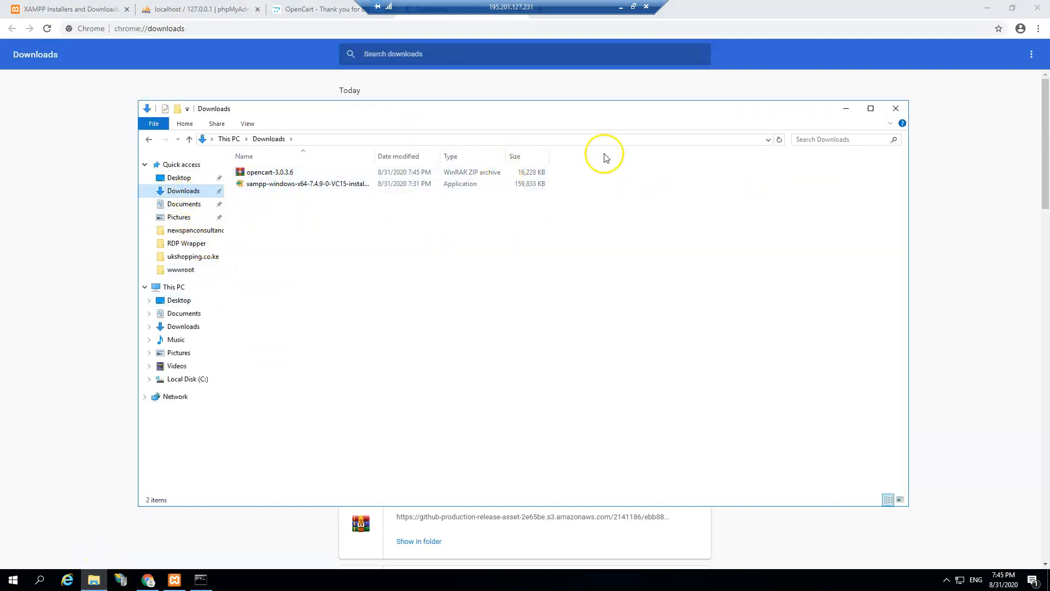
pyautogui.click(315, 173)
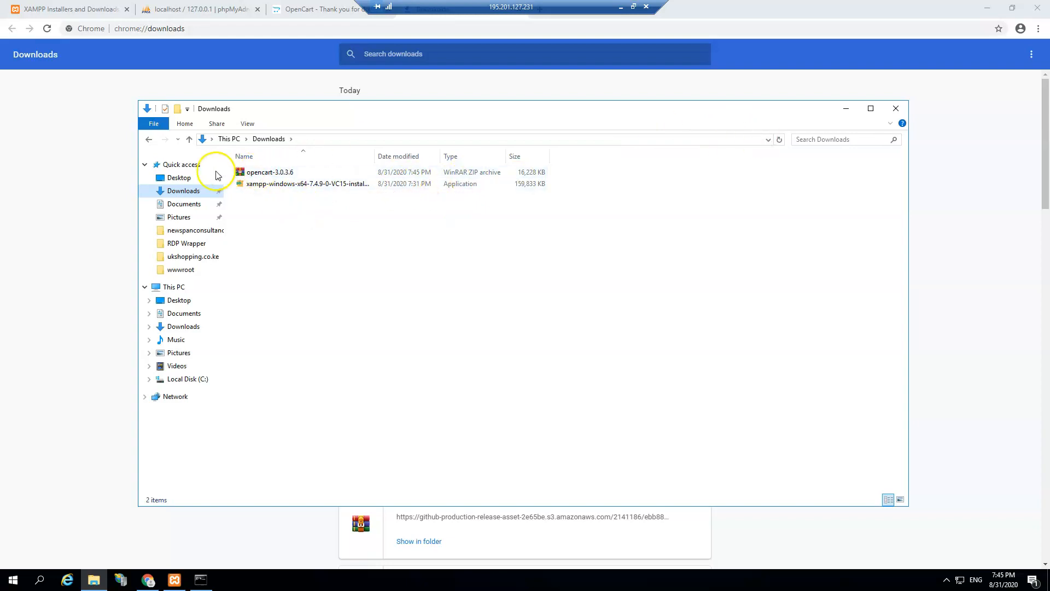
pyautogui.click(284, 174)
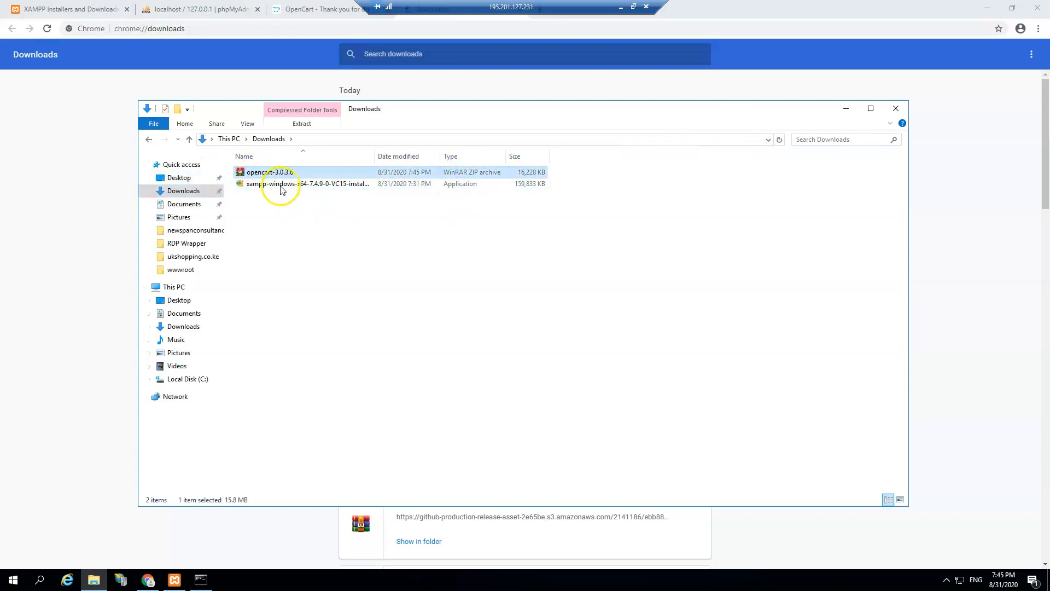
pyautogui.doubleClick(281, 185)
pyautogui.hotkey('shift', 'Delete')
pyautogui.press('Return')
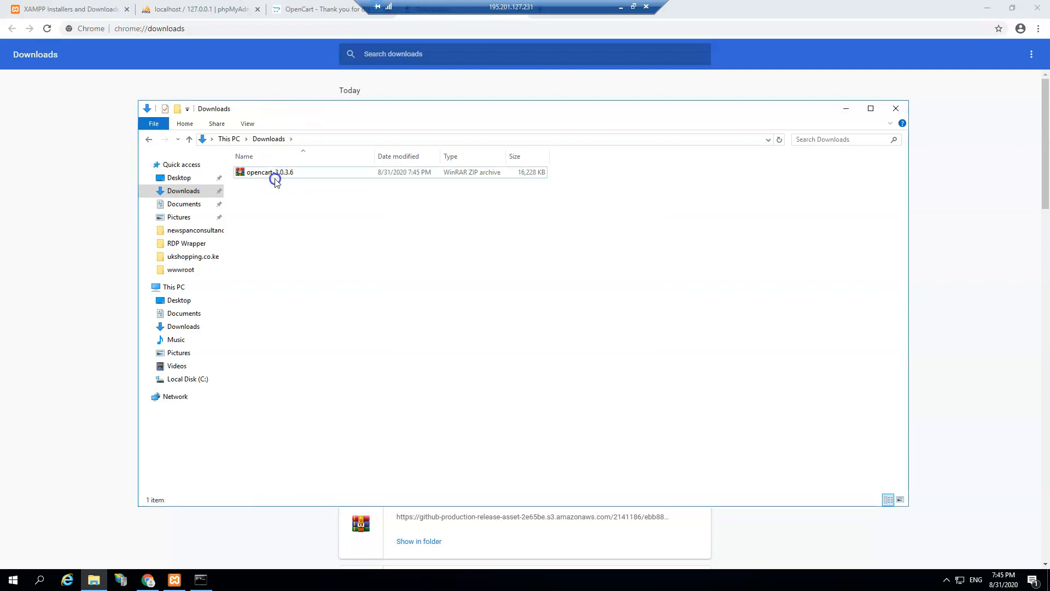
# Step: Extract the OpenCart zip into Downloads, then permanently delete the zip
pyautogui.click(275, 176)
pyautogui.rightClick(275, 176)
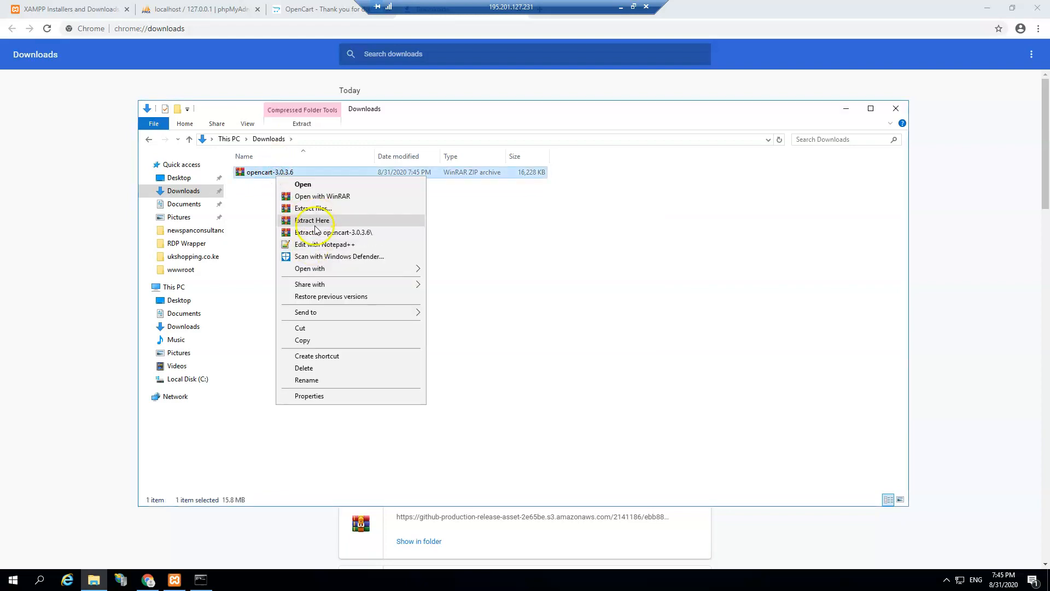
pyautogui.click(313, 221)
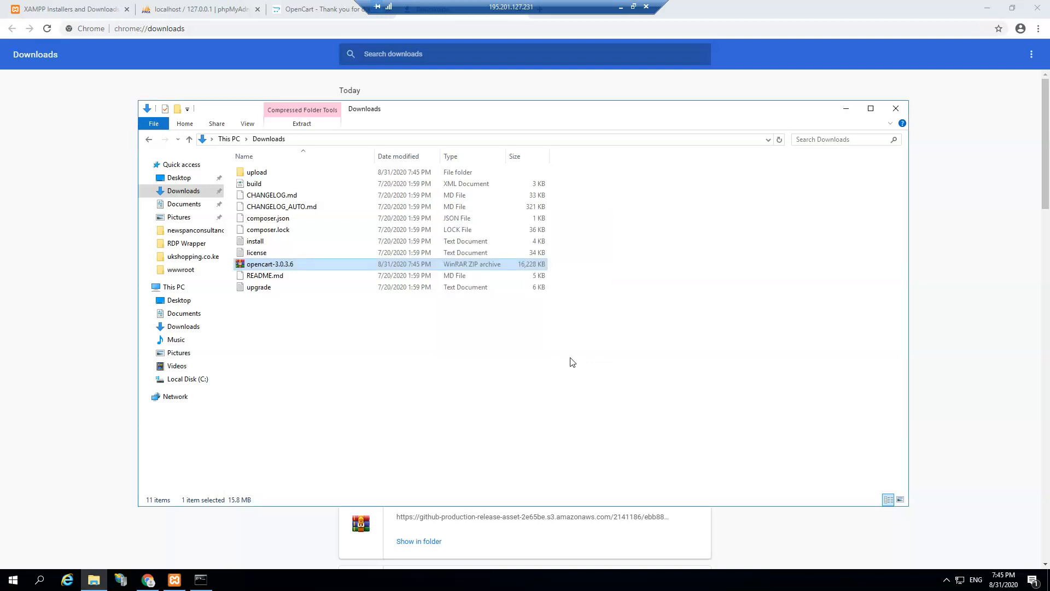
pyautogui.click(324, 265)
pyautogui.press('BackSpace')
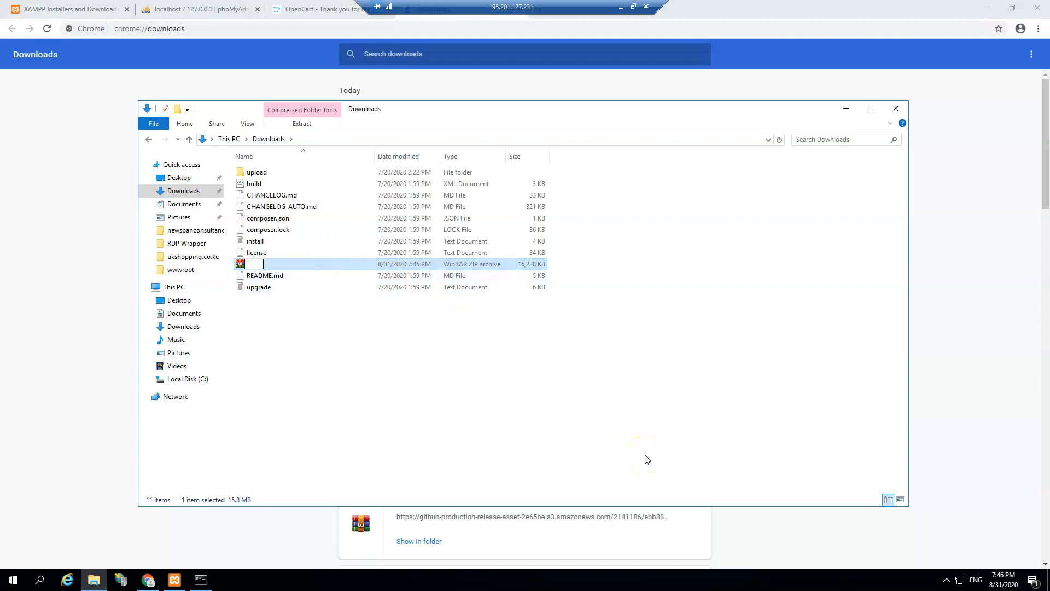
pyautogui.click(352, 375)
pyautogui.click(300, 271)
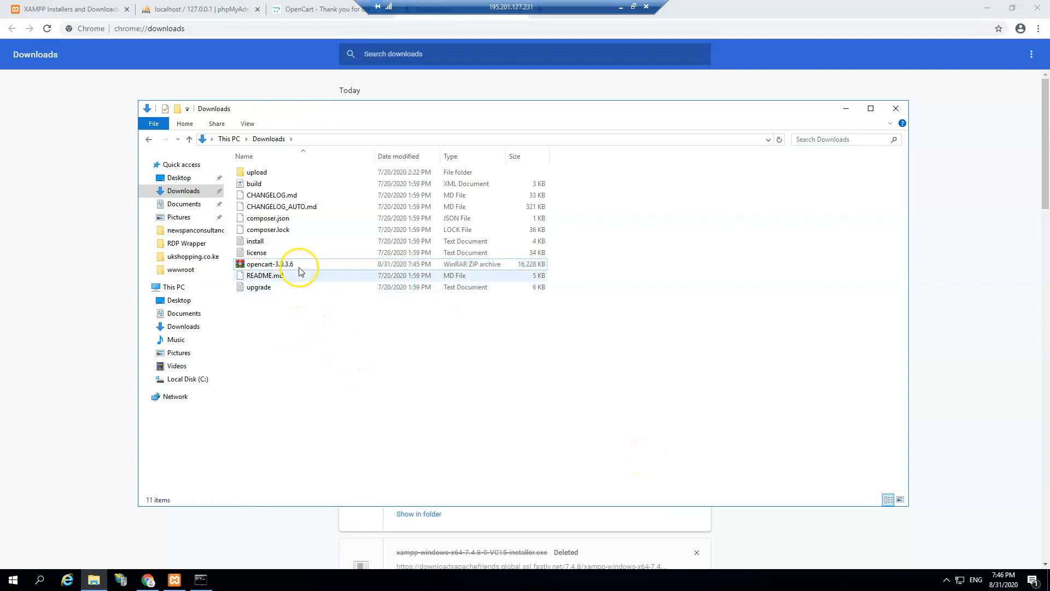
pyautogui.hotkey('shift', 'Delete')
pyautogui.press('Return')
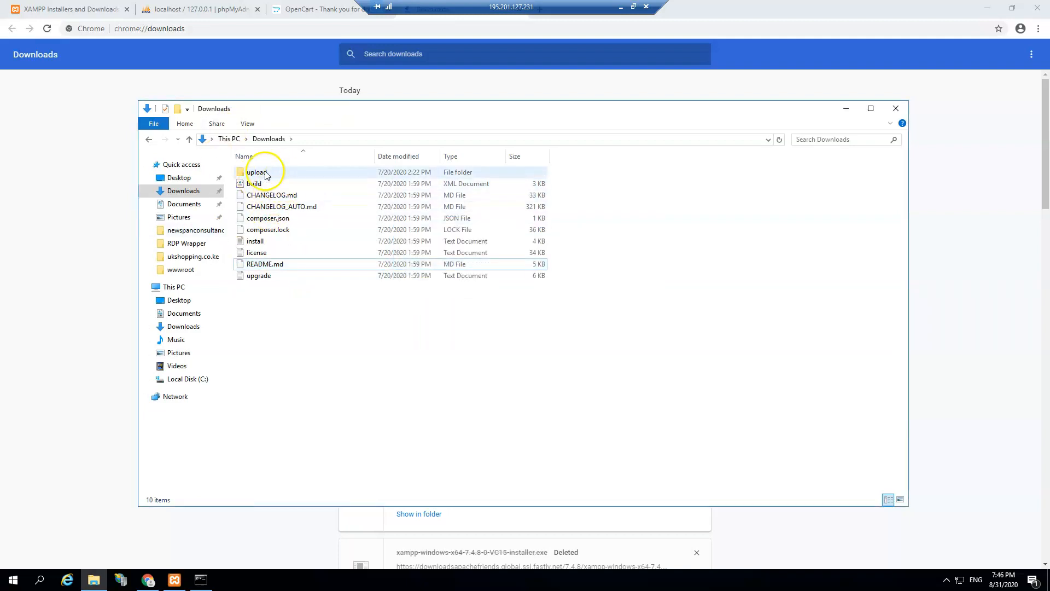
pyautogui.click(260, 174)
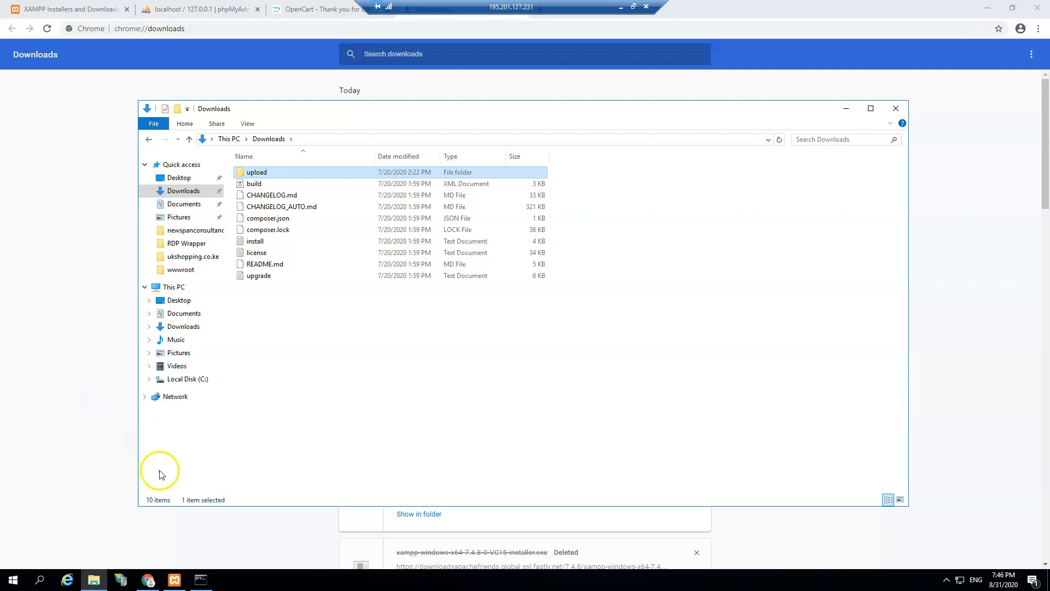
pyautogui.click(174, 578)
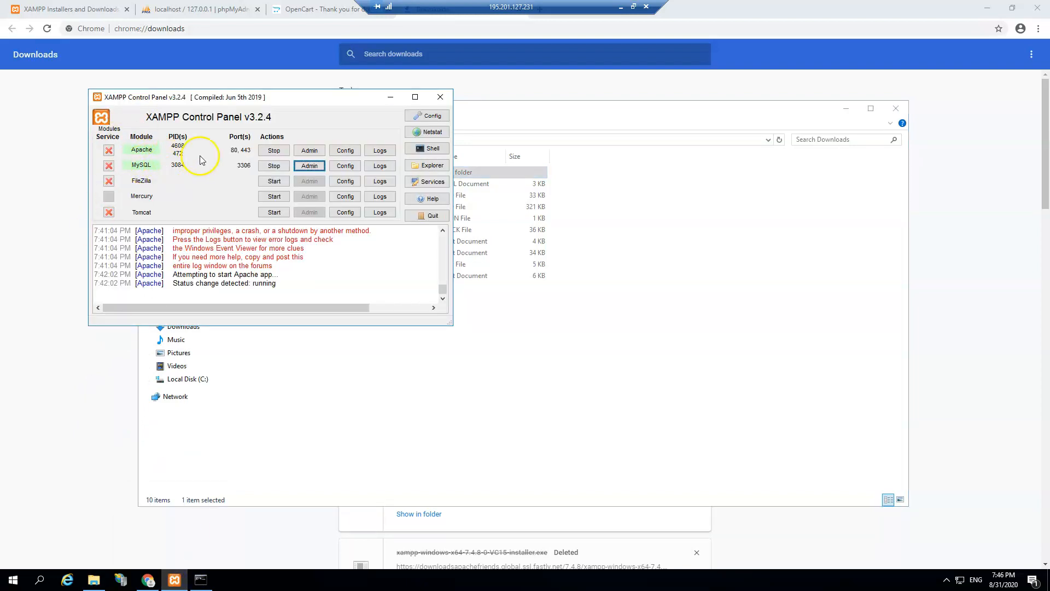
# Step: Stop Apache, then restart IIS services with iisreset /start in Command Prompt
pyautogui.click(274, 151)
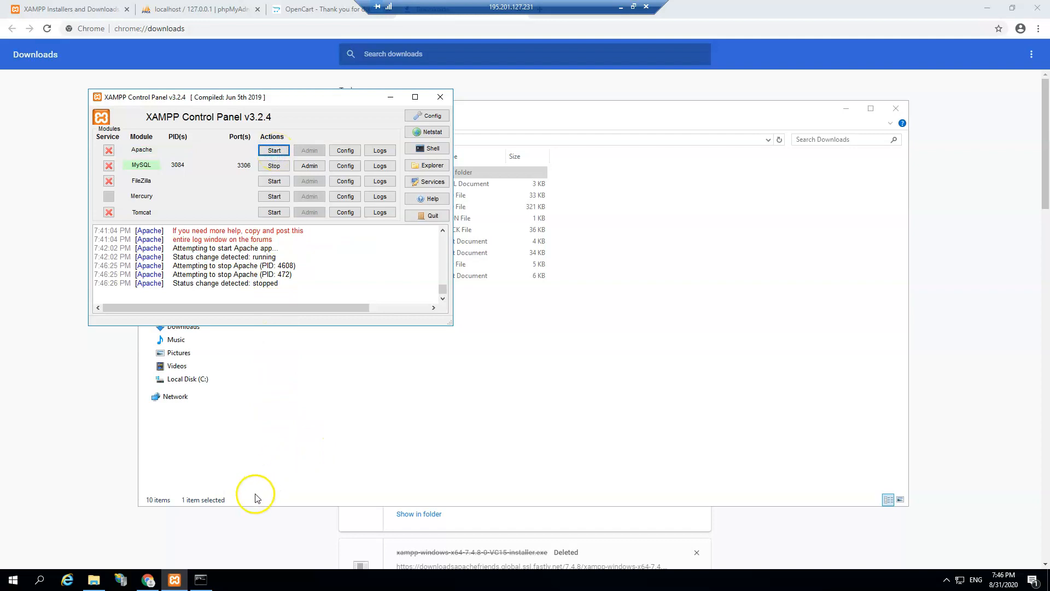
pyautogui.click(201, 580)
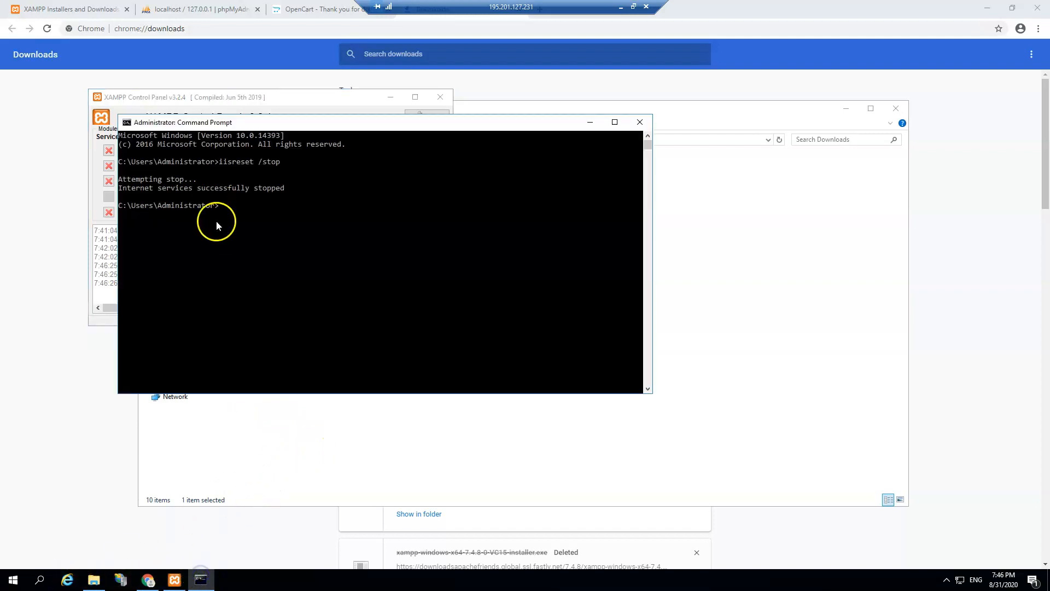
pyautogui.write('iisreset /start')
pyautogui.press('Return')
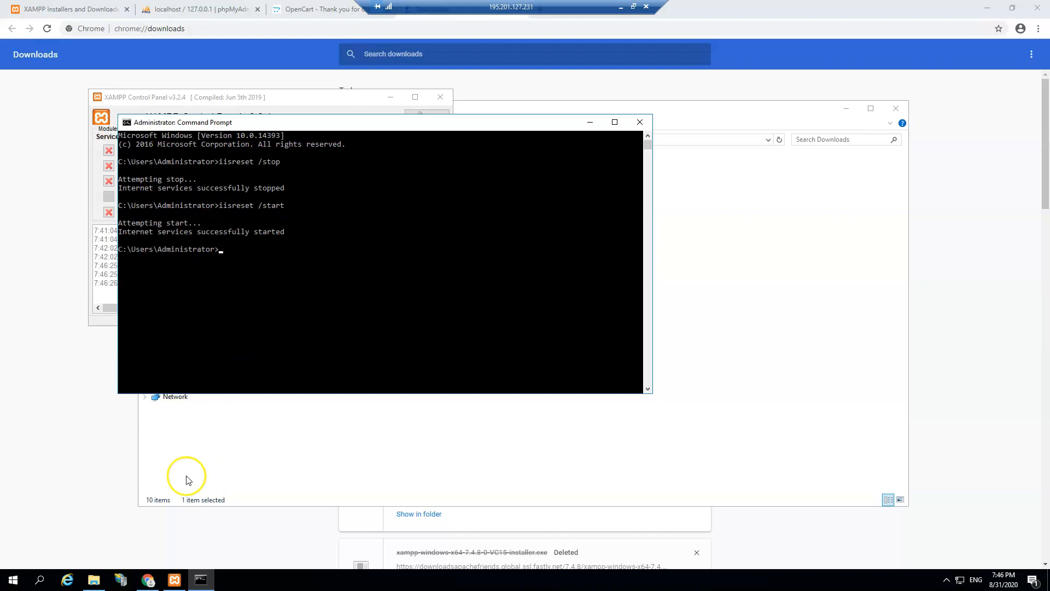
pyautogui.click(122, 580)
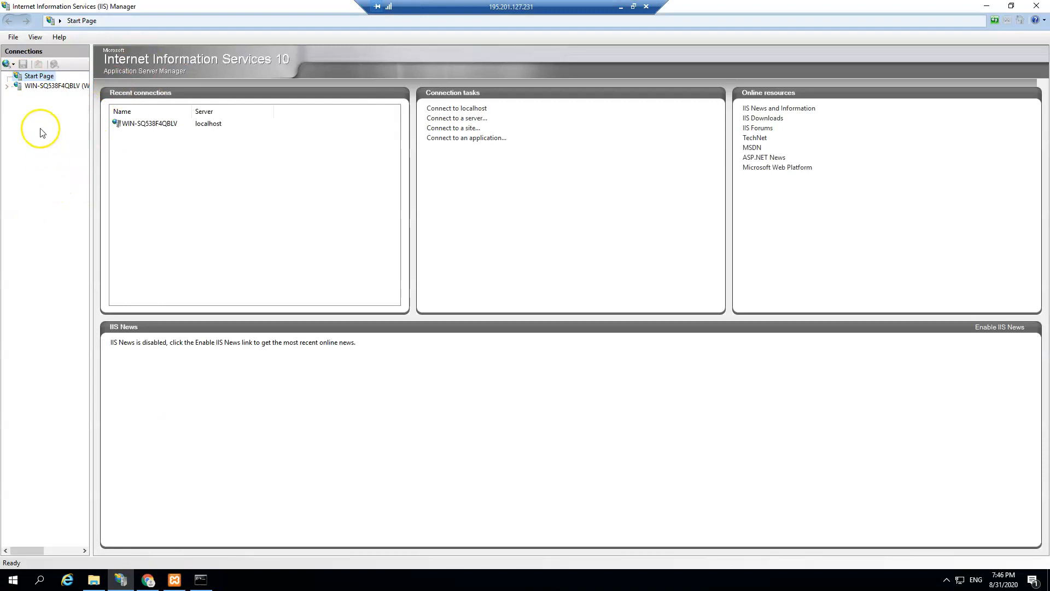
# Step: Expand Sites in IIS Manager and begin adding a website named tunantechtips.com
pyautogui.click(6, 86)
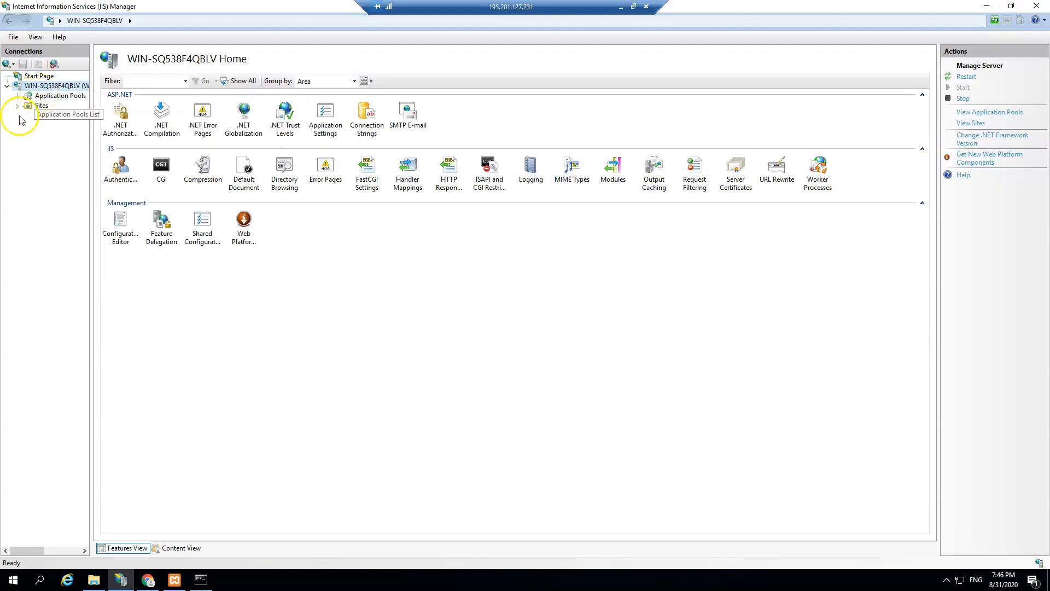
pyautogui.click(17, 106)
pyautogui.click(42, 106)
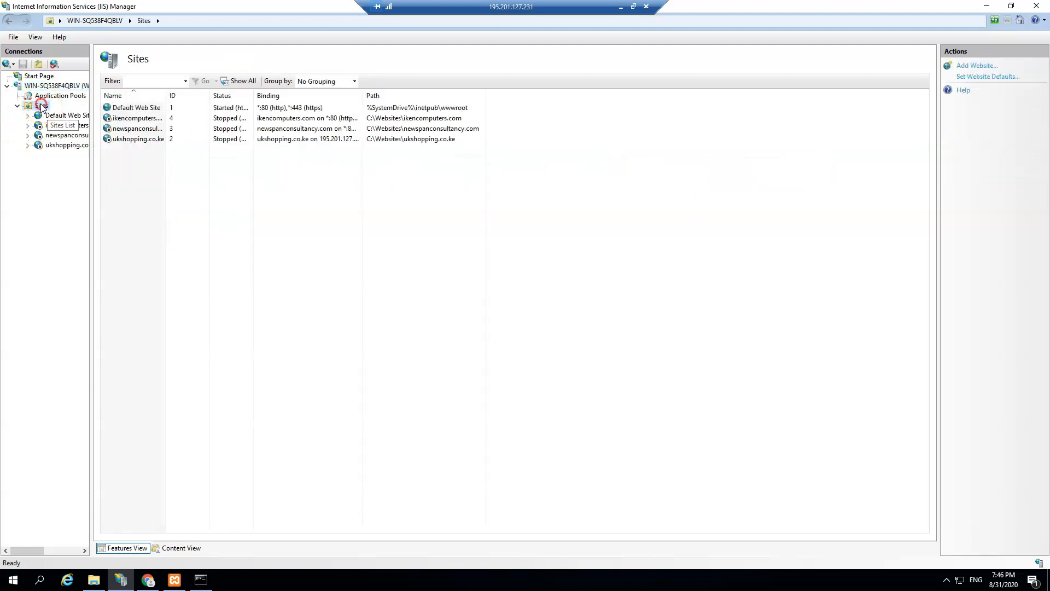
pyautogui.rightClick(40, 103)
pyautogui.click(64, 109)
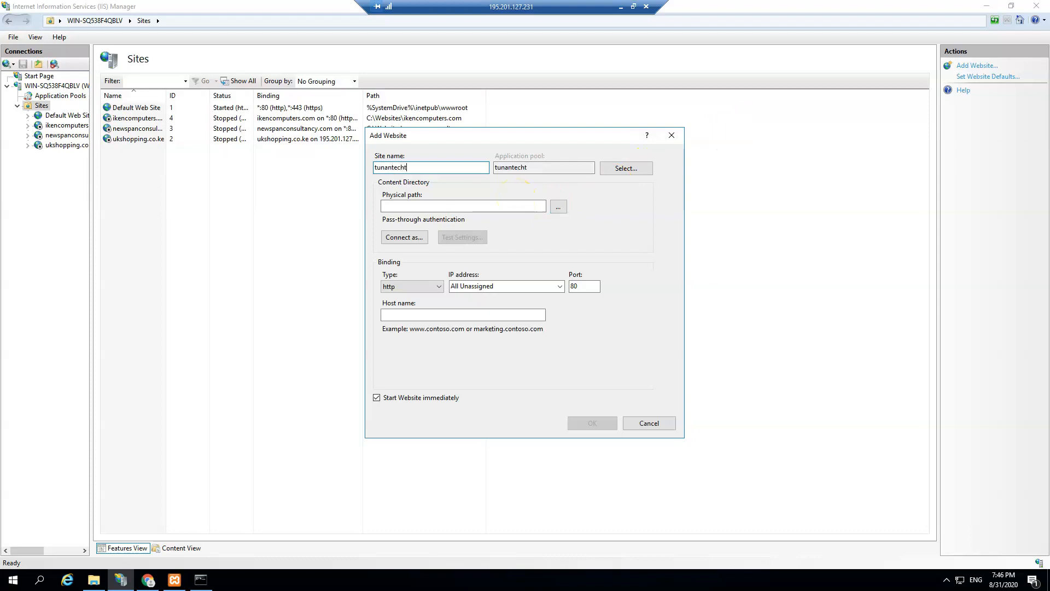
pyautogui.write('m')
# Step: Create the folder C:\Websites\tunantechtips.com and set it as the site's physical path
pyautogui.click(558, 206)
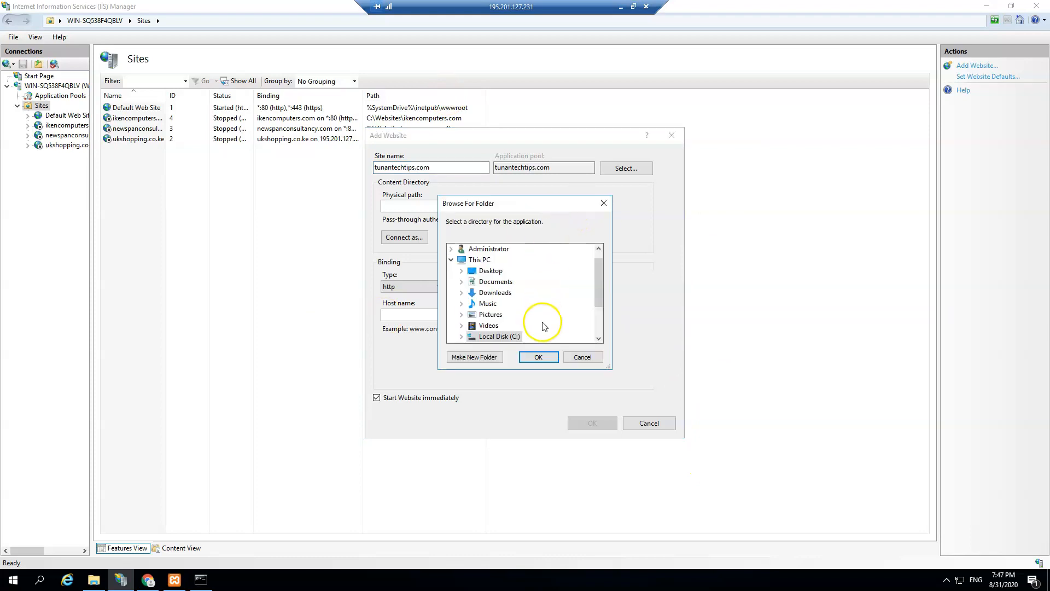
pyautogui.scroll(-2, 544, 327)
pyautogui.doubleClick(475, 281)
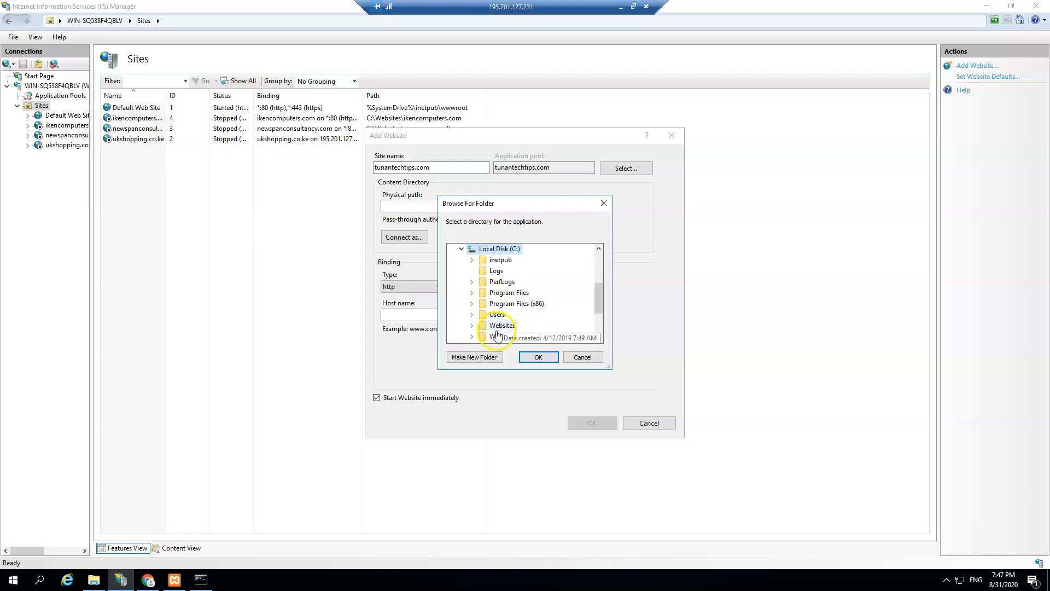
pyautogui.click(472, 325)
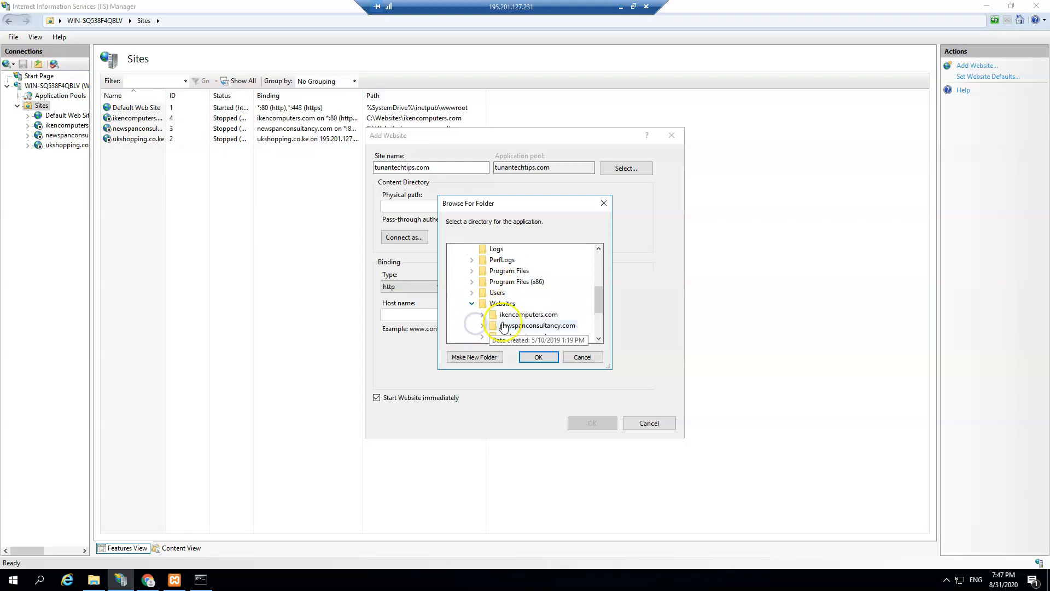
pyautogui.click(502, 270)
pyautogui.click(473, 357)
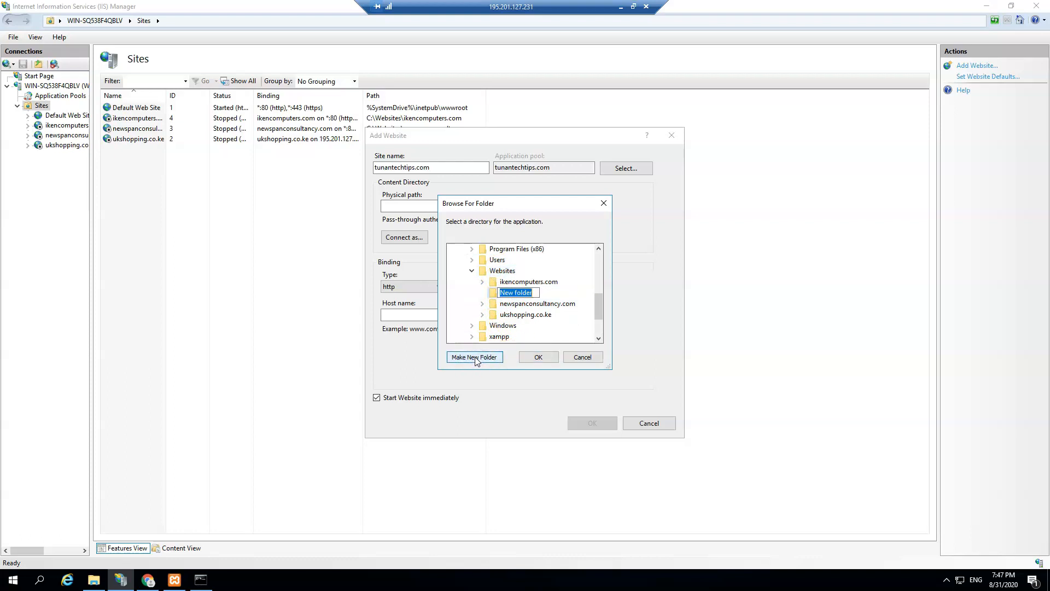
pyautogui.write('tunantechtips.com')
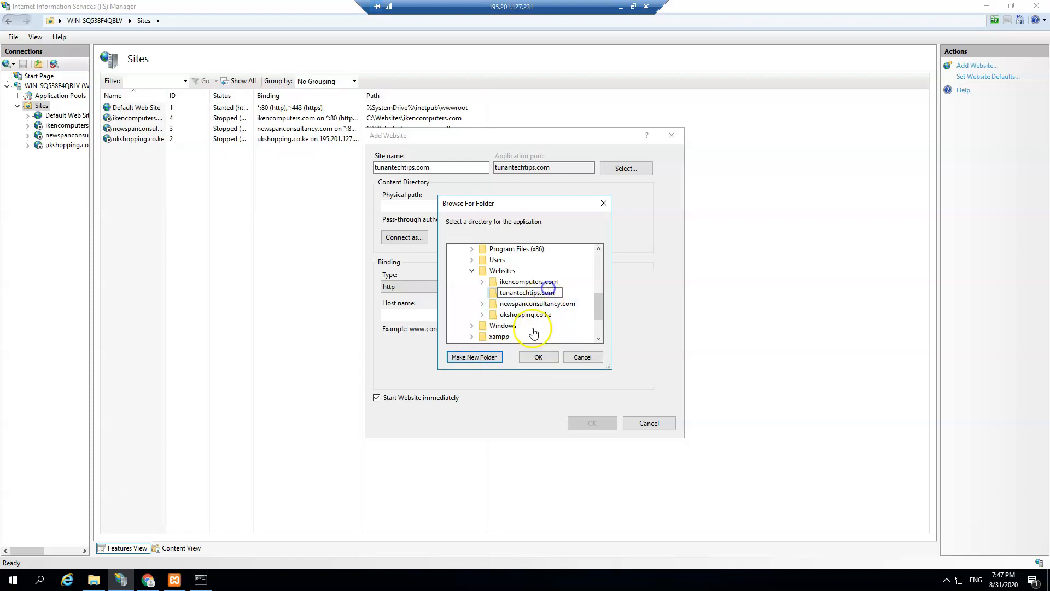
pyautogui.click(538, 357)
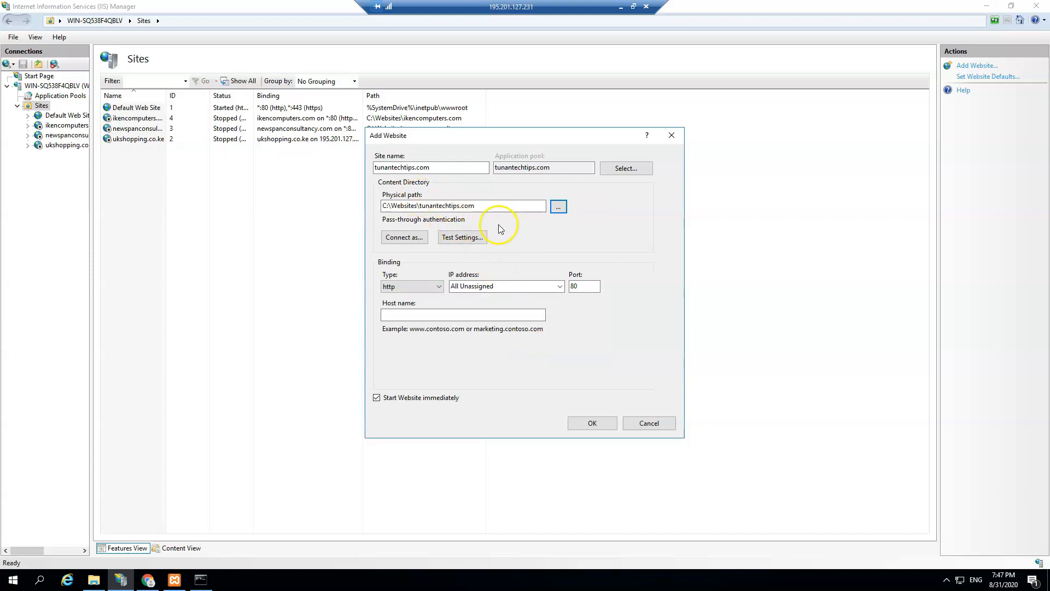
# Step: Set host name tunantechtips.com on port 80 and add the site
pyautogui.moveTo(450, 168); pyautogui.dragTo(77, 142)
pyautogui.hotkey('ctrl', 'c')
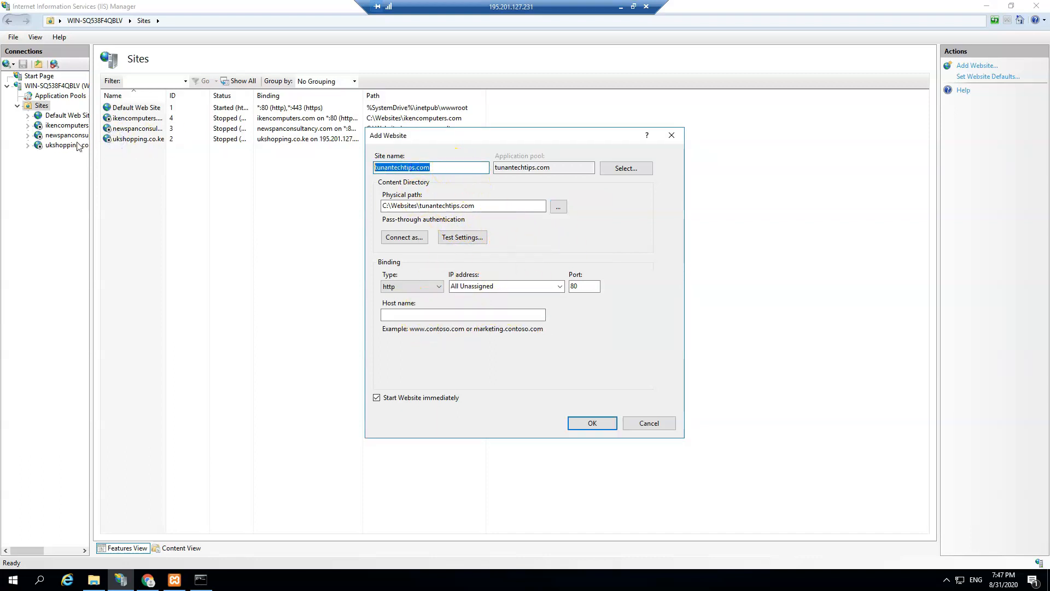
pyautogui.click(416, 313)
pyautogui.hotkey('ctrl', 'v')
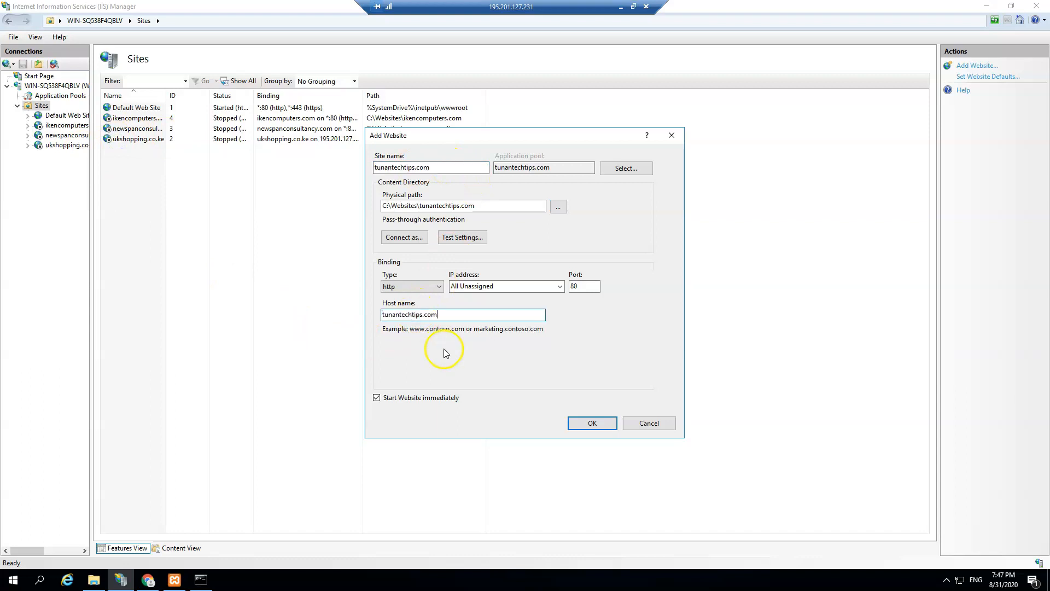
pyautogui.click(588, 423)
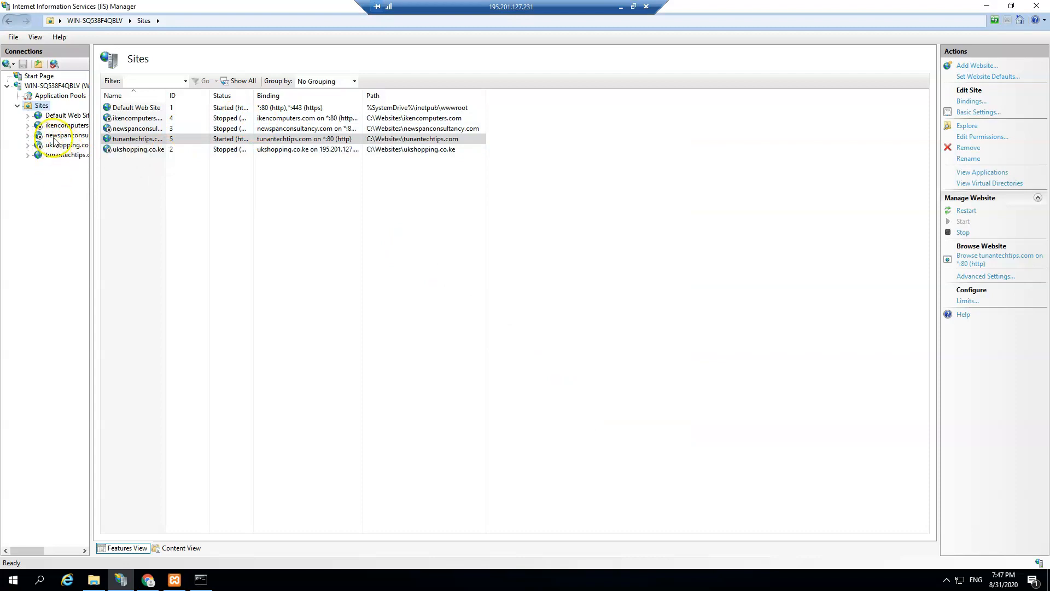
# Step: Check the empty tunantechtips.com site folder, then select all ten items in Downloads\upload
pyautogui.click(63, 156)
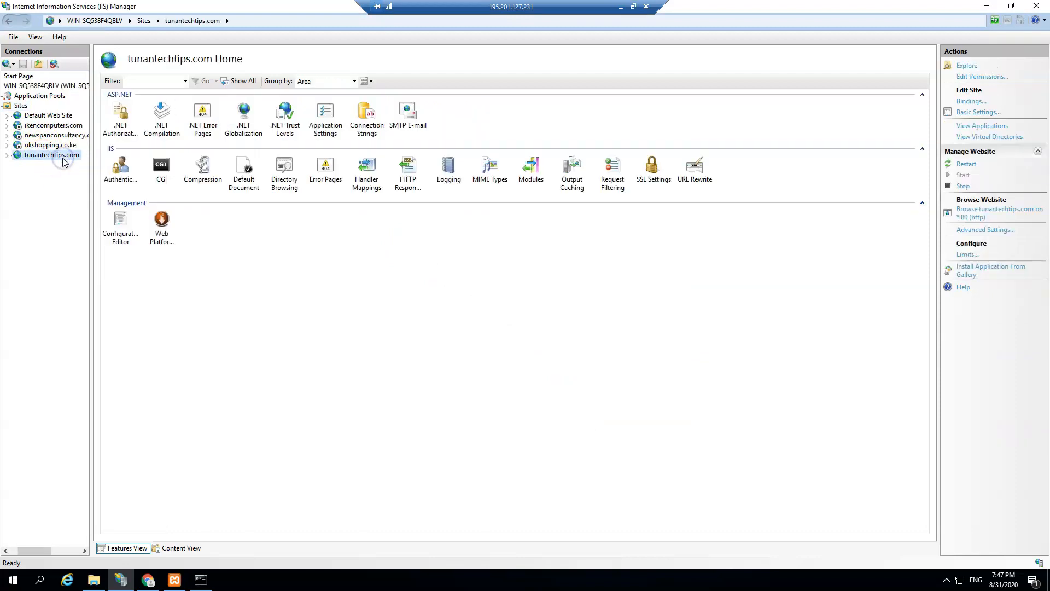
pyautogui.click(968, 219)
pyautogui.click(967, 66)
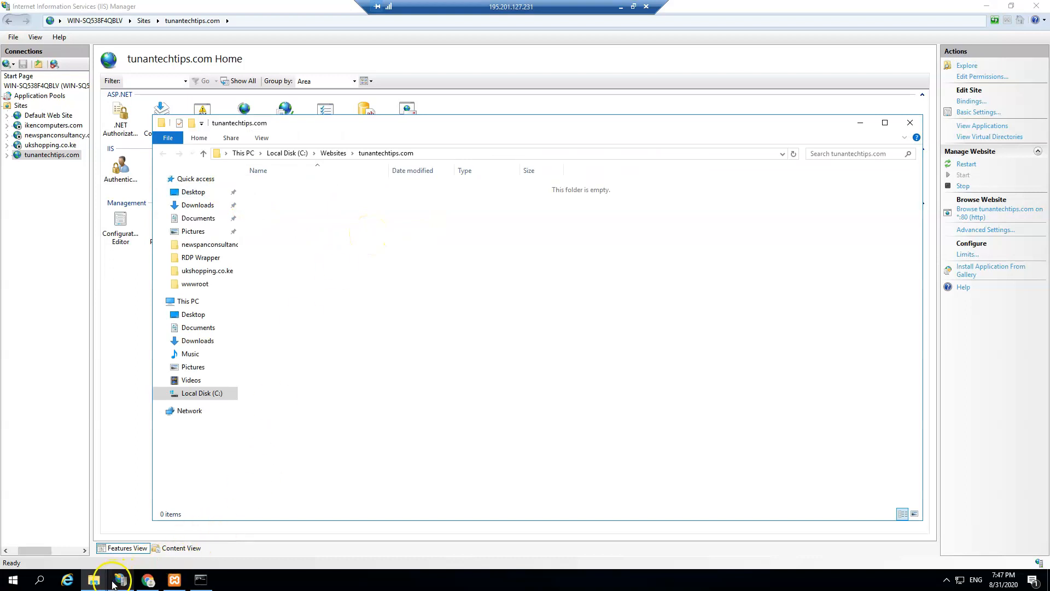
pyautogui.click(94, 579)
pyautogui.click(80, 530)
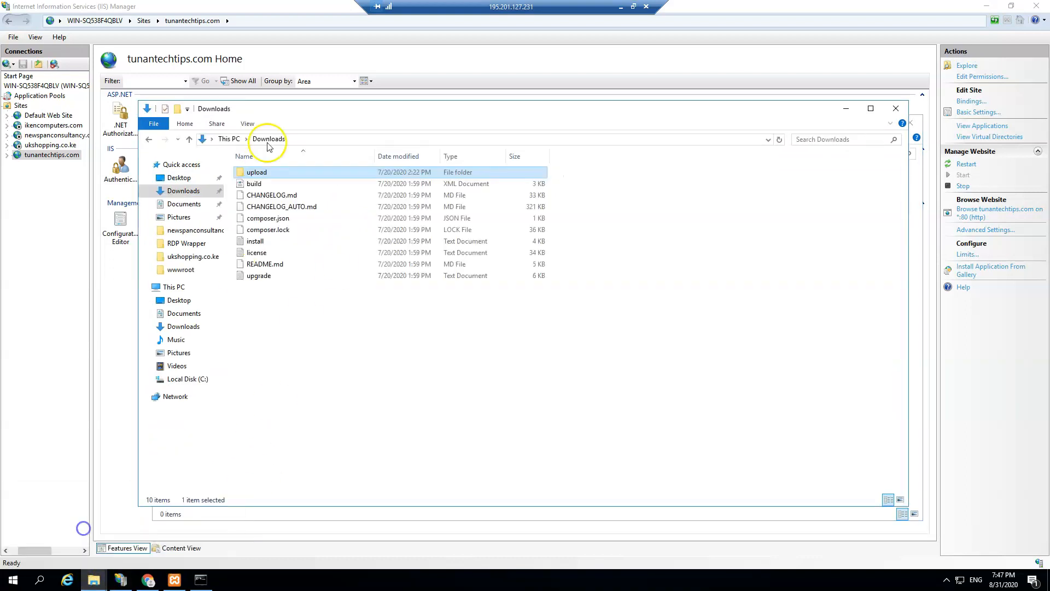
pyautogui.doubleClick(254, 173)
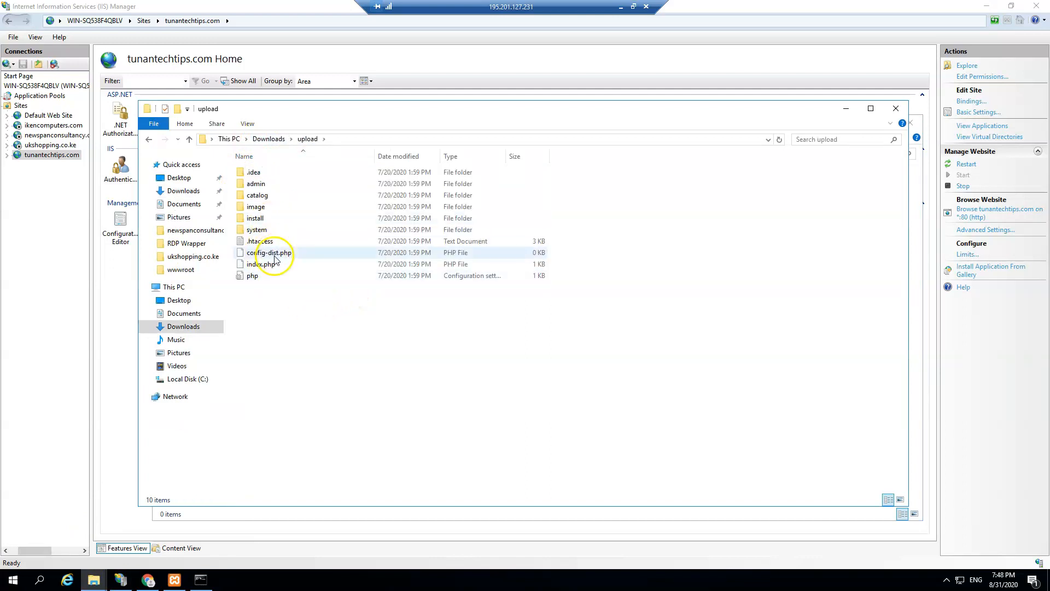
pyautogui.hotkey('ctrl', 'a')
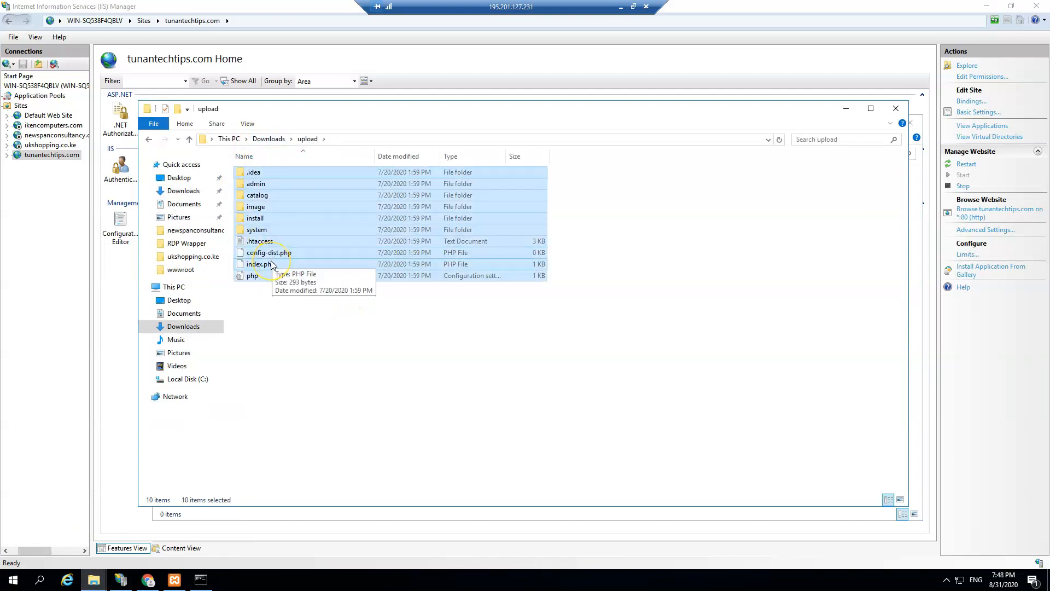
pyautogui.click(41, 244)
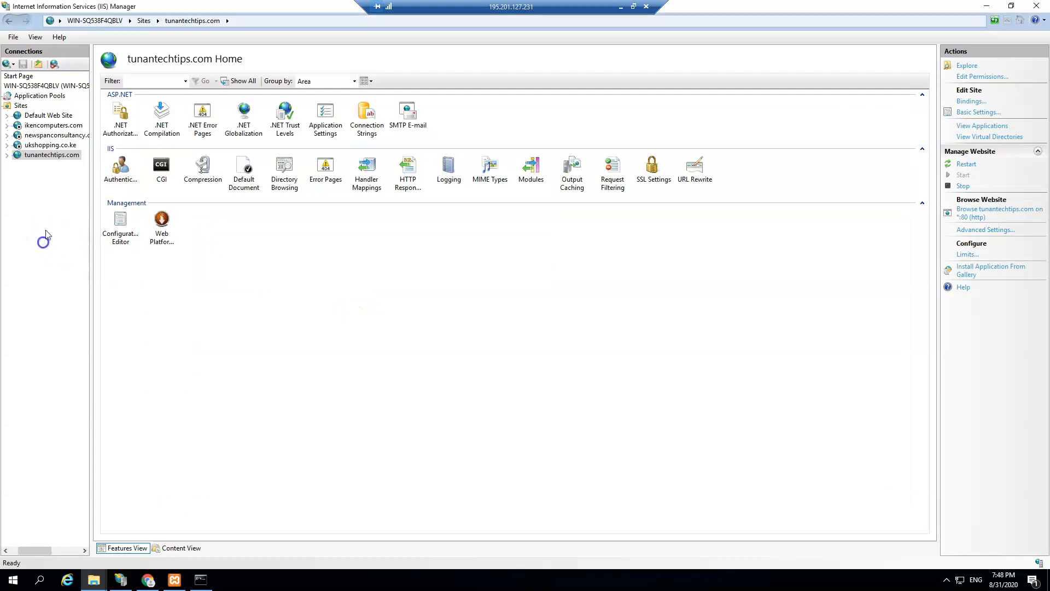
# Step: Paste the ten OpenCart upload items into C:\Websites\tunantechtips.com
pyautogui.click(961, 66)
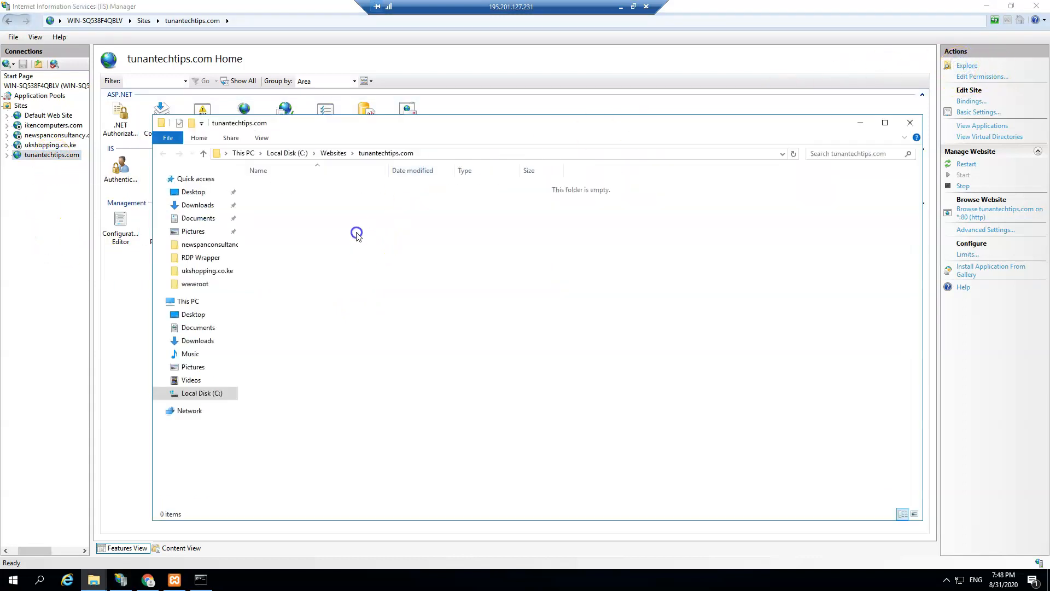
pyautogui.hotkey('ctrl', 'v')
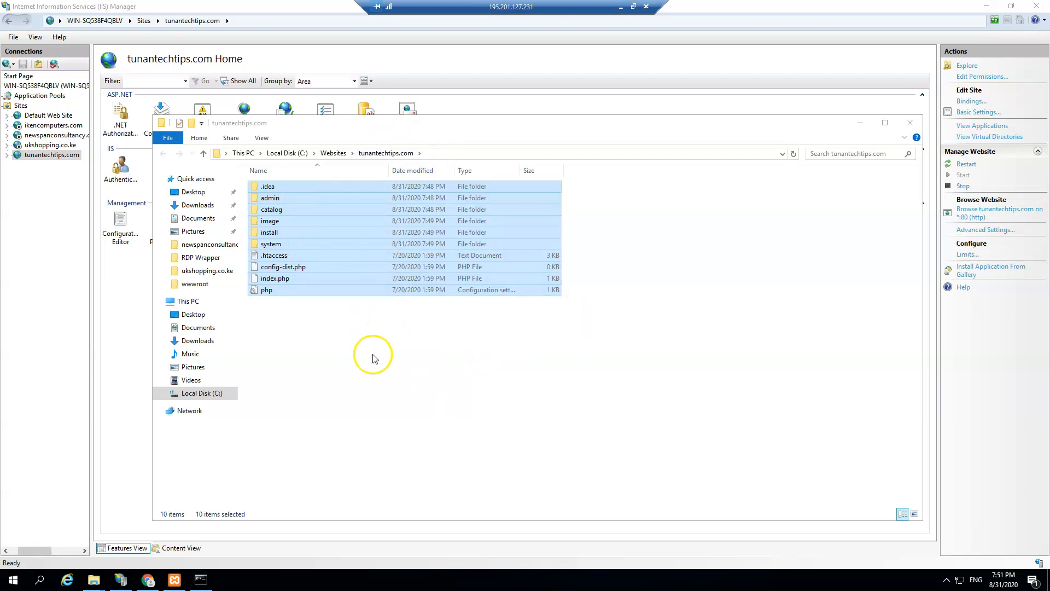
pyautogui.click(390, 354)
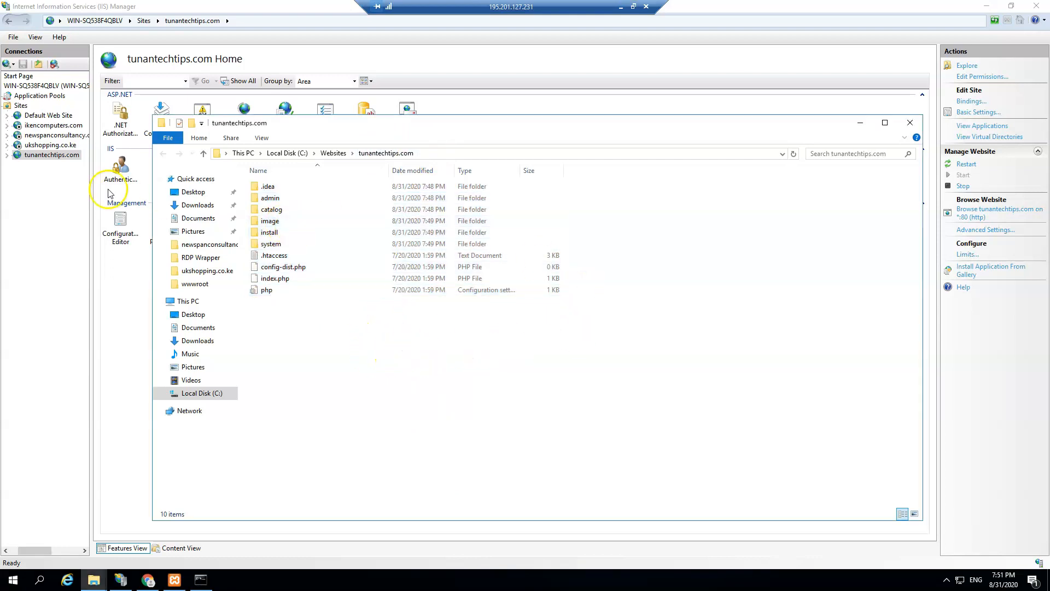
pyautogui.click(28, 265)
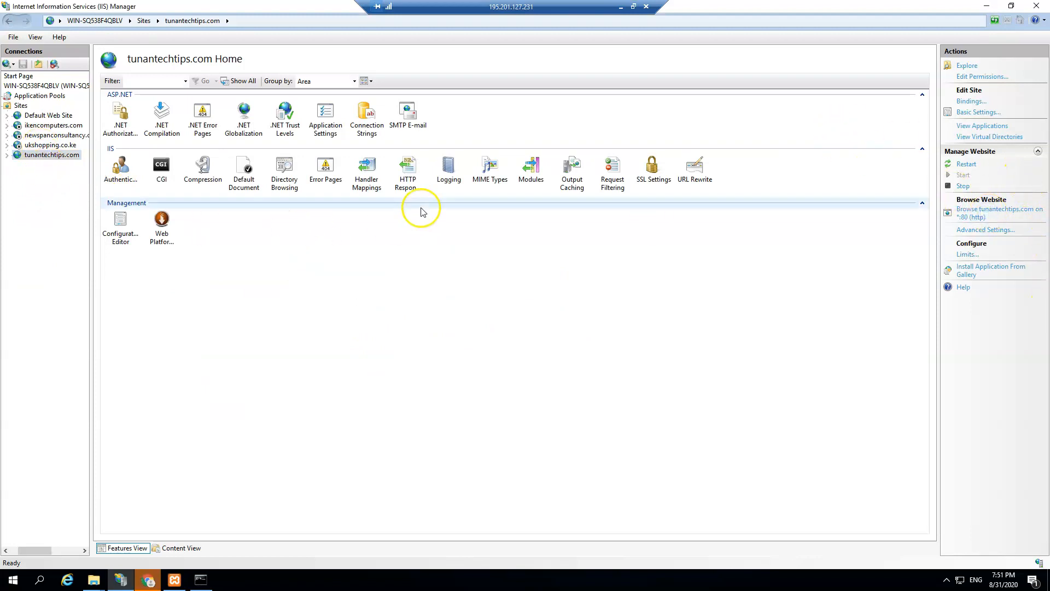
# Step: Close the thank-you, downloads, license, phpMyAdmin and XAMPP tabs, keeping one blank tab
pyautogui.click(147, 581)
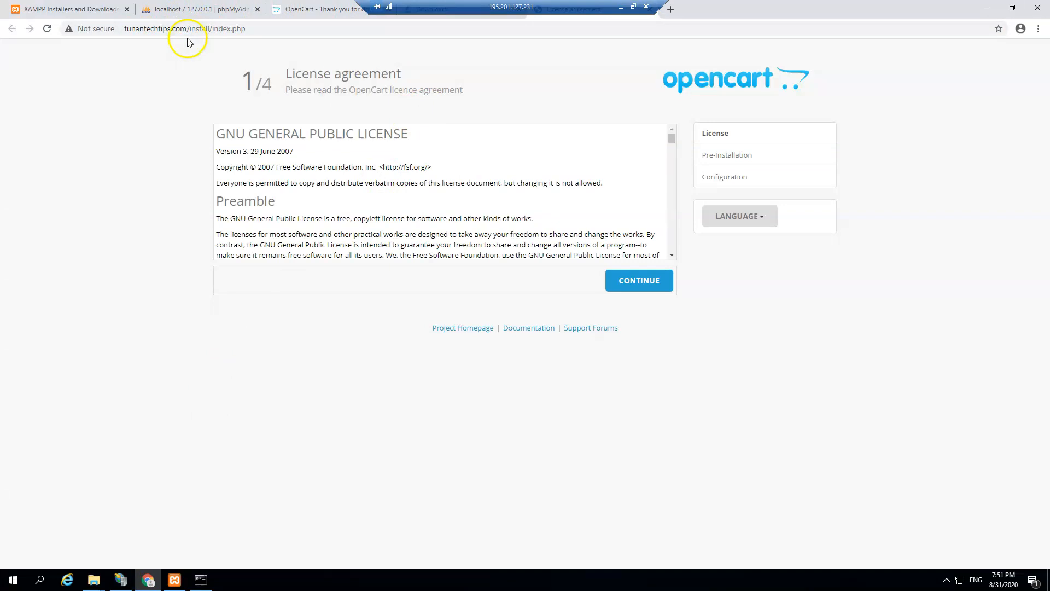
pyautogui.click(315, 10)
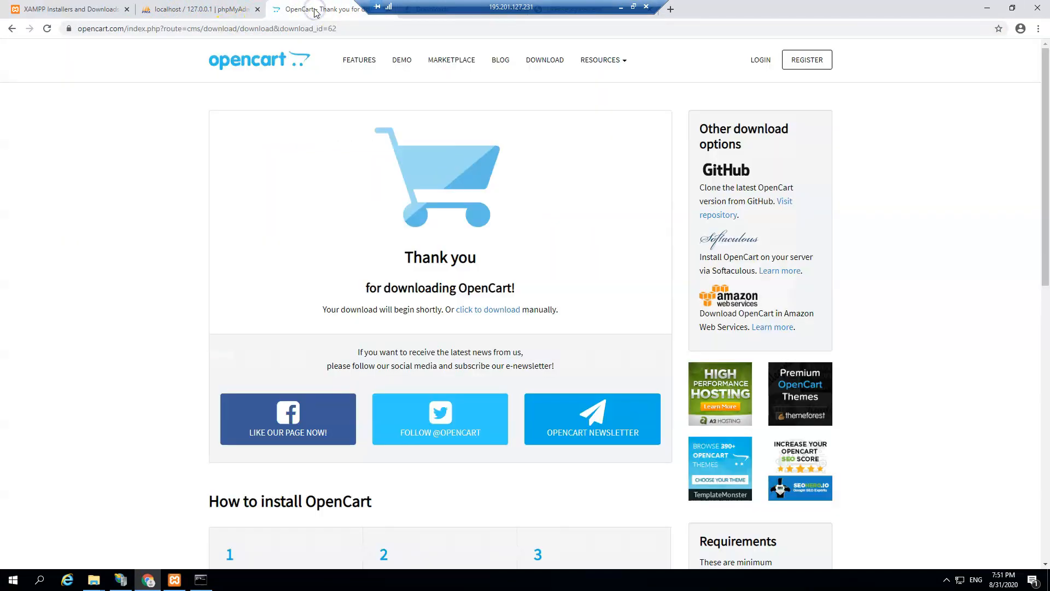
pyautogui.click(315, 10)
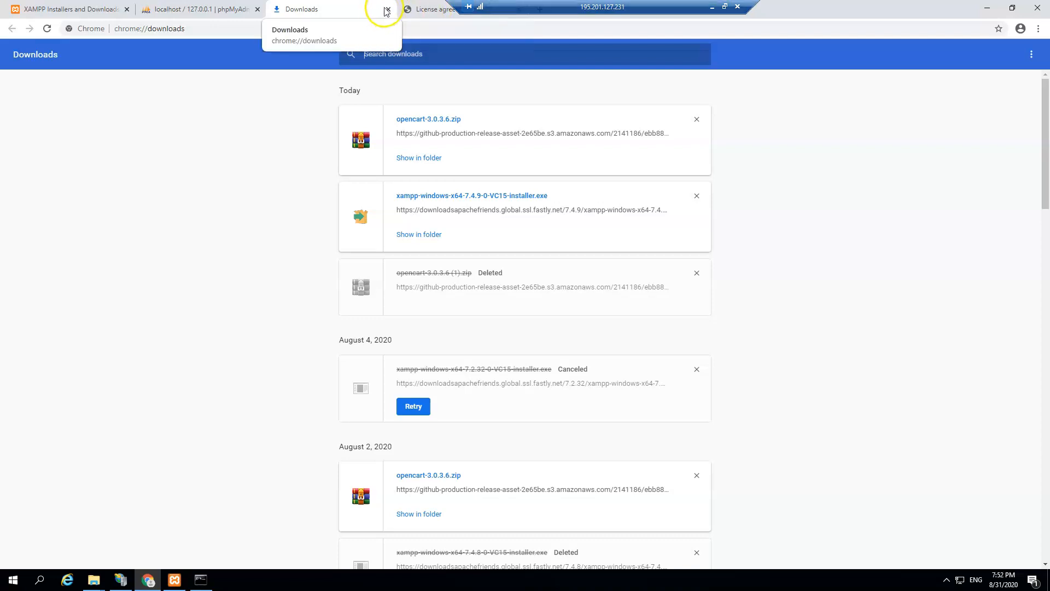
pyautogui.click(388, 10)
pyautogui.click(388, 9)
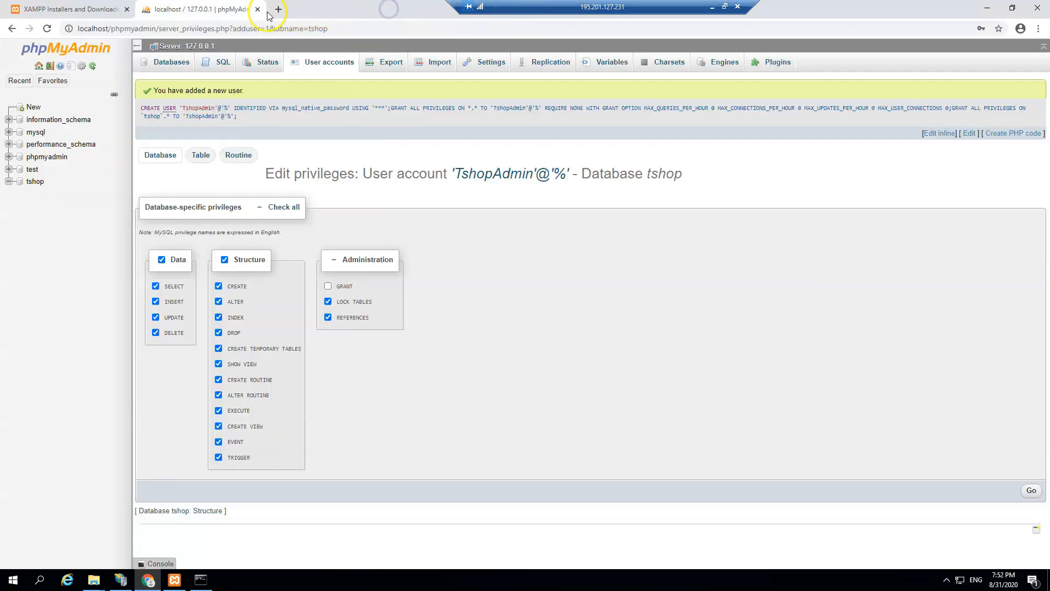
pyautogui.click(258, 10)
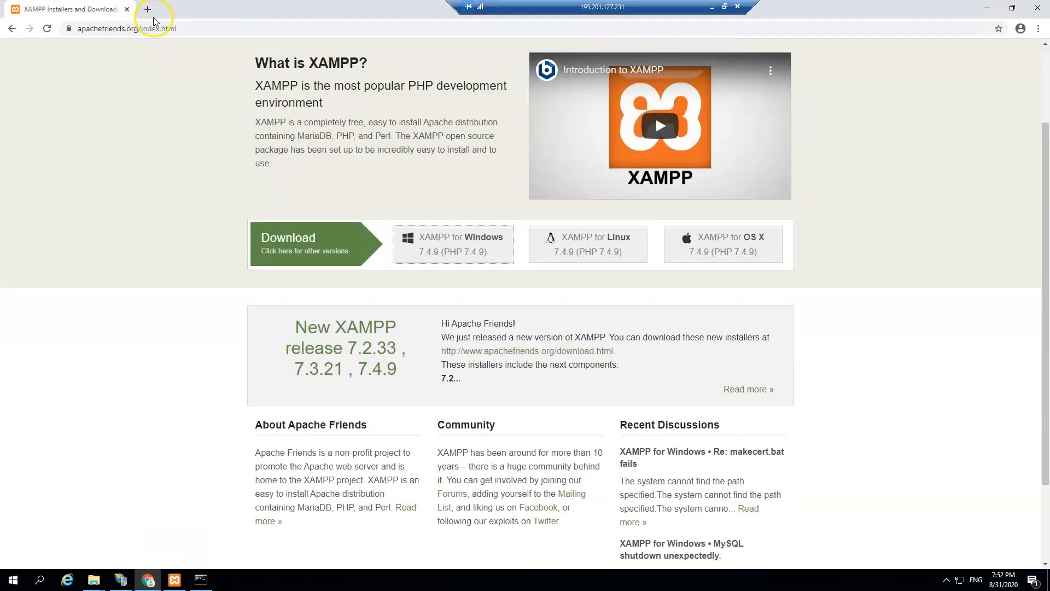
pyautogui.click(148, 11)
pyautogui.click(127, 10)
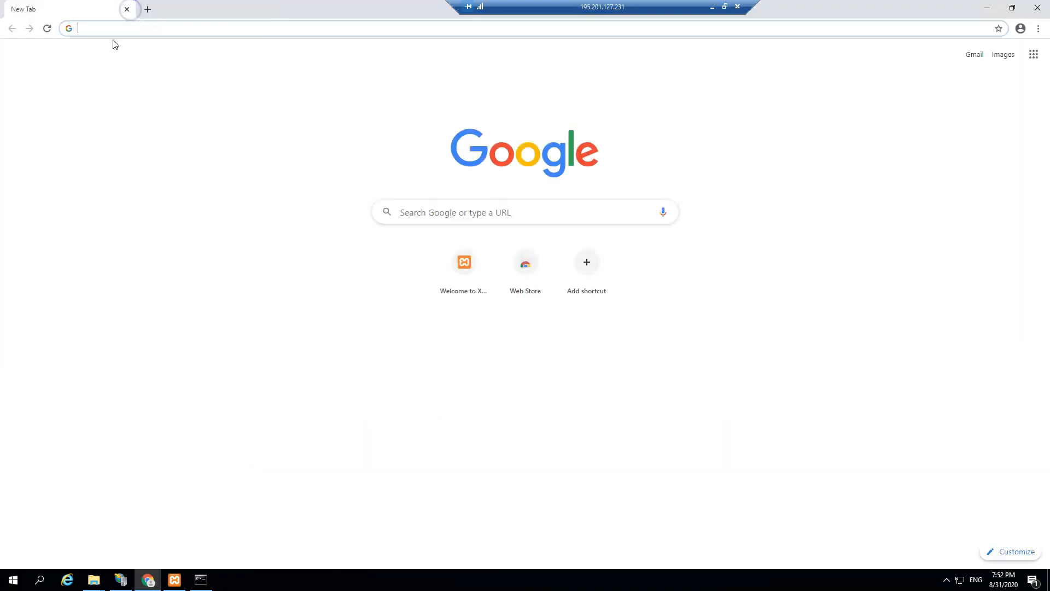
pyautogui.click(120, 579)
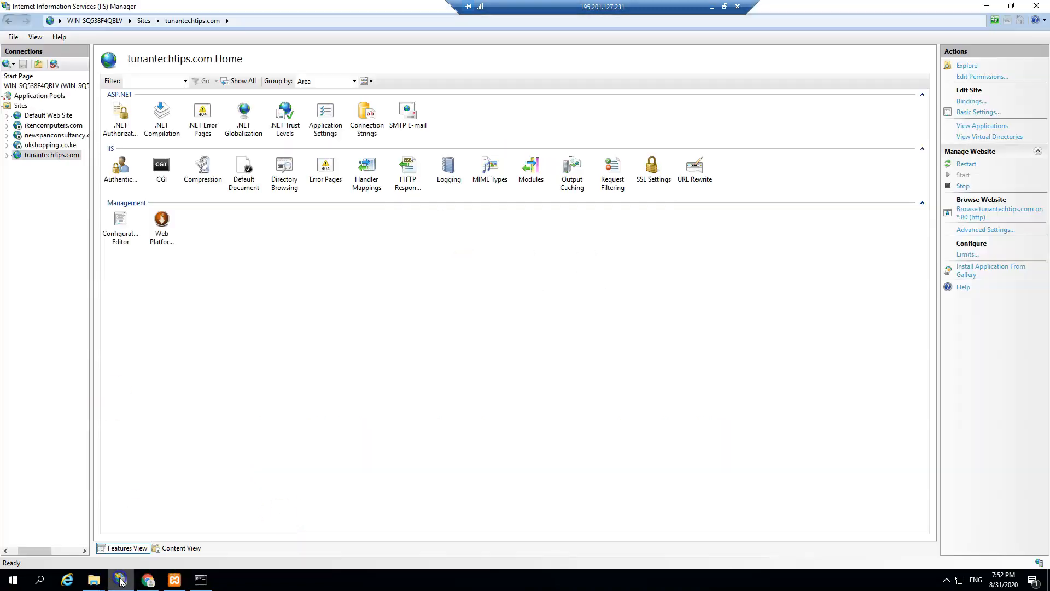
# Step: Load tunantechtips.com/install in the browser and close the leftover blank tab
pyautogui.click(963, 211)
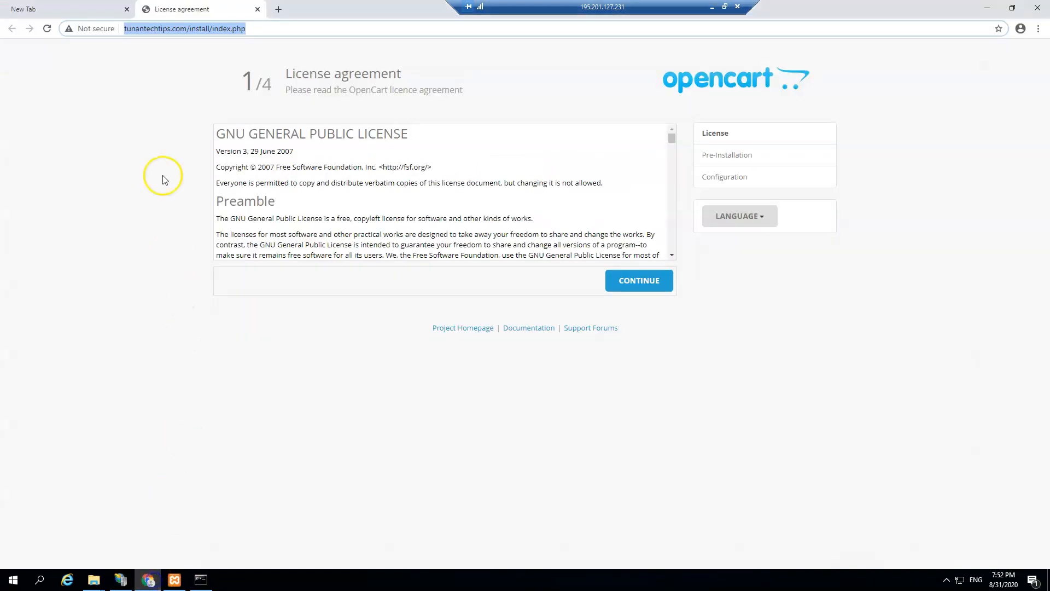
pyautogui.click(115, 81)
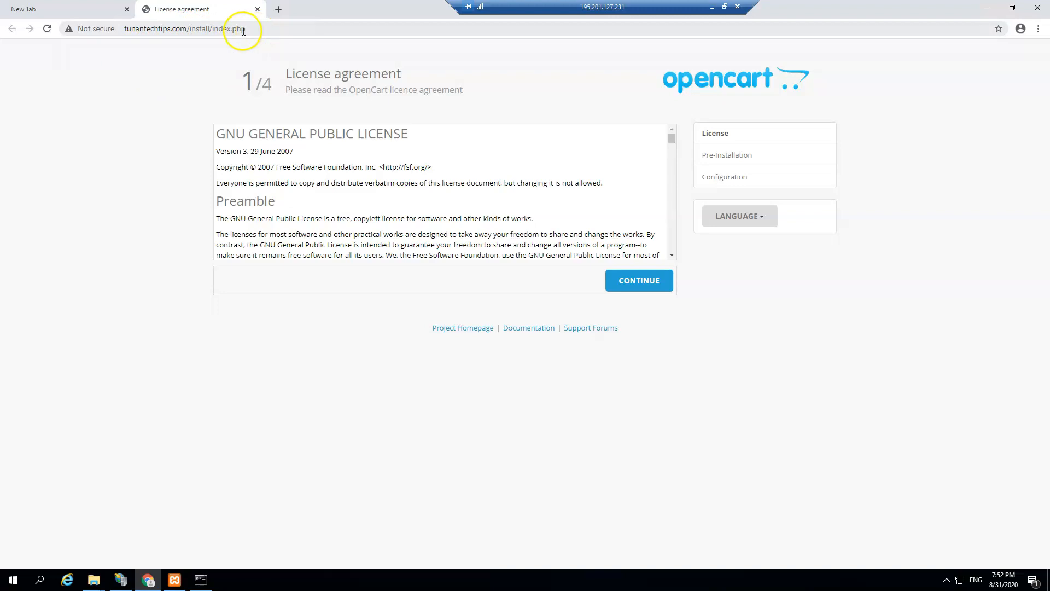
pyautogui.moveTo(248, 28); pyautogui.dragTo(224, 32)
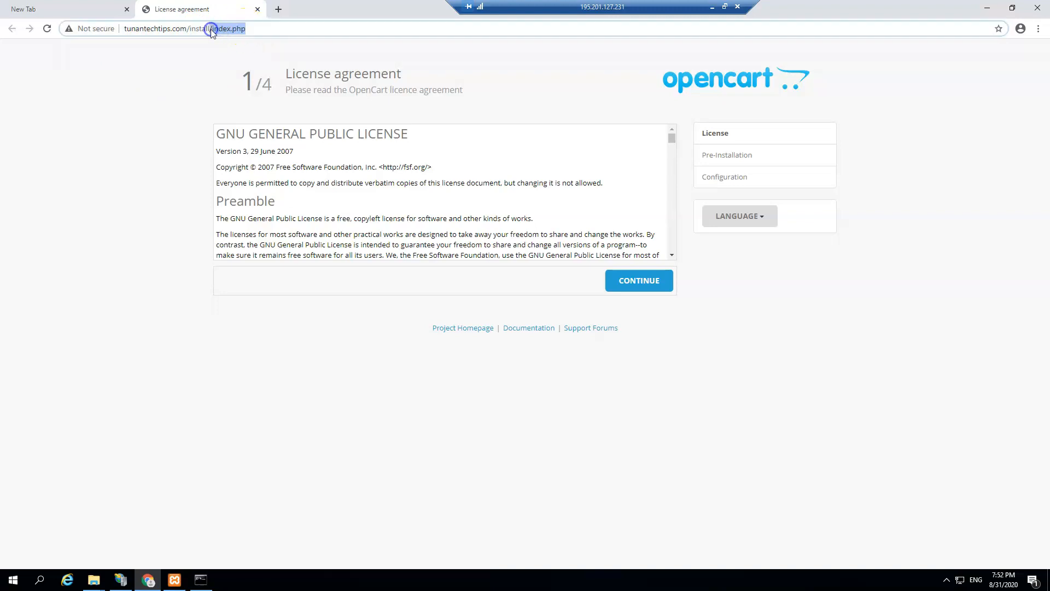
pyautogui.press('BackSpace')
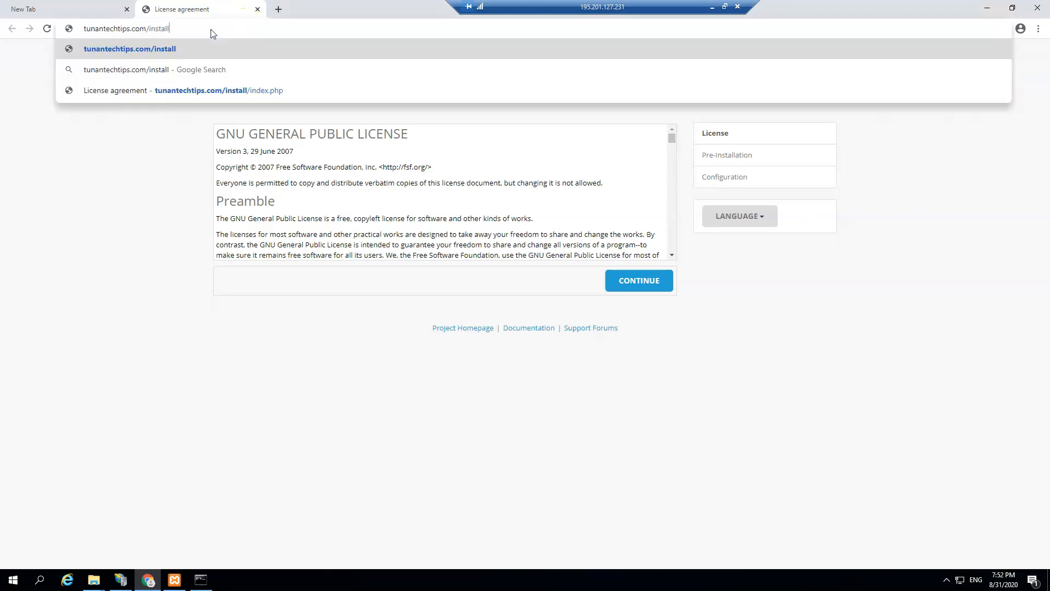
pyautogui.press('Return')
pyautogui.click(236, 86)
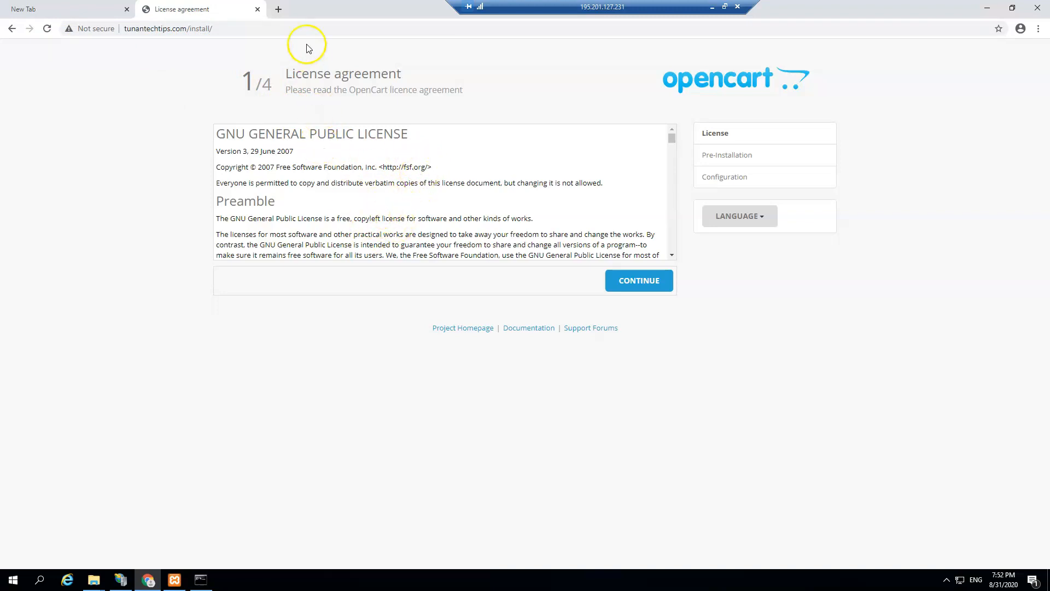
pyautogui.click(127, 9)
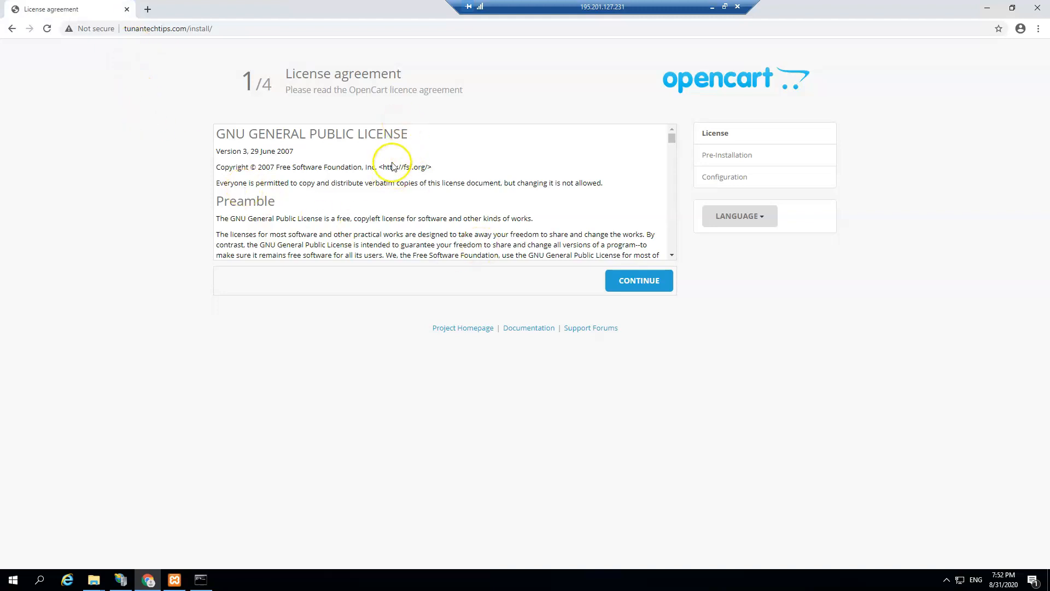
# Step: Accept the OpenCart license and review the Pre-Installation check results
pyautogui.scroll(-2, 391, 175)
pyautogui.scroll(-10, 392, 175)
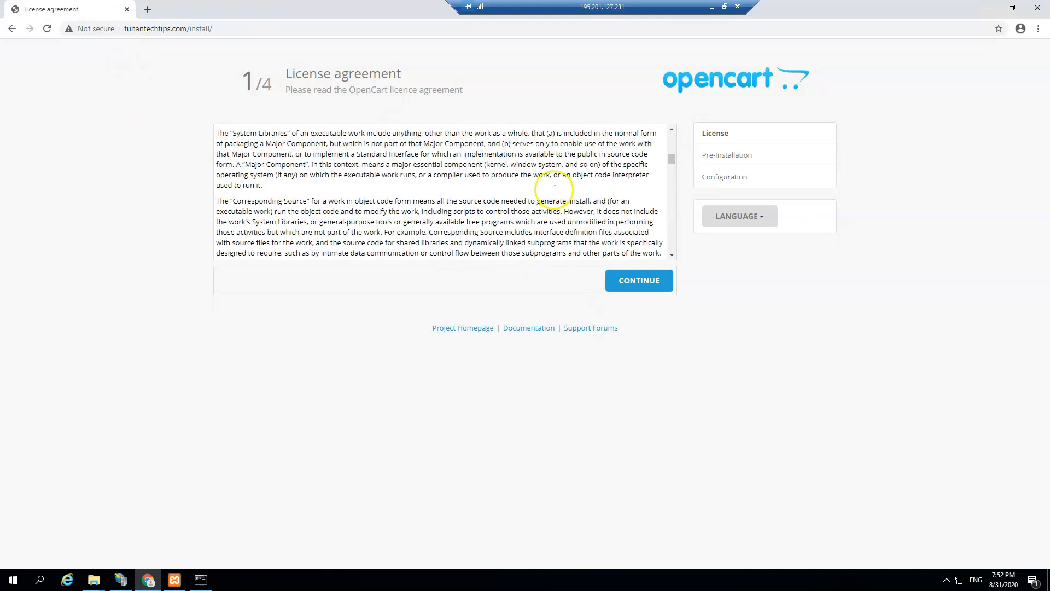
pyautogui.click(617, 279)
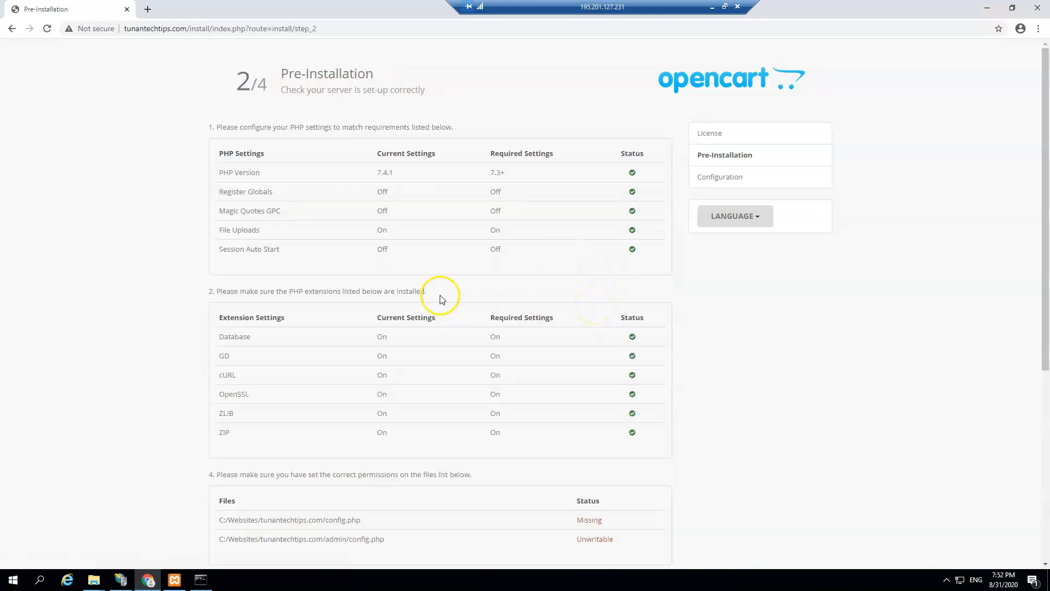
pyautogui.scroll(-1, 424, 277)
pyautogui.scroll(1, 563, 235)
pyautogui.scroll(-5, 597, 323)
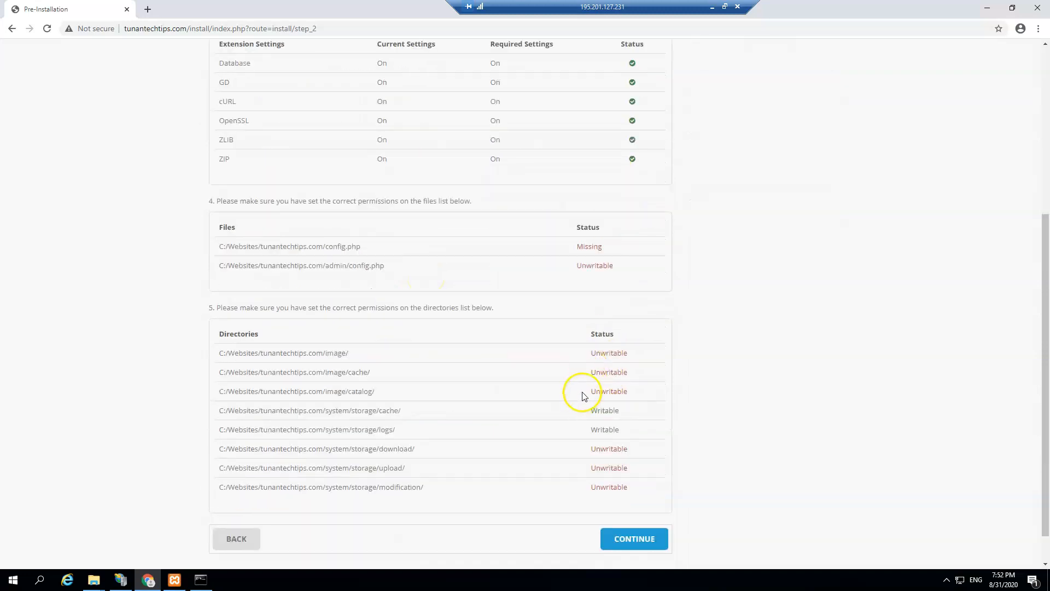
pyautogui.scroll(5, 605, 223)
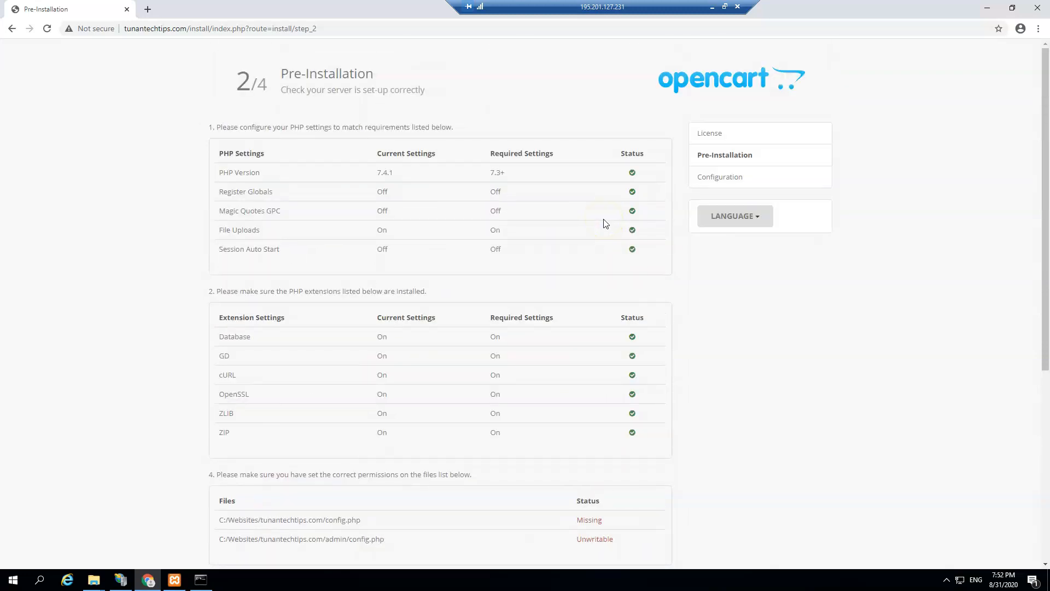
pyautogui.scroll(-2, 605, 223)
pyautogui.scroll(2, 539, 238)
pyautogui.scroll(-1, 402, 333)
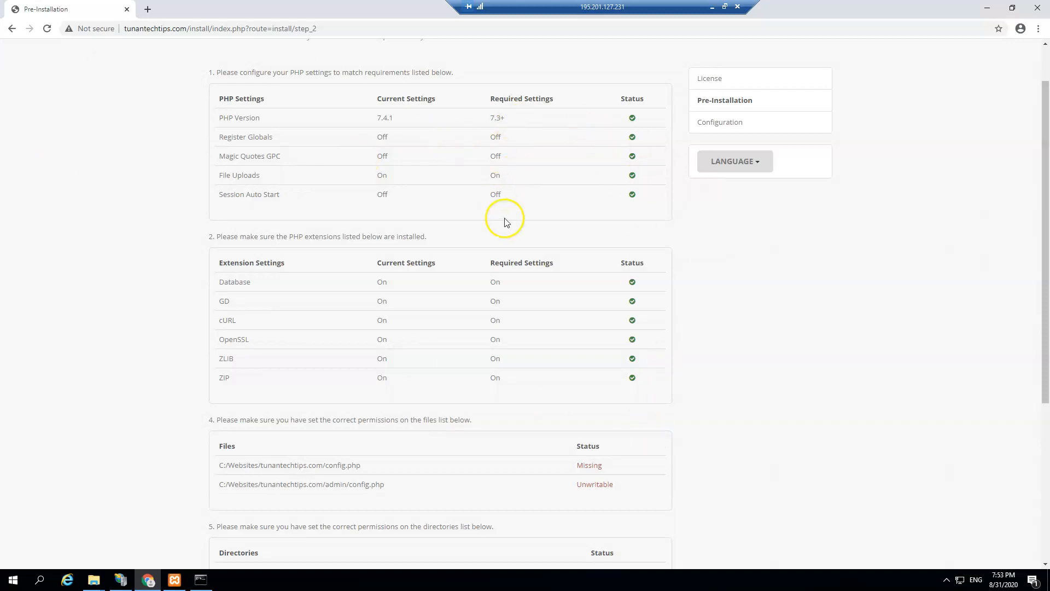
pyautogui.scroll(-5, 504, 220)
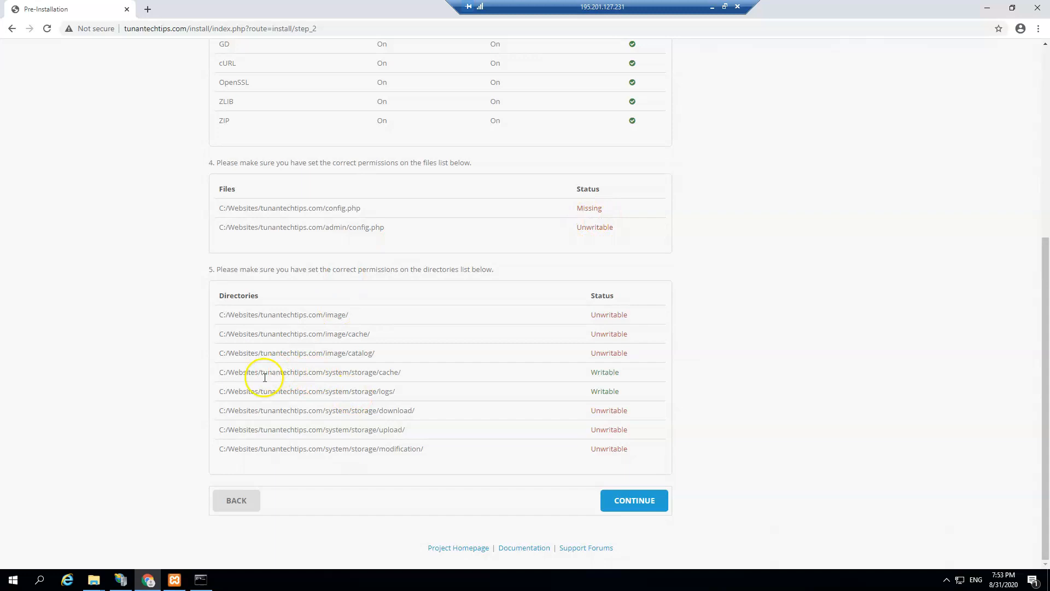
# Step: Rename config-dist.php to config.php in the tunantechtips.com site root folder
pyautogui.click(120, 579)
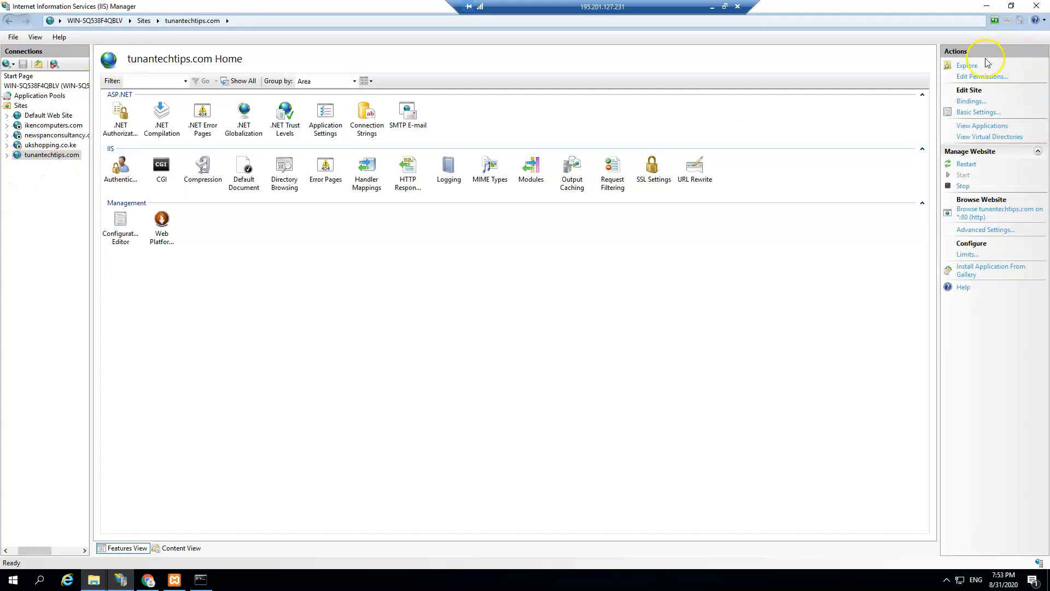
pyautogui.click(967, 66)
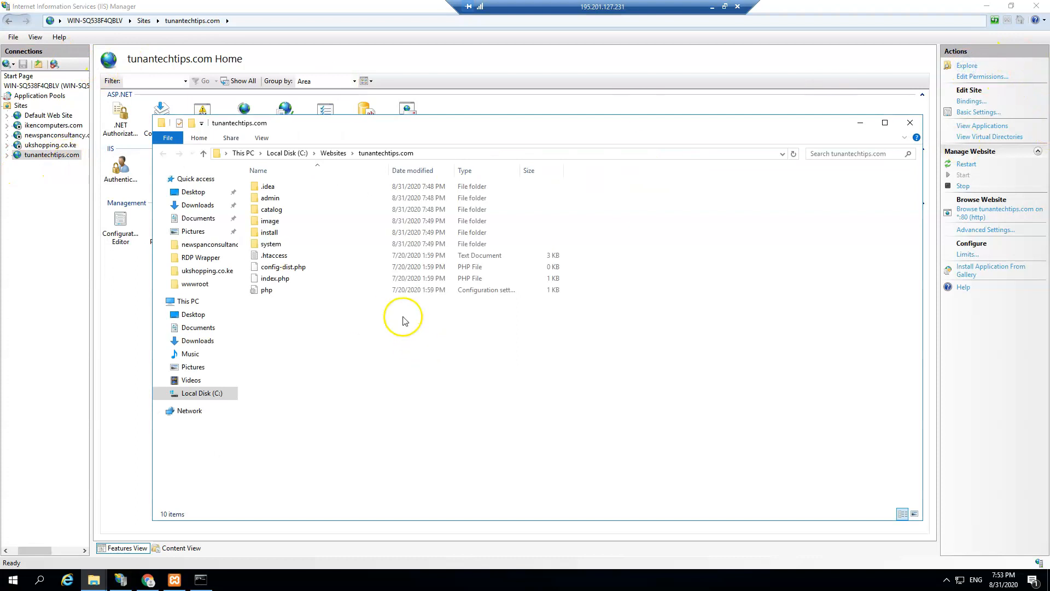
pyautogui.click(286, 268)
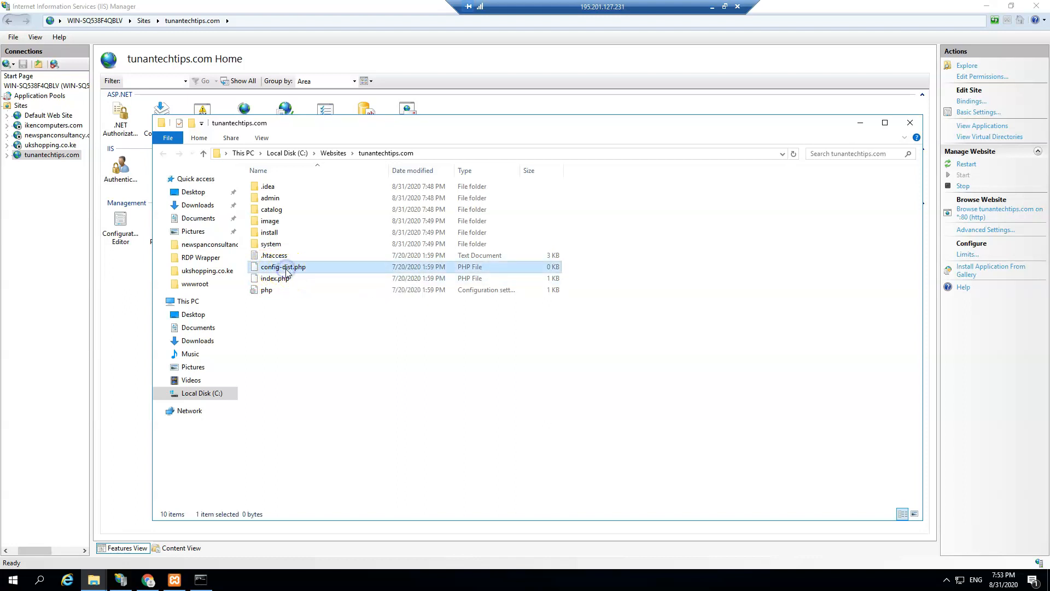
pyautogui.rightClick(286, 270)
pyautogui.click(330, 459)
pyautogui.click(296, 267)
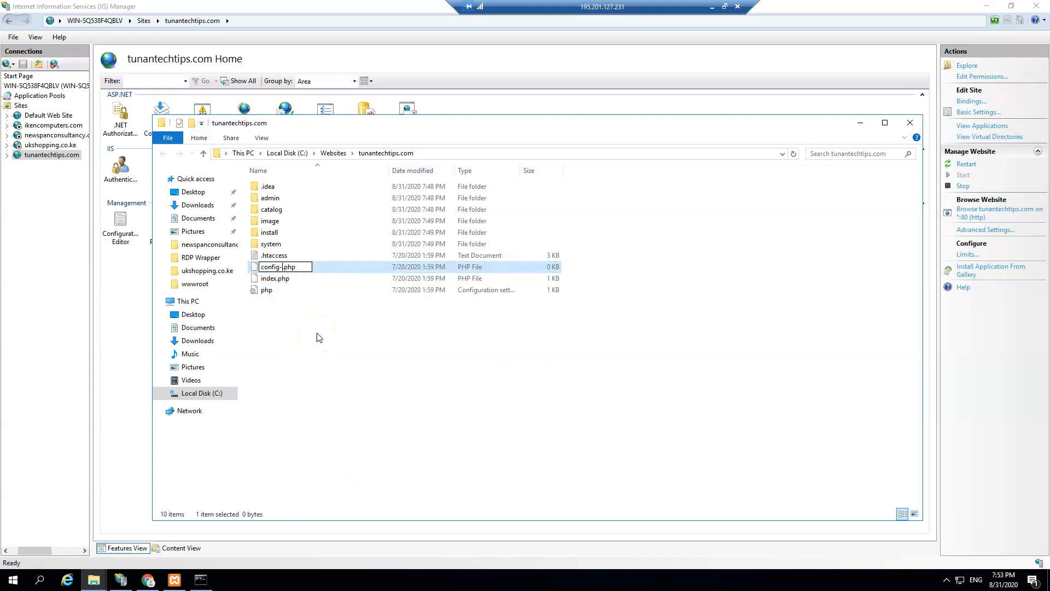
pyautogui.click(317, 352)
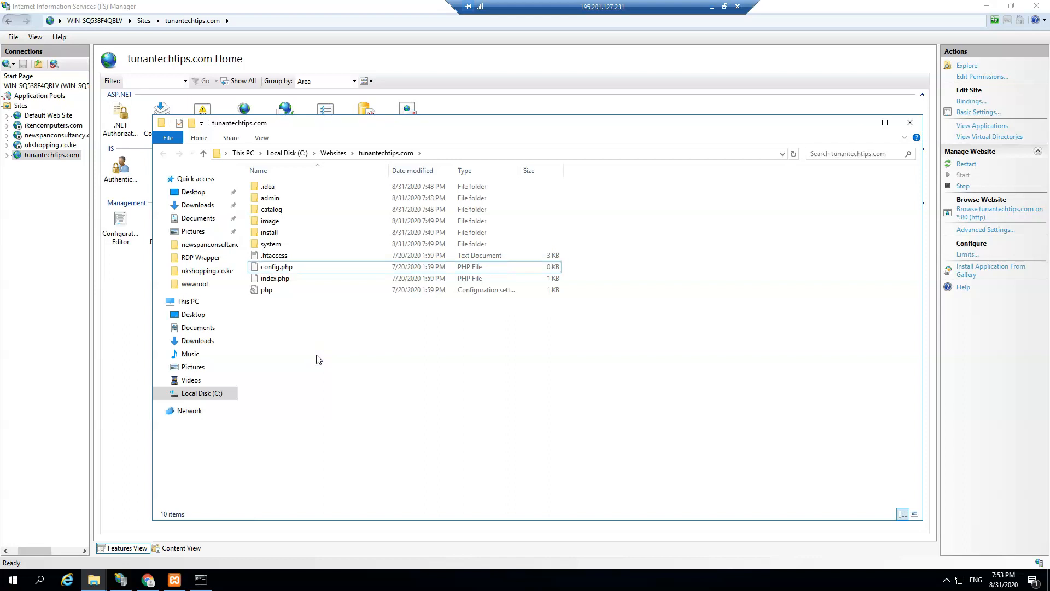
# Step: Rename the admin folder's config-dist.php to config.php and close the folder window
pyautogui.doubleClick(268, 198)
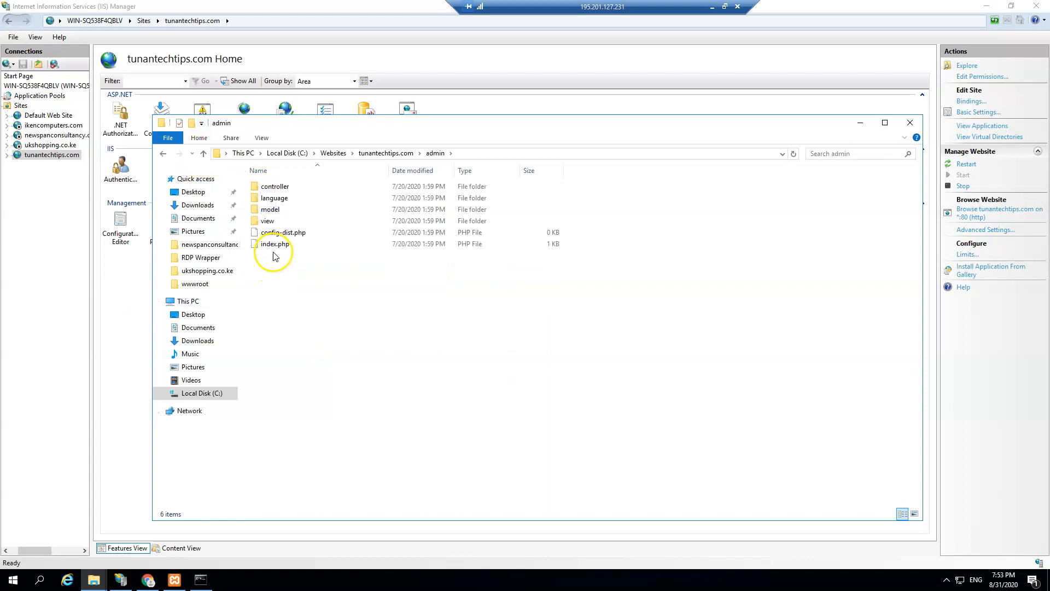
pyautogui.rightClick(276, 231)
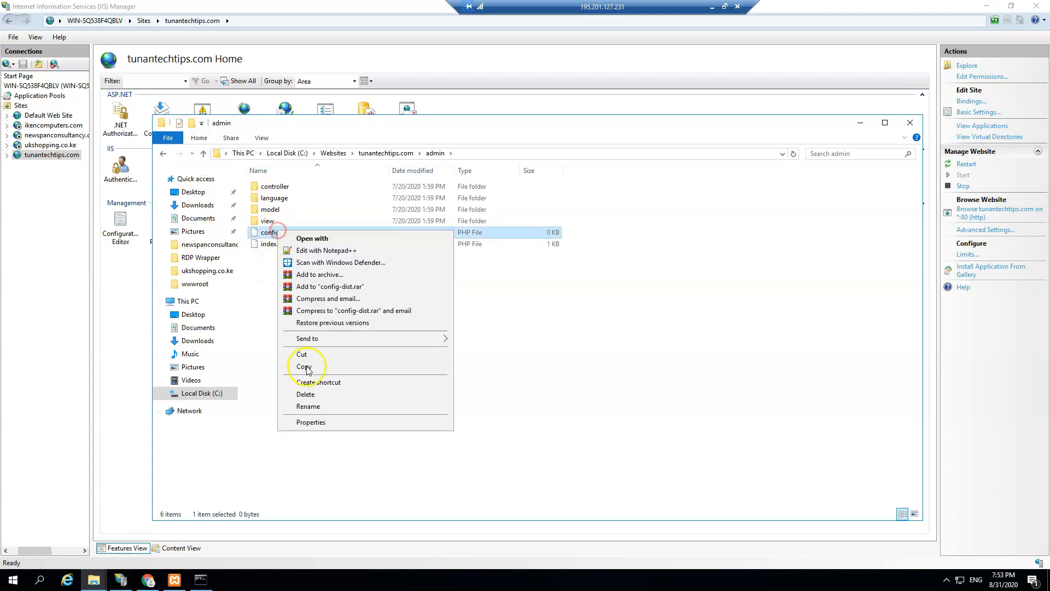
pyautogui.click(308, 406)
pyautogui.click(295, 232)
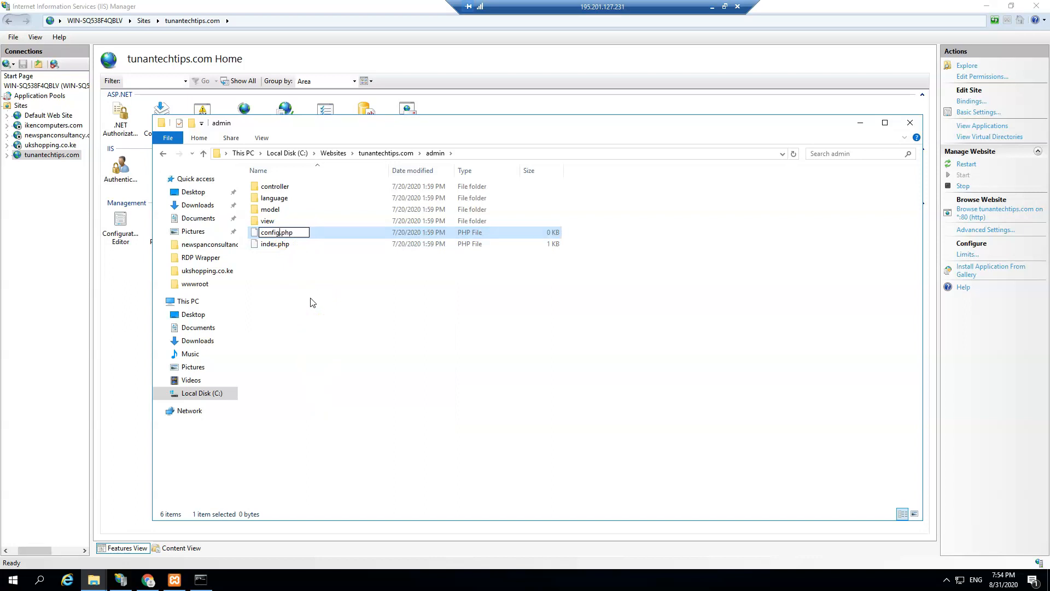
pyautogui.click(312, 303)
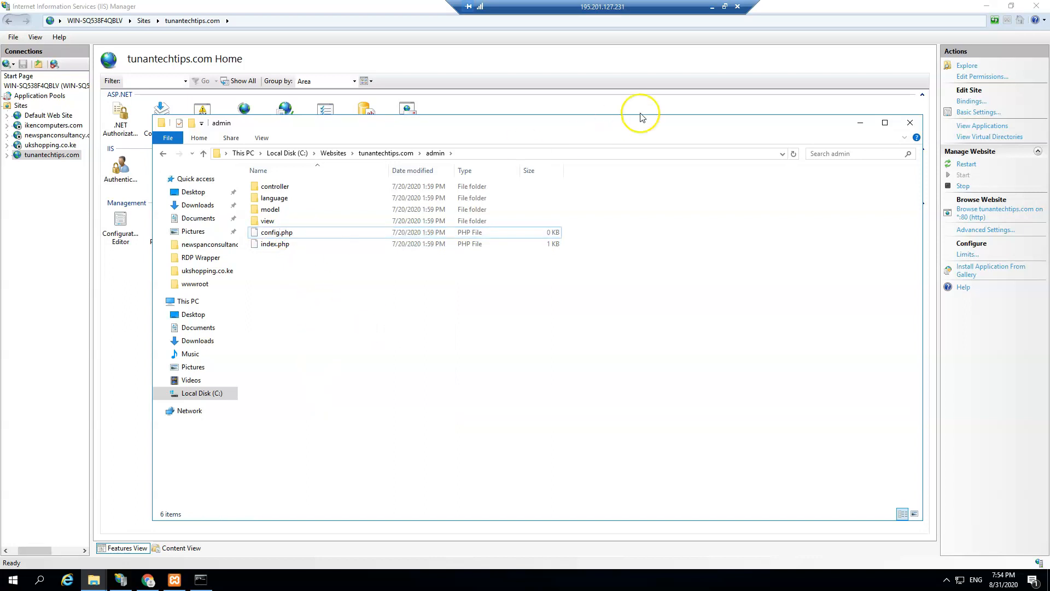
pyautogui.click(908, 123)
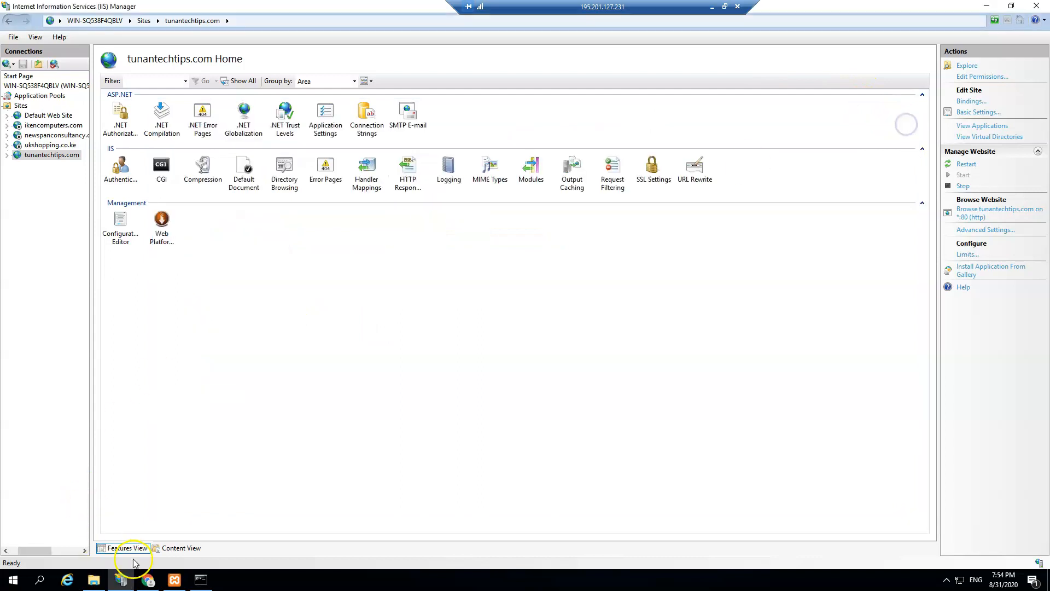
# Step: Return to the OpenCart Pre-Installation page in Chrome to recheck the config files
pyautogui.click(148, 580)
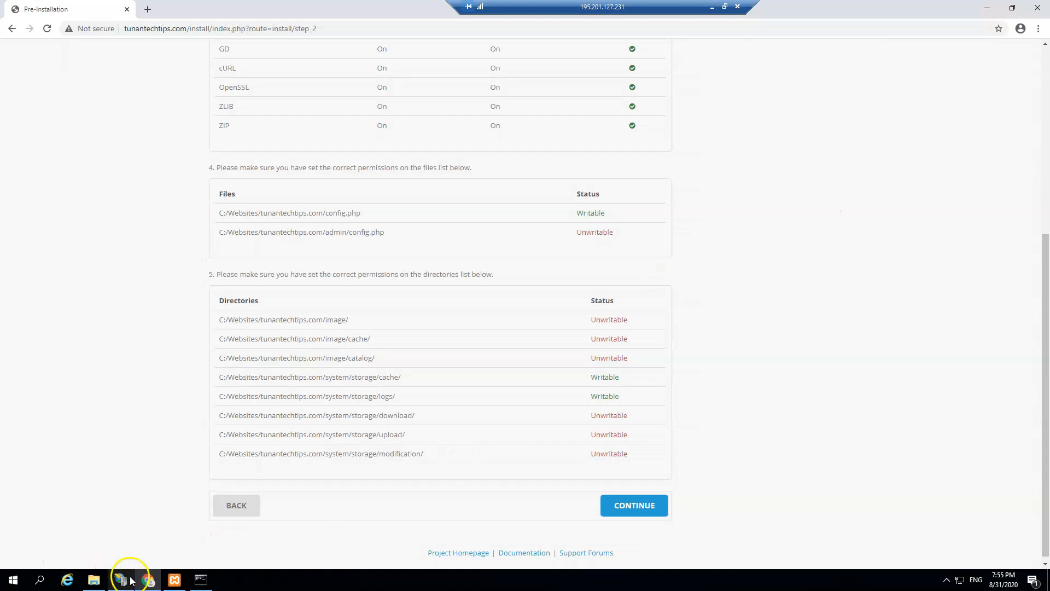
# Step: Close the upload folder window and open C:\Websites from the tunantechtips.com site in IIS Manager
pyautogui.click(94, 580)
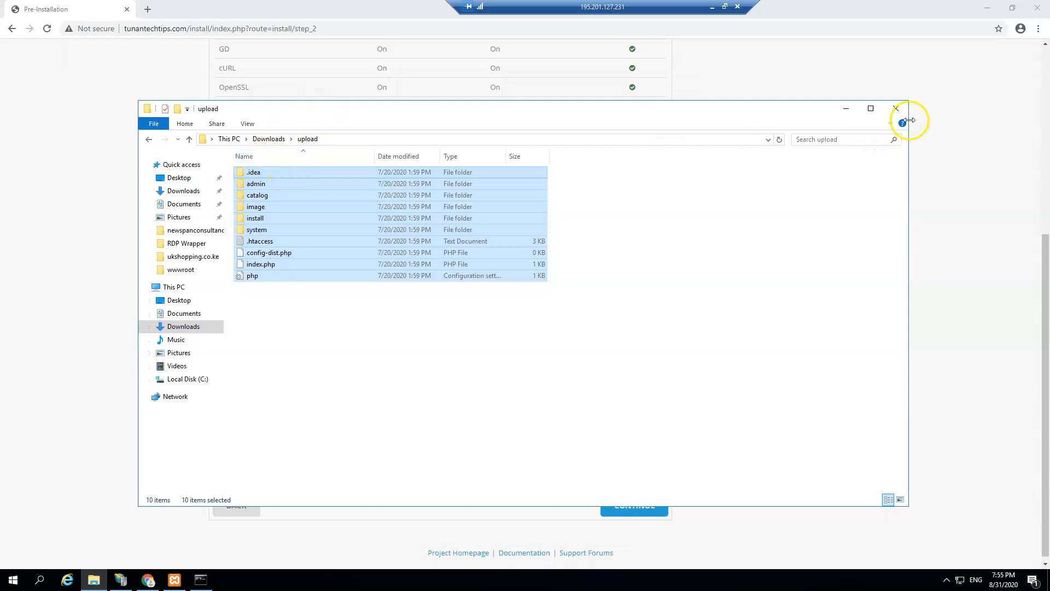
pyautogui.click(896, 109)
pyautogui.click(121, 580)
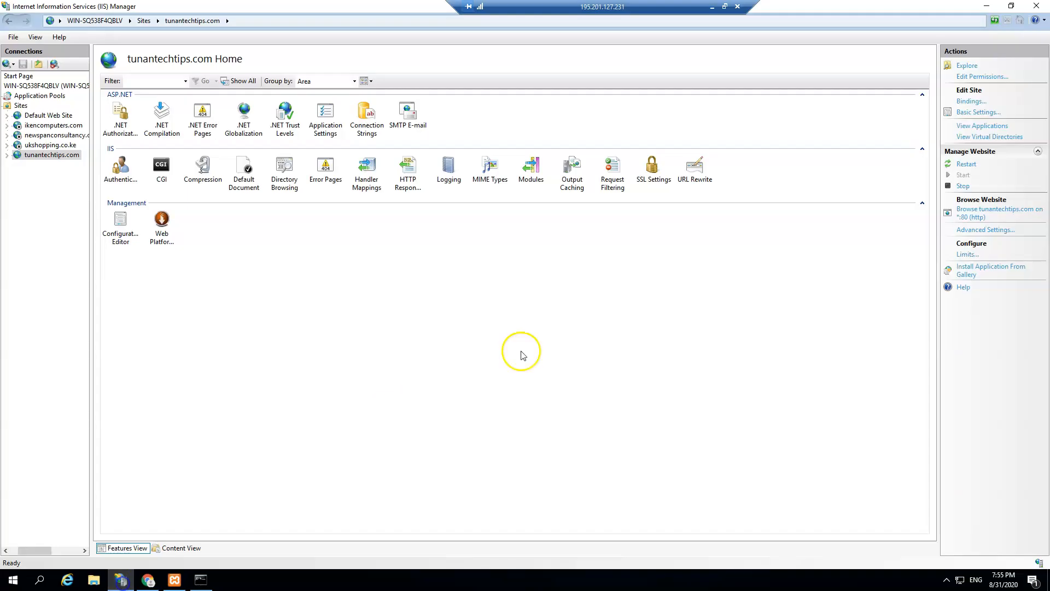
pyautogui.click(48, 155)
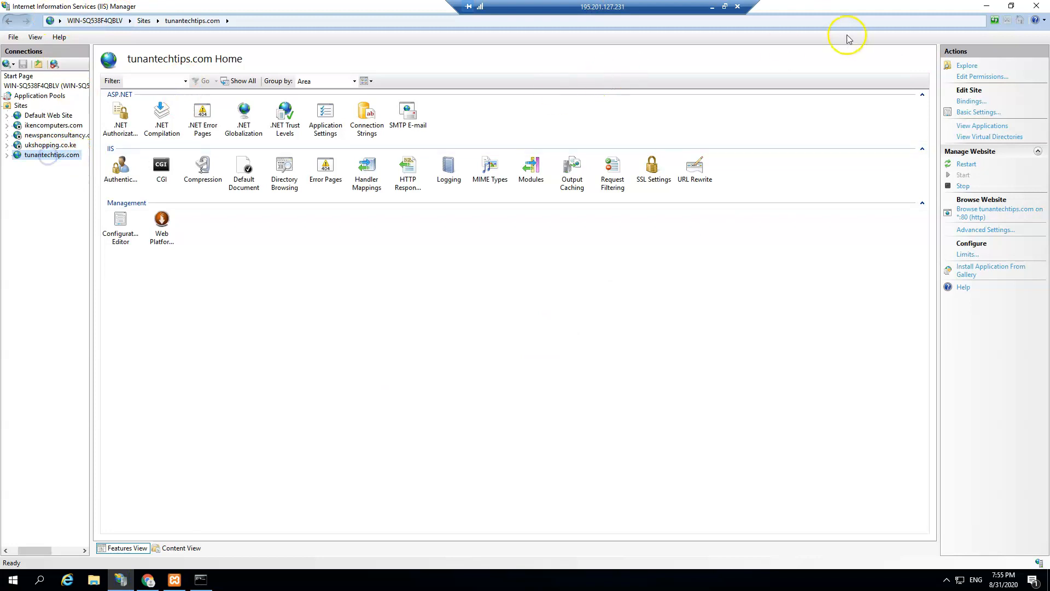
pyautogui.click(964, 67)
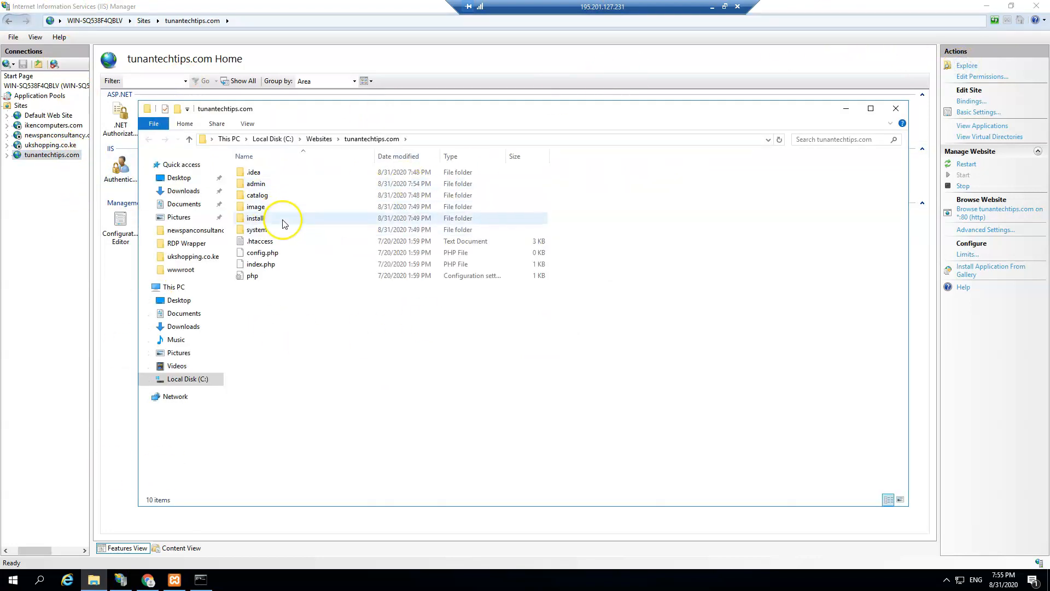
pyautogui.click(325, 140)
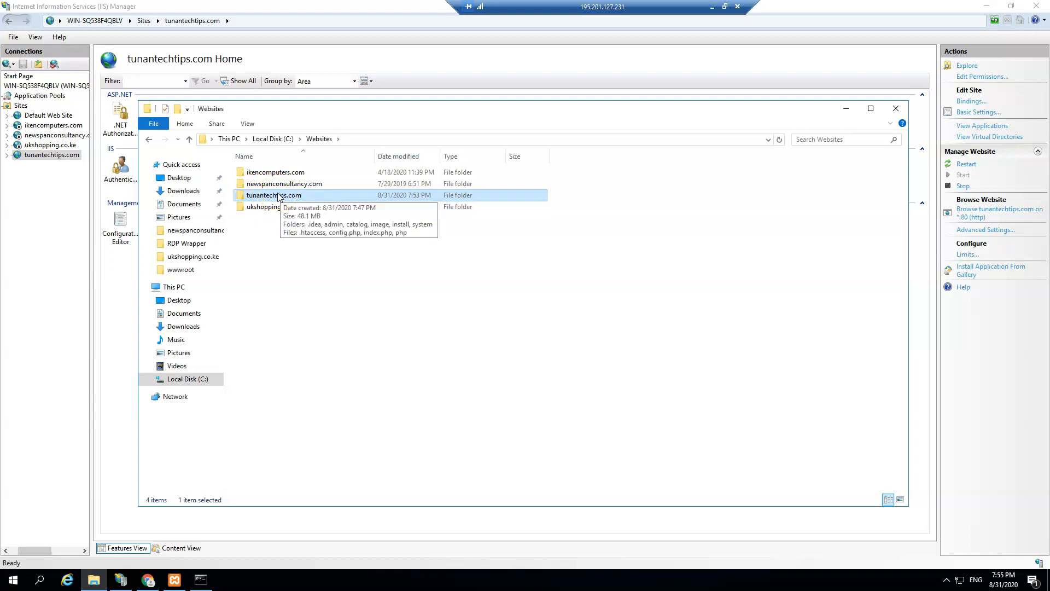
# Step: Add Everyone with Full control to the tunantechtips.com folder's security permissions and apply
pyautogui.rightClick(278, 195)
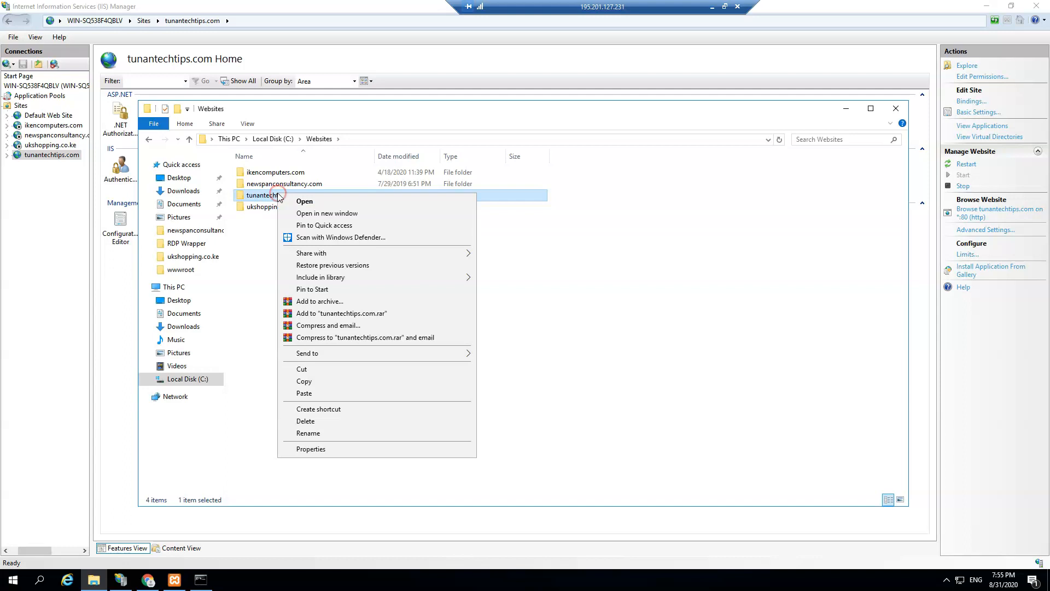
pyautogui.click(311, 449)
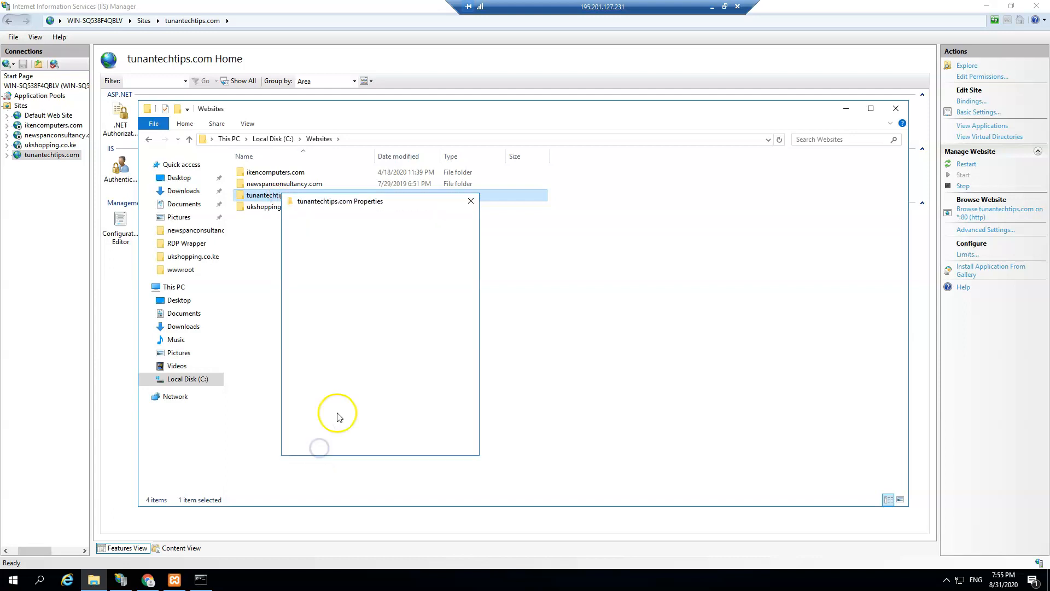
pyautogui.click(354, 220)
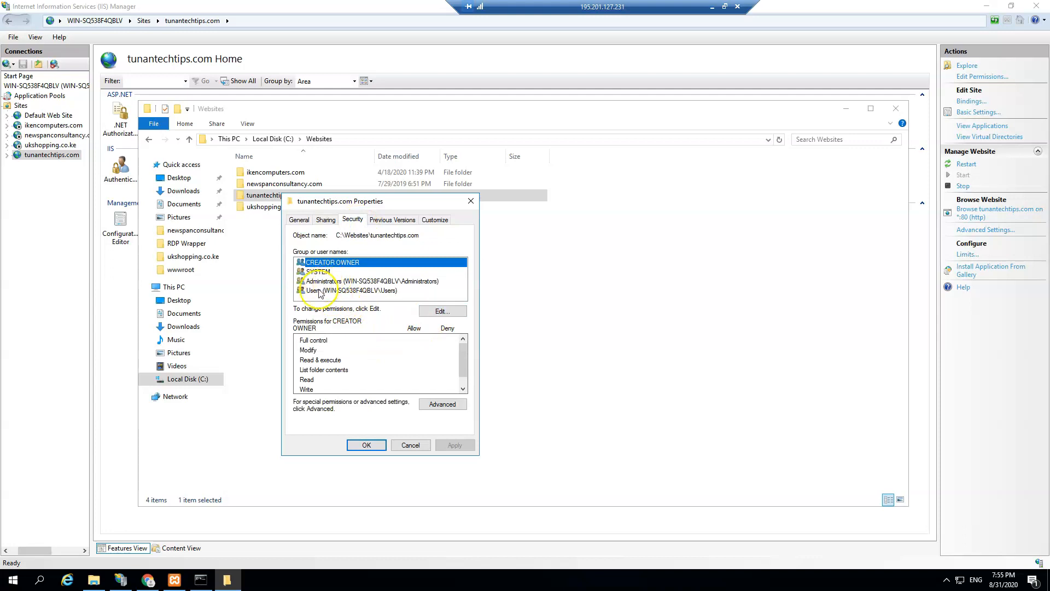
pyautogui.click(439, 312)
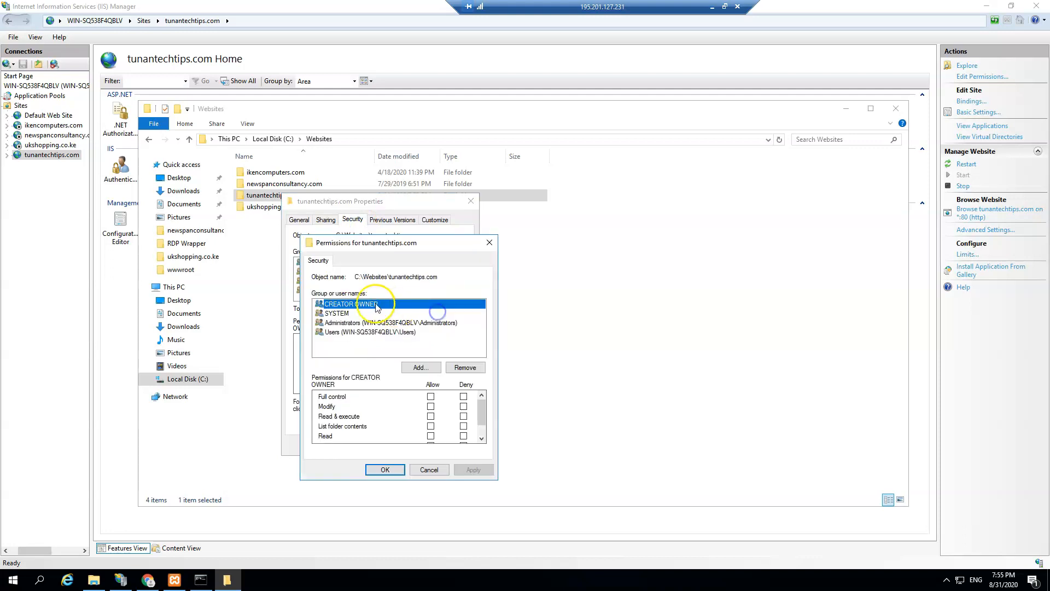
pyautogui.click(413, 367)
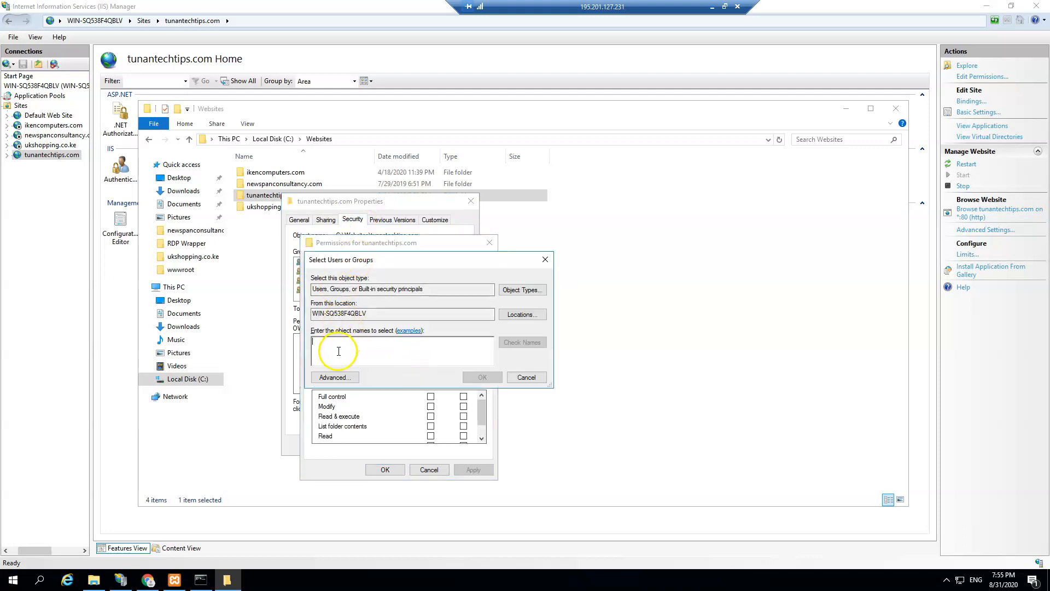
pyautogui.write('everyone')
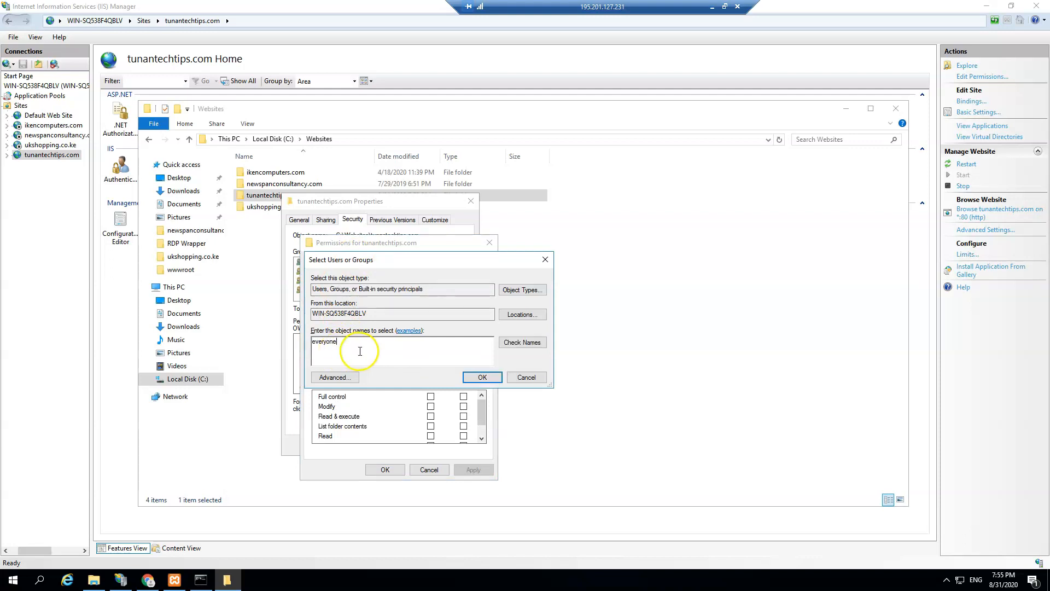
pyautogui.click(523, 342)
pyautogui.click(482, 377)
pyautogui.click(421, 368)
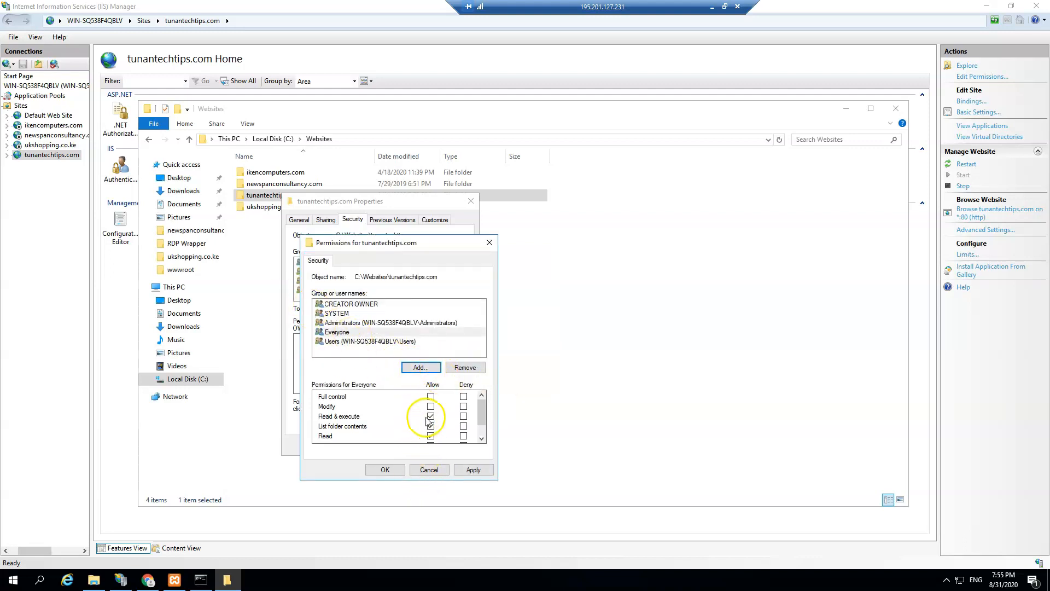
pyautogui.click(349, 334)
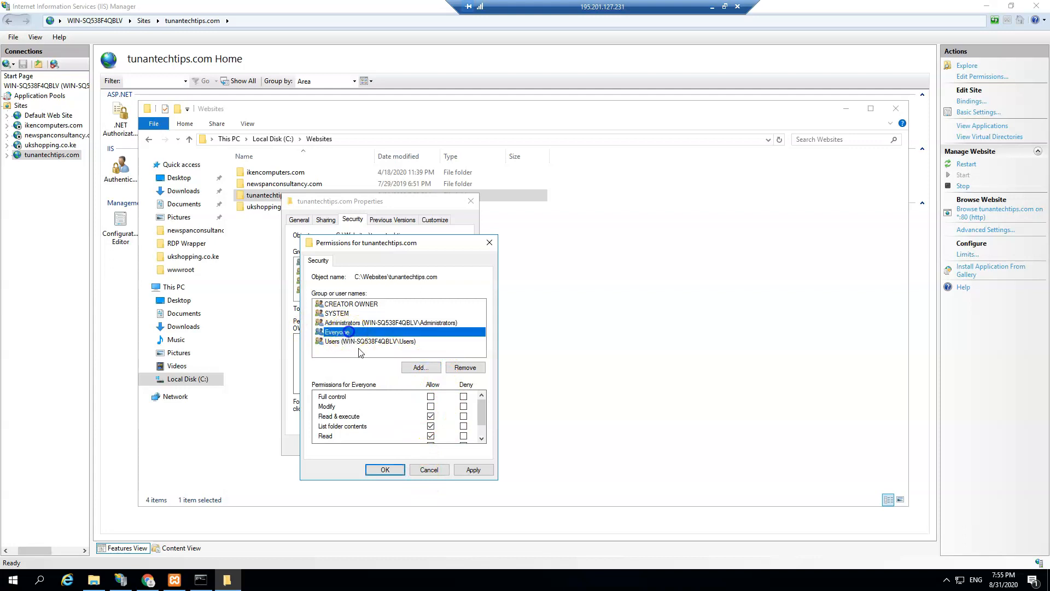
pyautogui.click(430, 396)
pyautogui.click(471, 470)
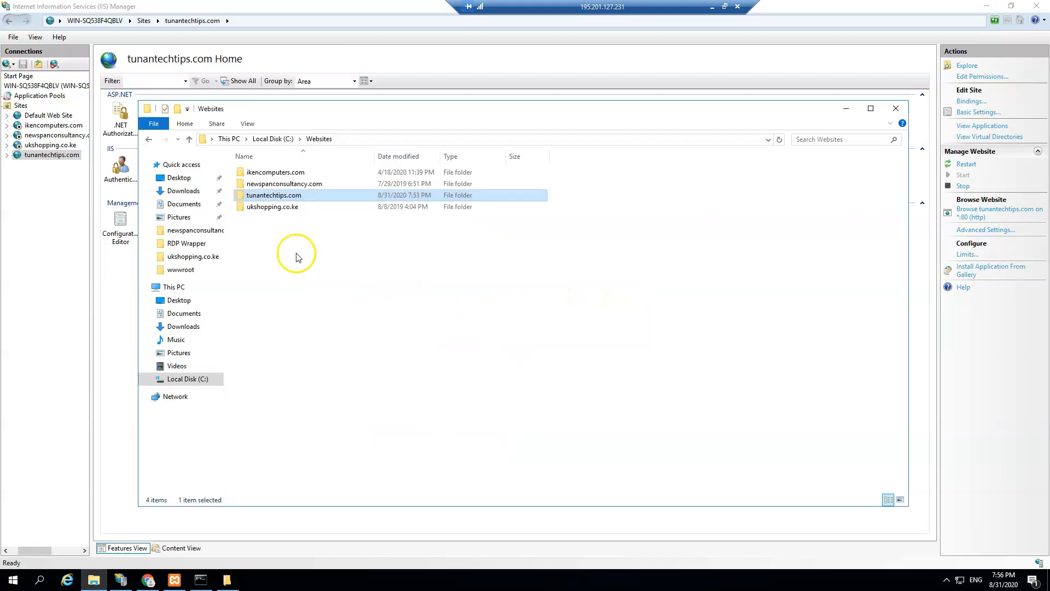
# Step: Close the permission dialogs and Explorer window, returning to the Pre-Installation page
pyautogui.click(341, 255)
pyautogui.click(896, 108)
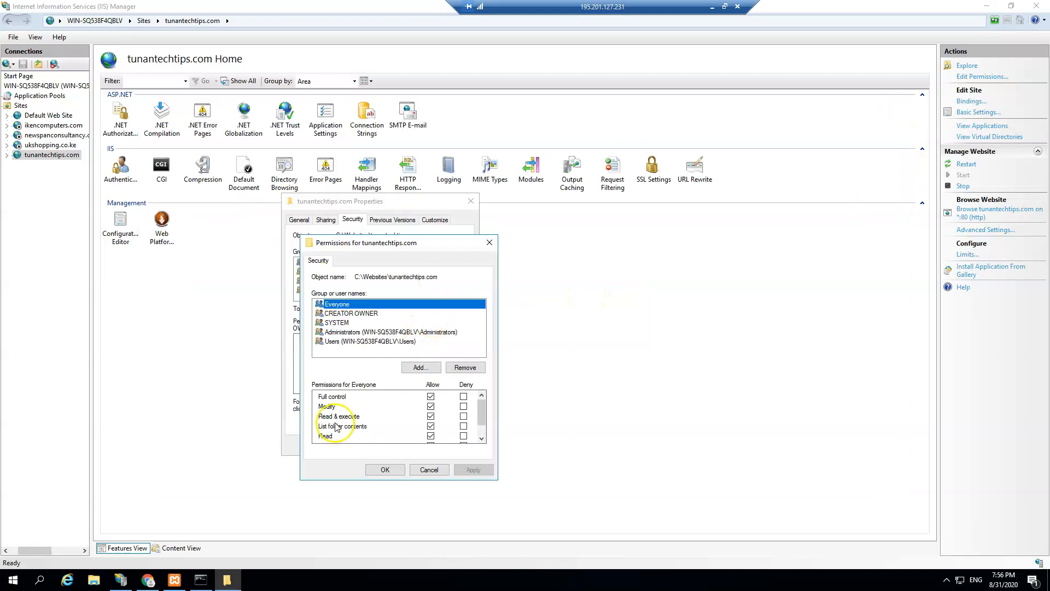
pyautogui.click(489, 242)
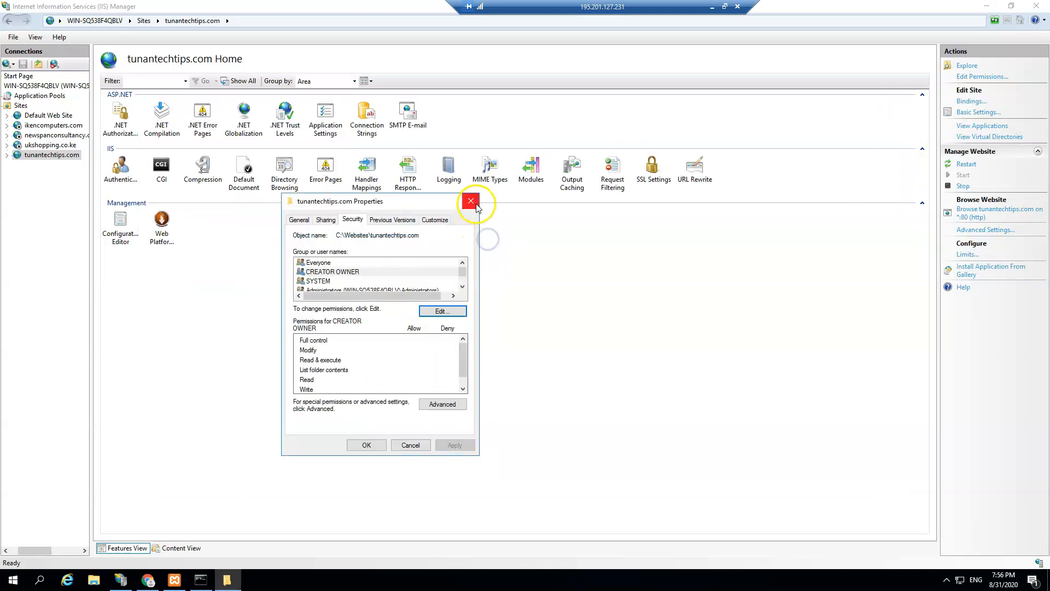
pyautogui.click(471, 201)
pyautogui.click(149, 579)
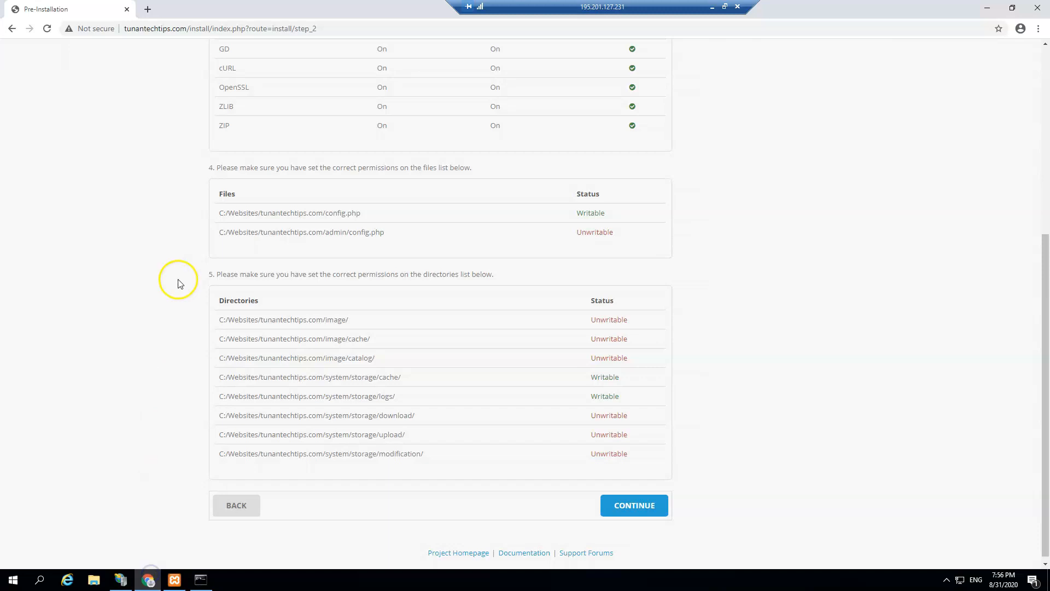
# Step: Reload the Pre-Installation page to recheck permissions, then continue to the Configuration step
pyautogui.click(46, 28)
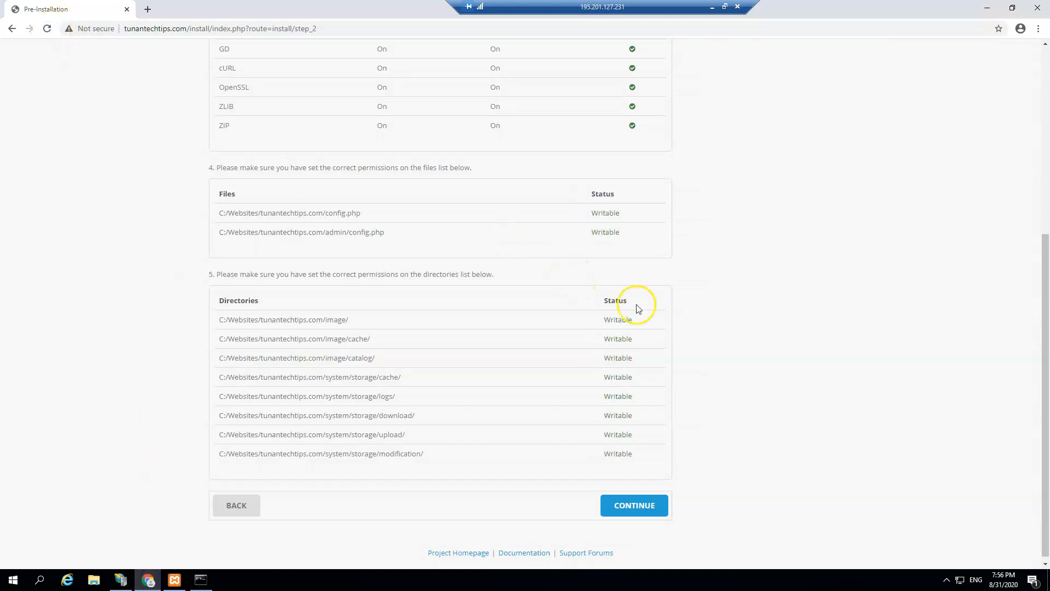
pyautogui.scroll(6, 587, 311)
pyautogui.scroll(-6, 590, 312)
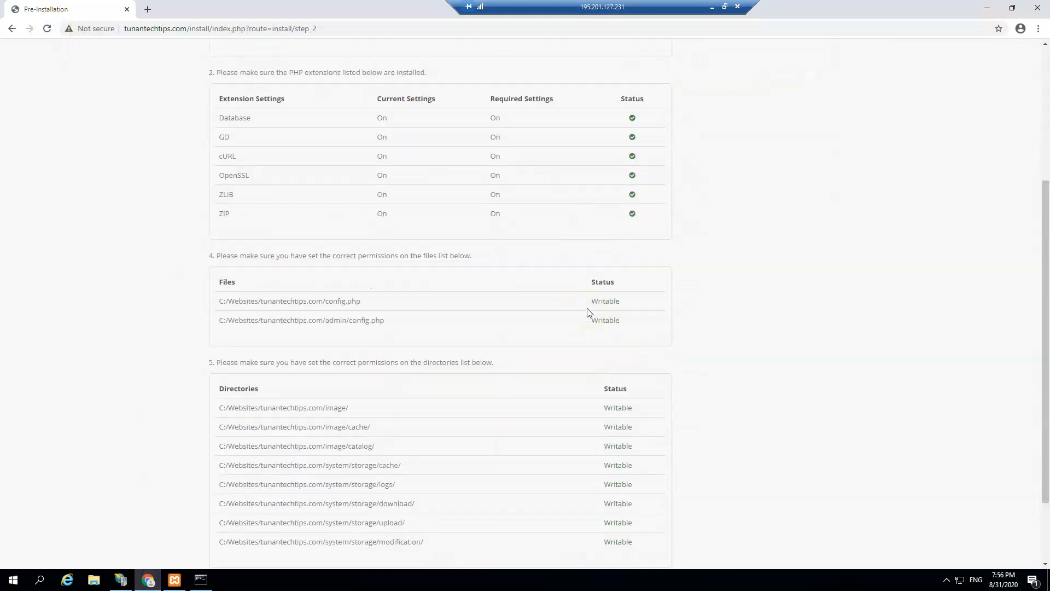
pyautogui.click(632, 499)
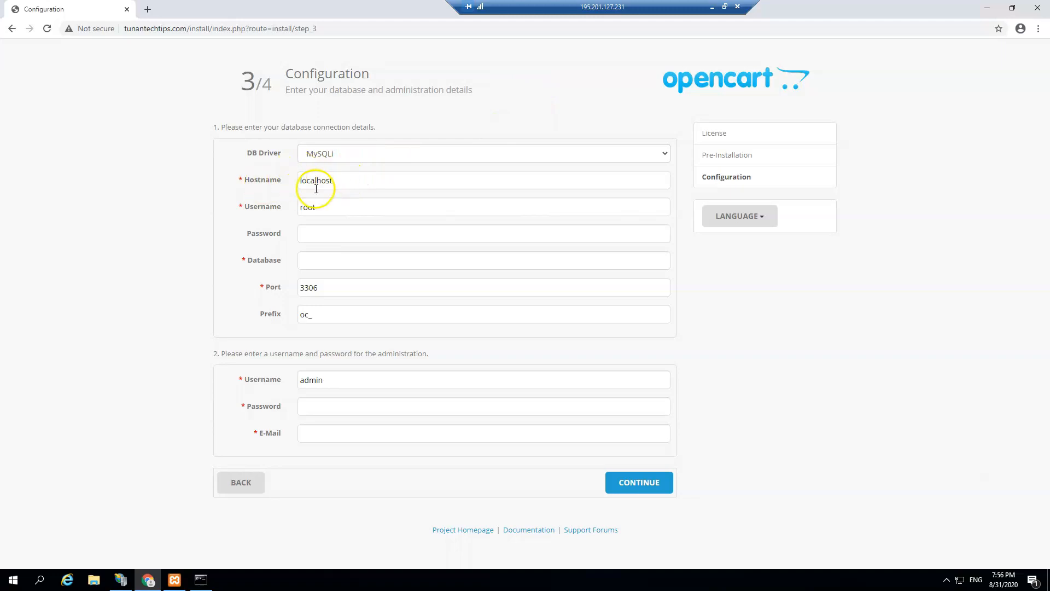
# Step: Enter the database username, password and database name tshop
pyautogui.click(318, 208)
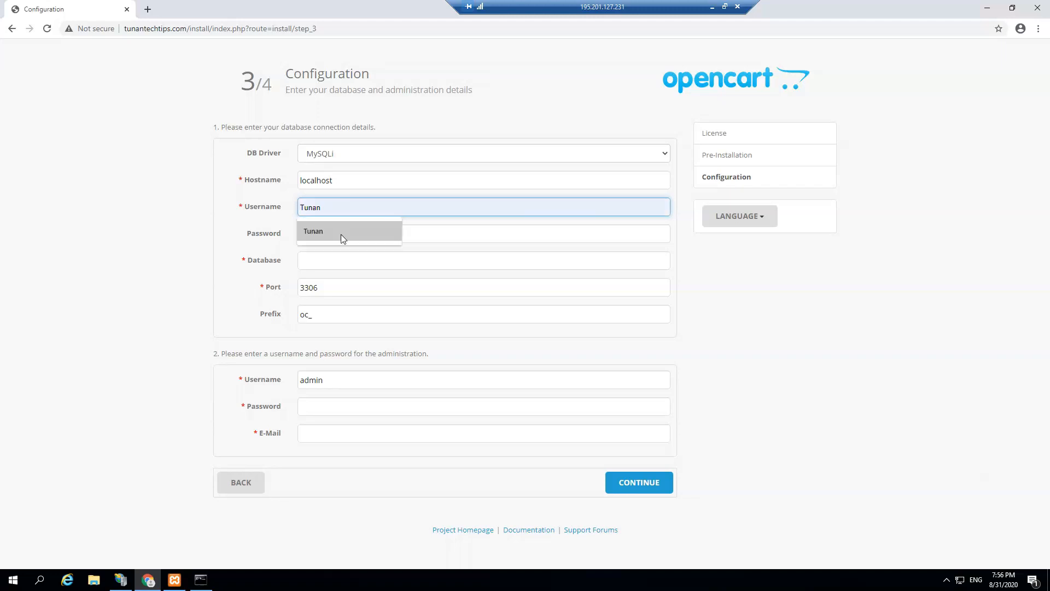
pyautogui.click(330, 208)
pyautogui.write('tshopadmin')
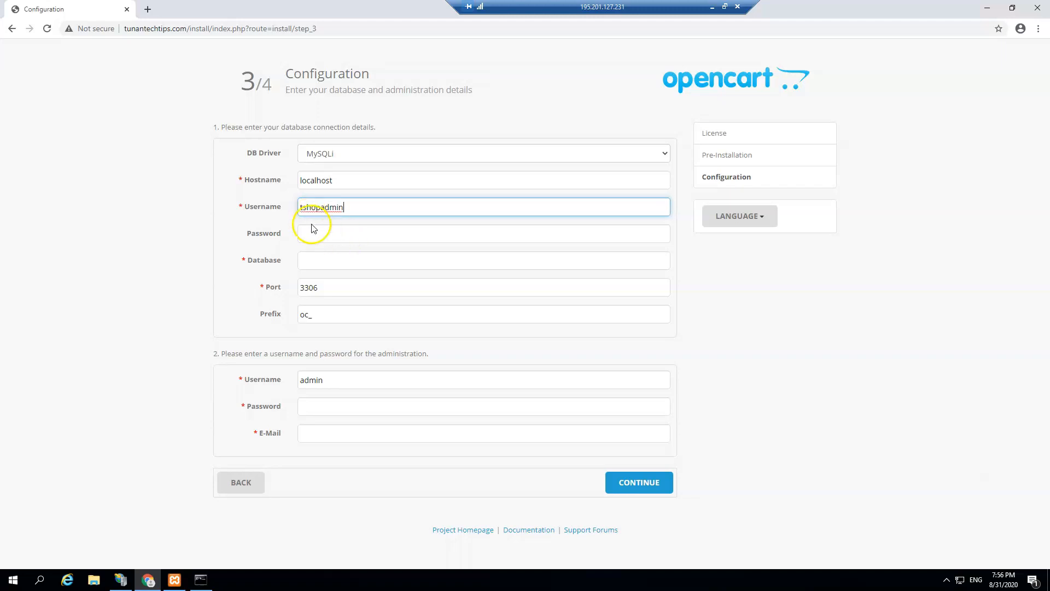
pyautogui.click(314, 237)
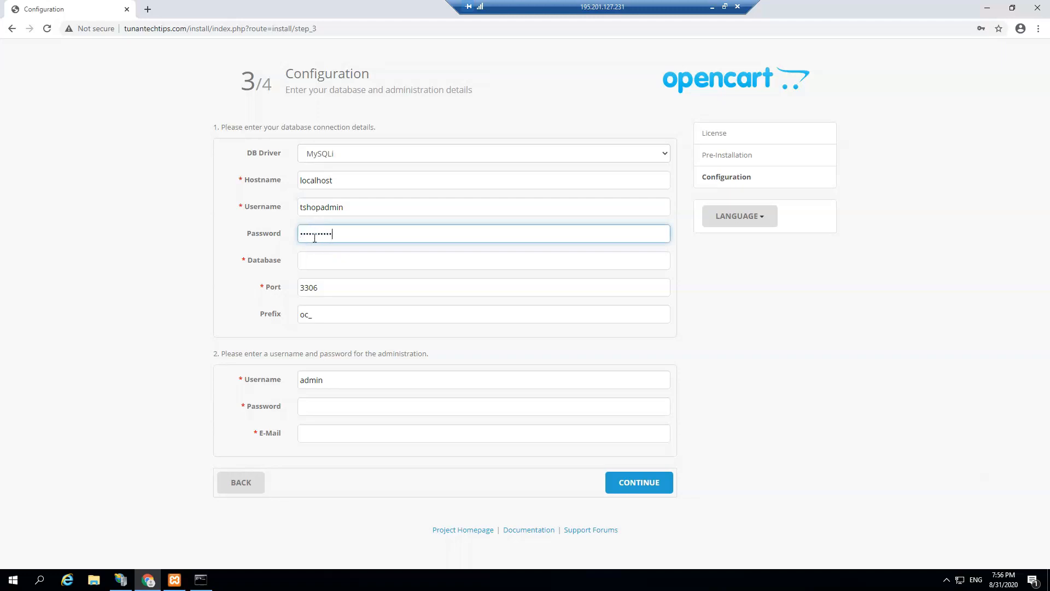
pyautogui.click(309, 260)
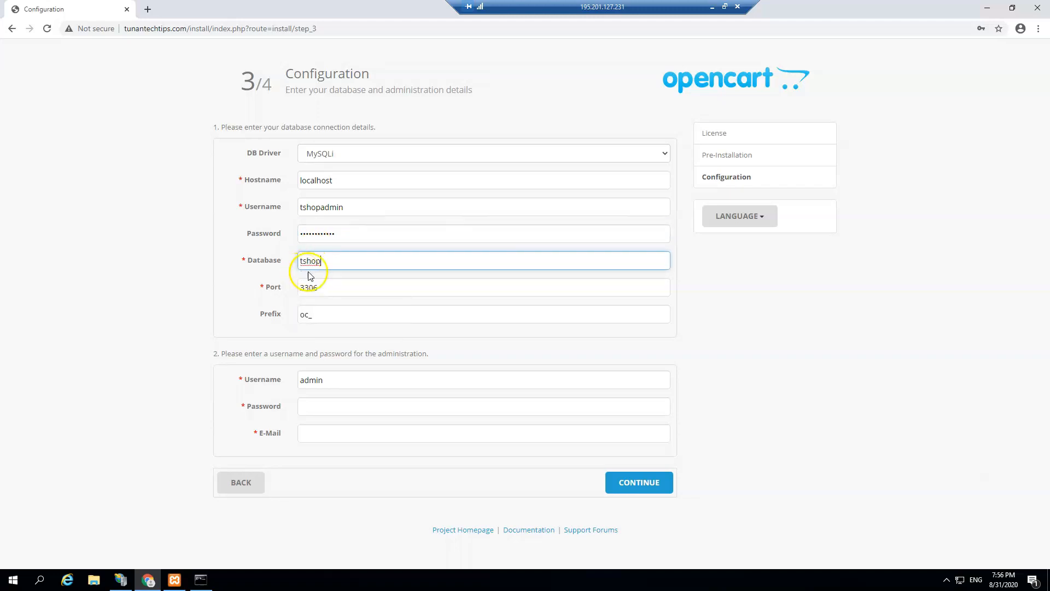
pyautogui.click(716, 309)
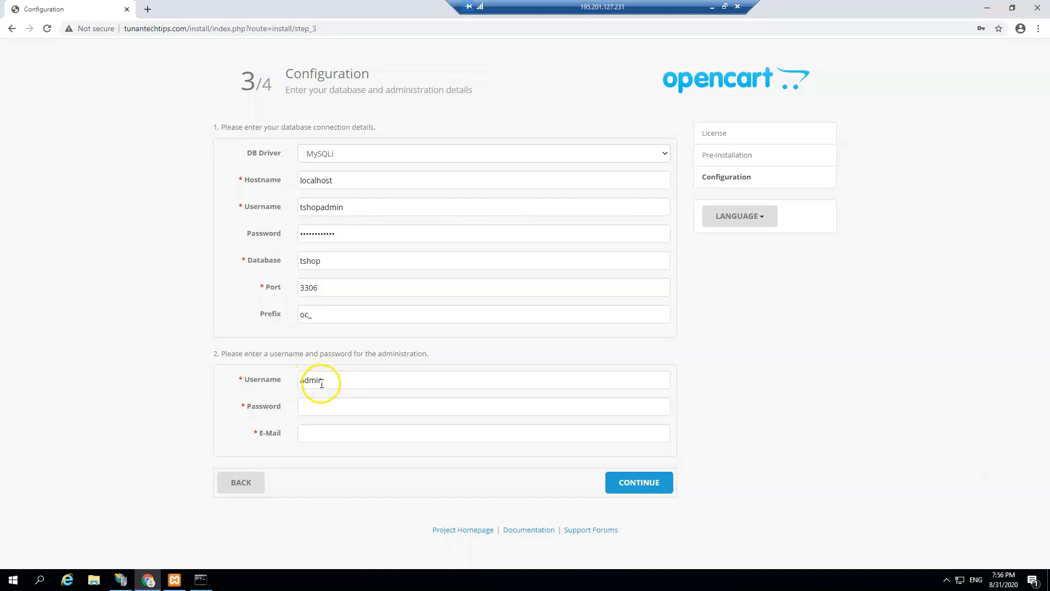
# Step: Fill the admin password and e-mail from saved entries, then submit to run the installation
pyautogui.click(332, 410)
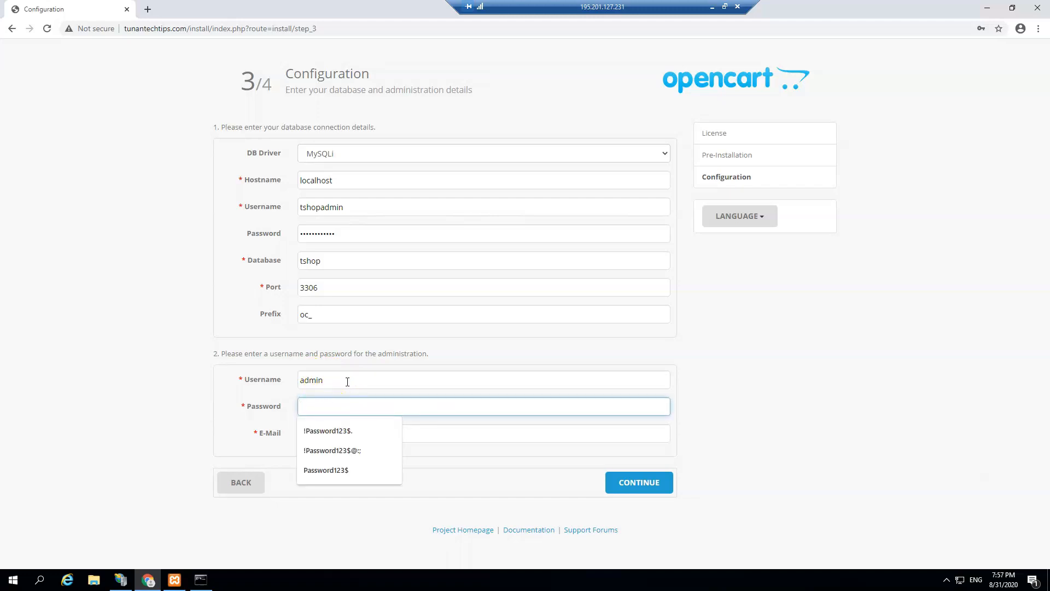
pyautogui.click(130, 394)
pyautogui.click(301, 405)
pyautogui.click(345, 469)
pyautogui.click(353, 429)
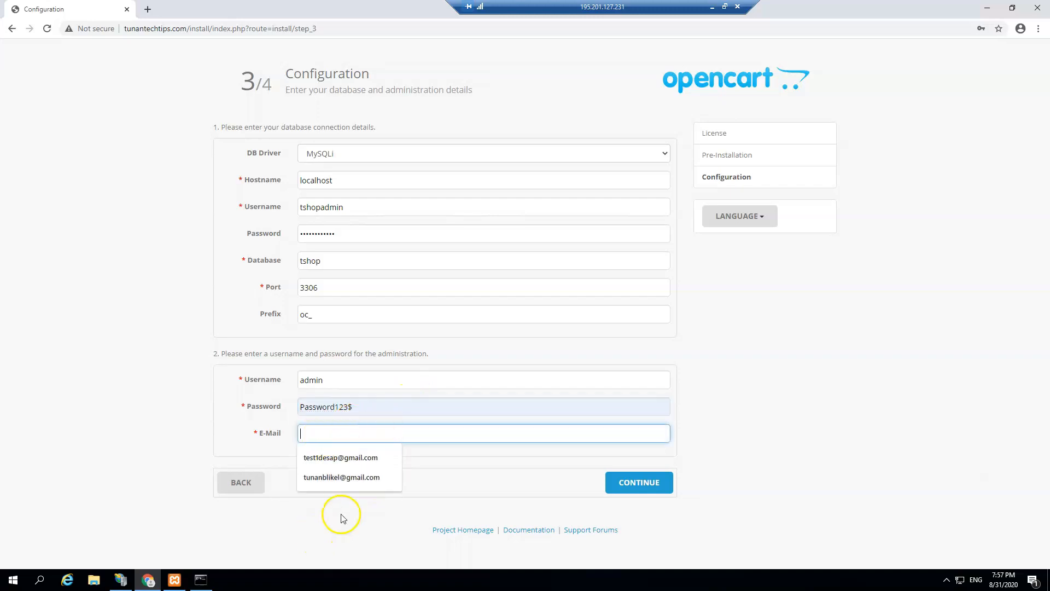
pyautogui.click(343, 458)
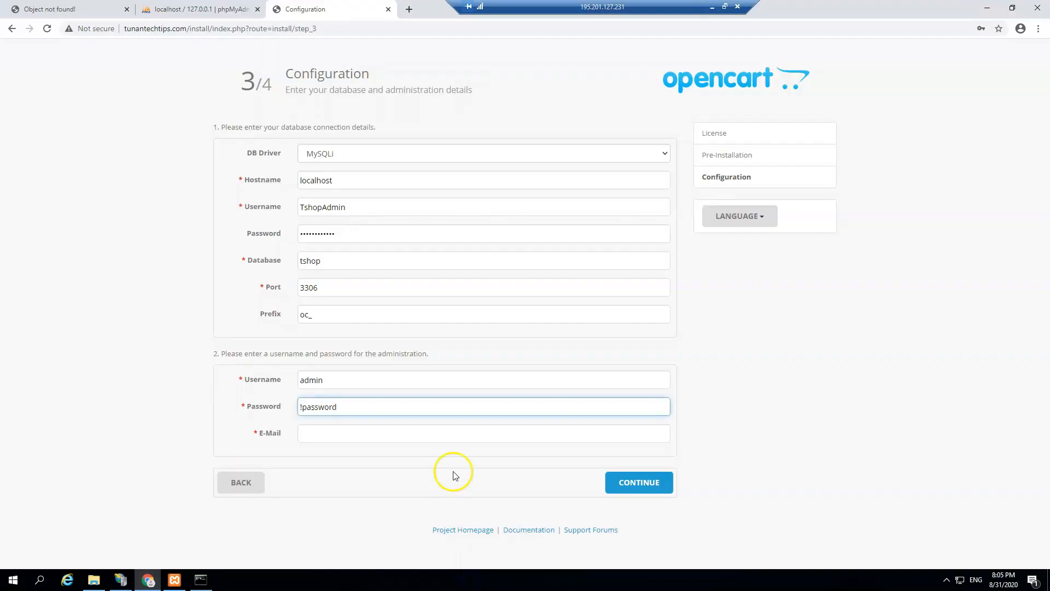
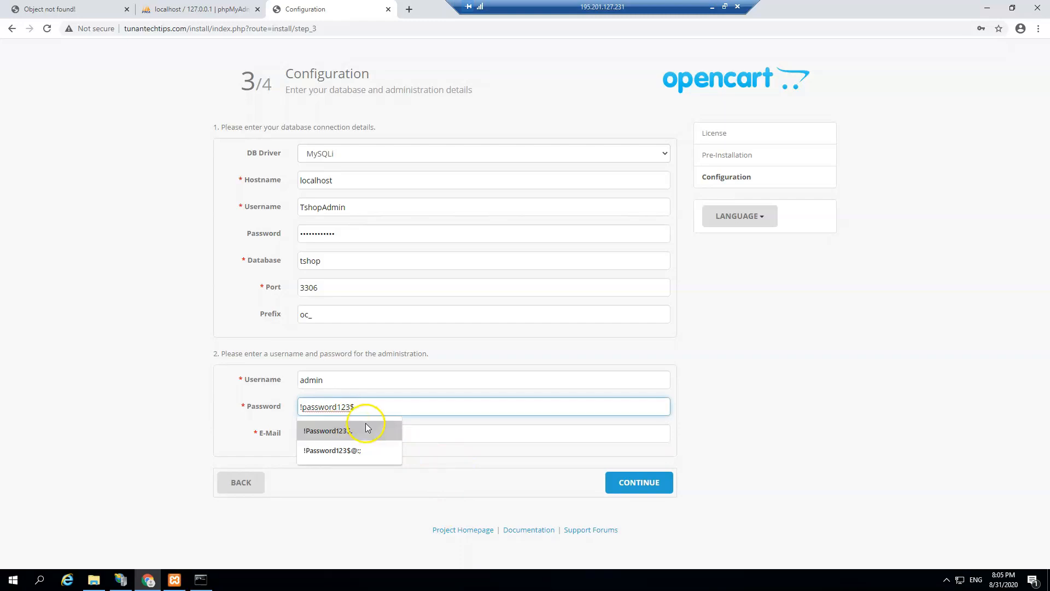
pyautogui.click(405, 508)
pyautogui.click(360, 441)
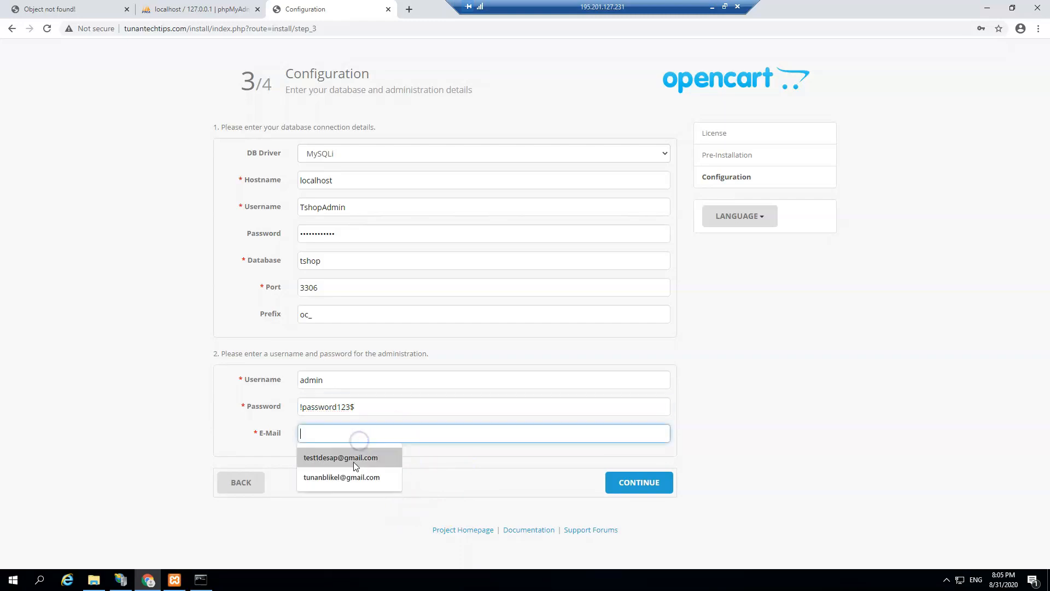
pyautogui.click(351, 459)
pyautogui.click(639, 485)
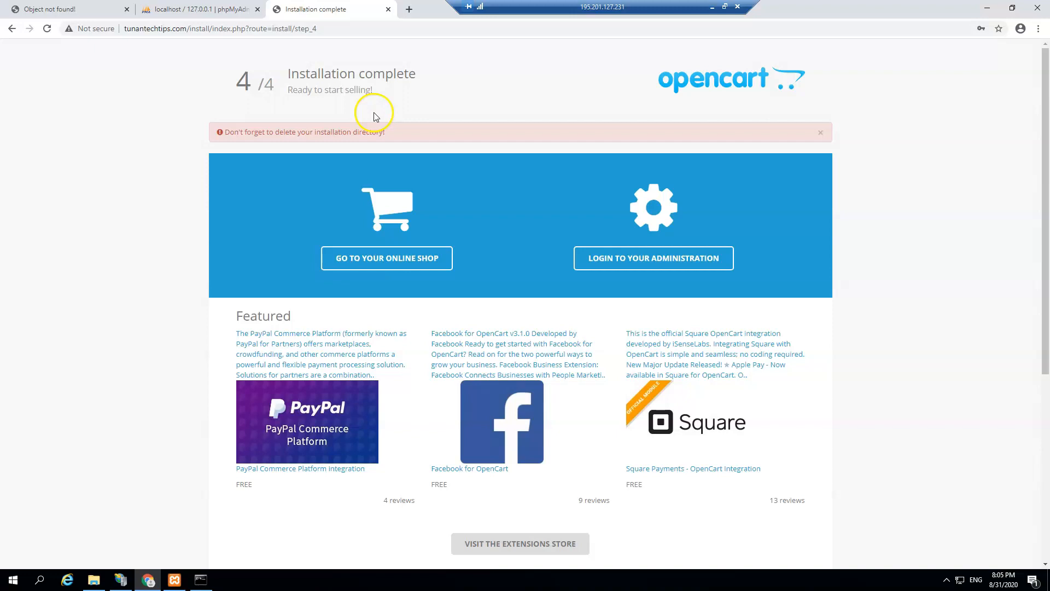
# Step: Bring up the tunantechtips.com site folder in File Explorer once installation completes
pyautogui.click(96, 581)
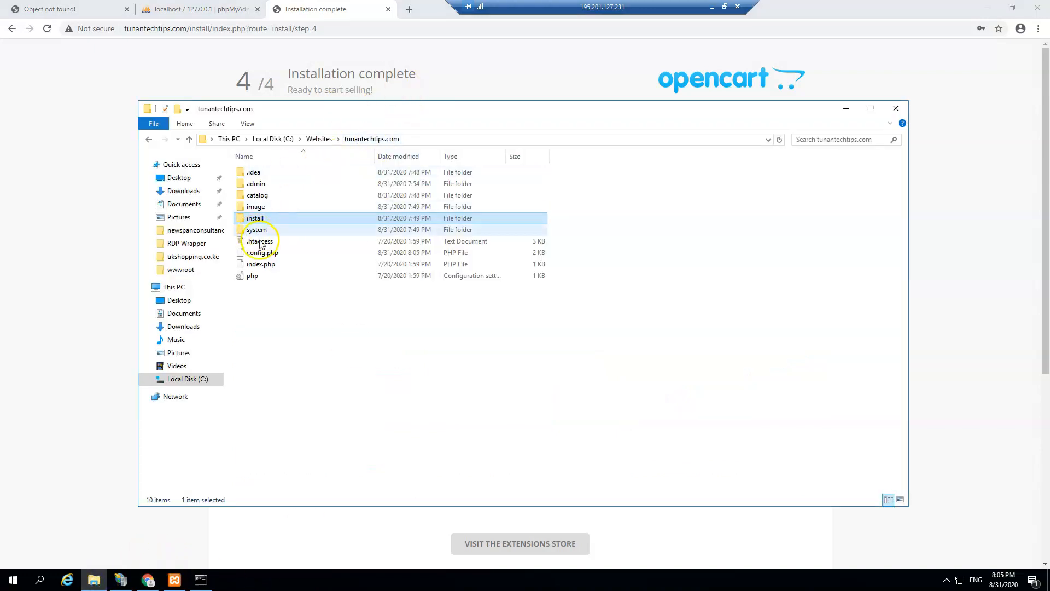
# Step: Permanently delete the install folder from tunantechtips.com, confirming the deletion prompt
pyautogui.click(258, 220)
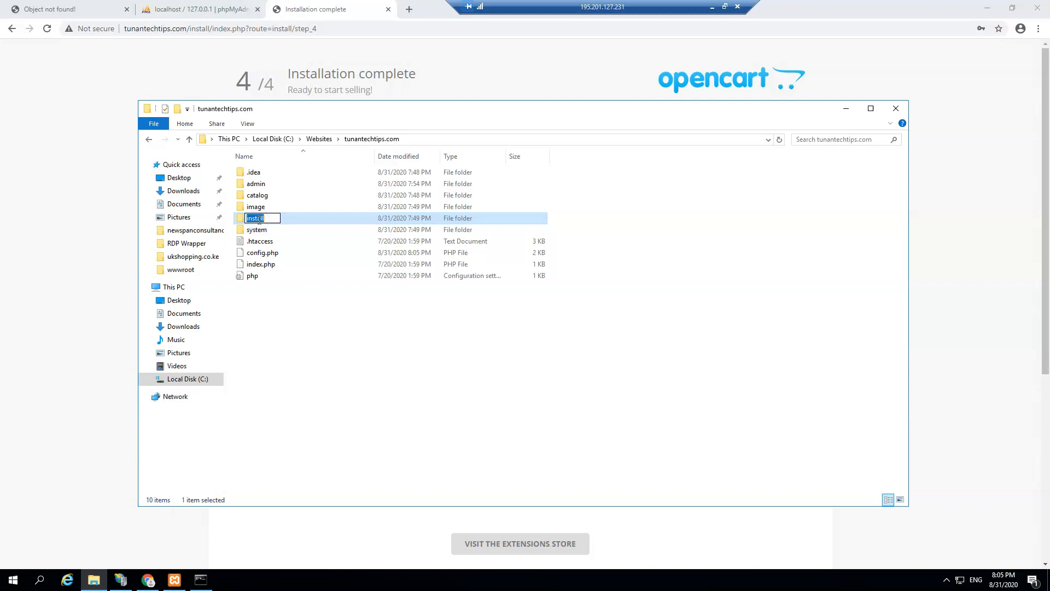
pyautogui.click(281, 399)
pyautogui.click(271, 220)
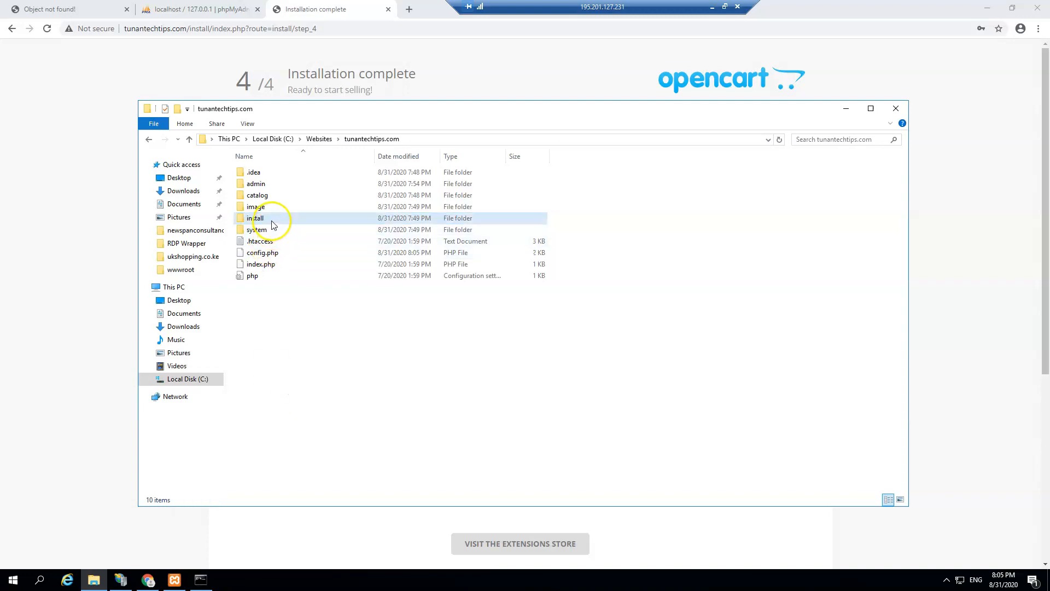
pyautogui.hotkey('shift', 'Delete')
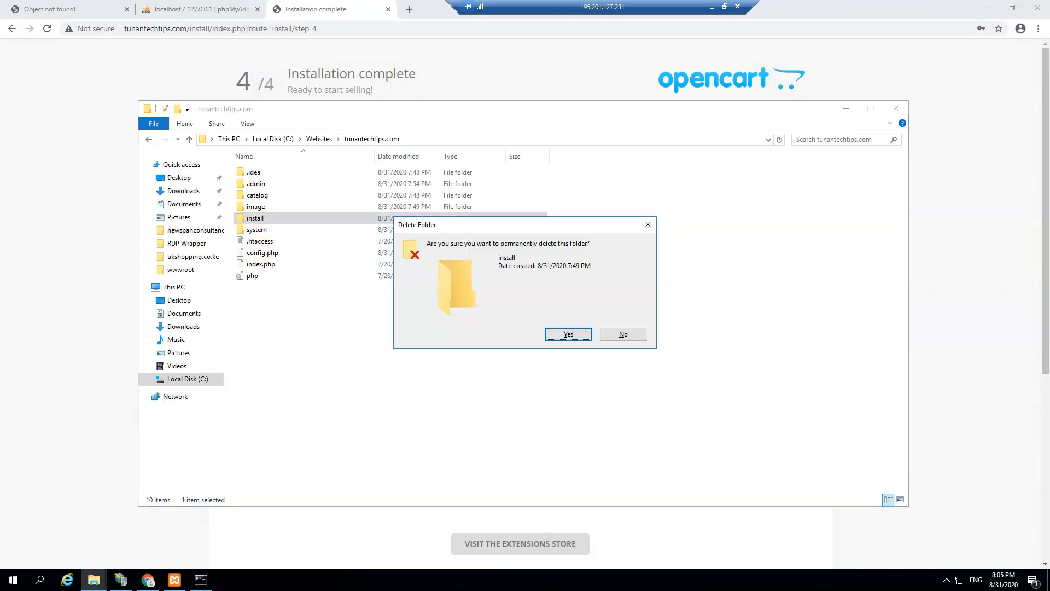
pyautogui.press('Return')
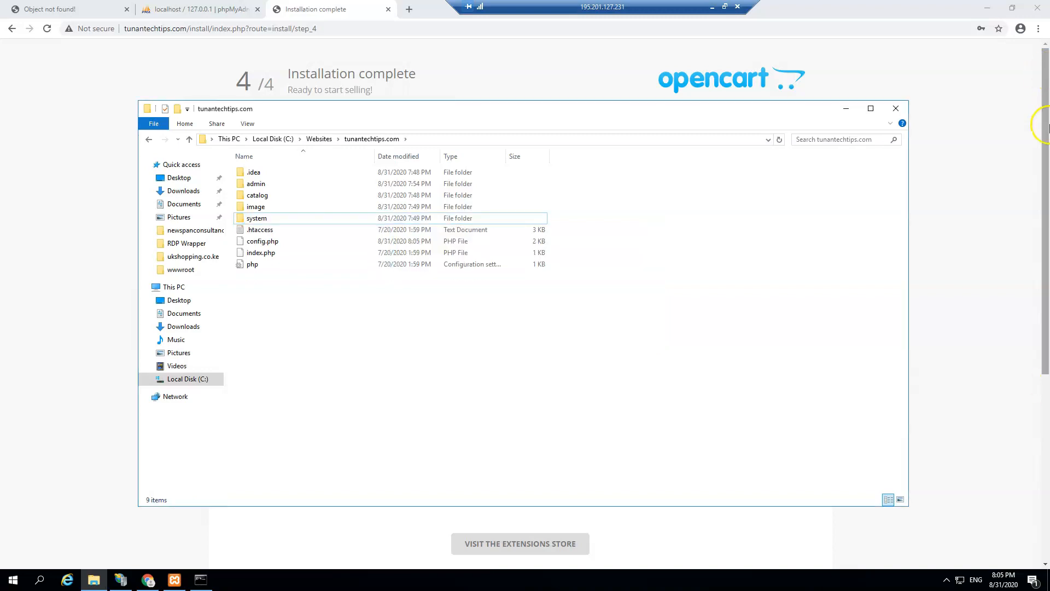
# Step: Open the online shop and the admin login in new tabs, closing the installer tab
pyautogui.click(896, 109)
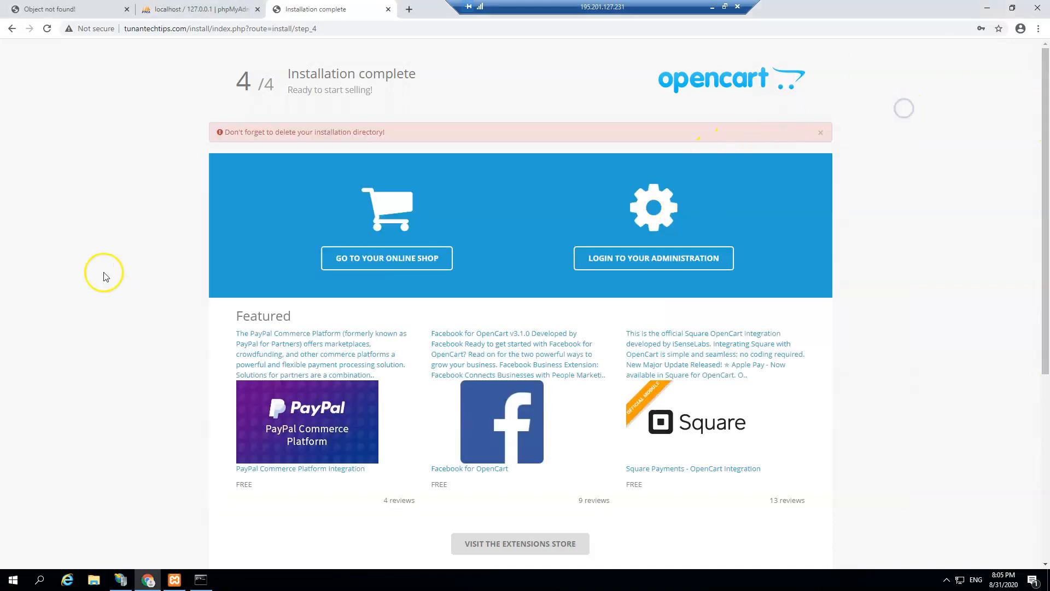
pyautogui.click(386, 266)
pyautogui.click(408, 272)
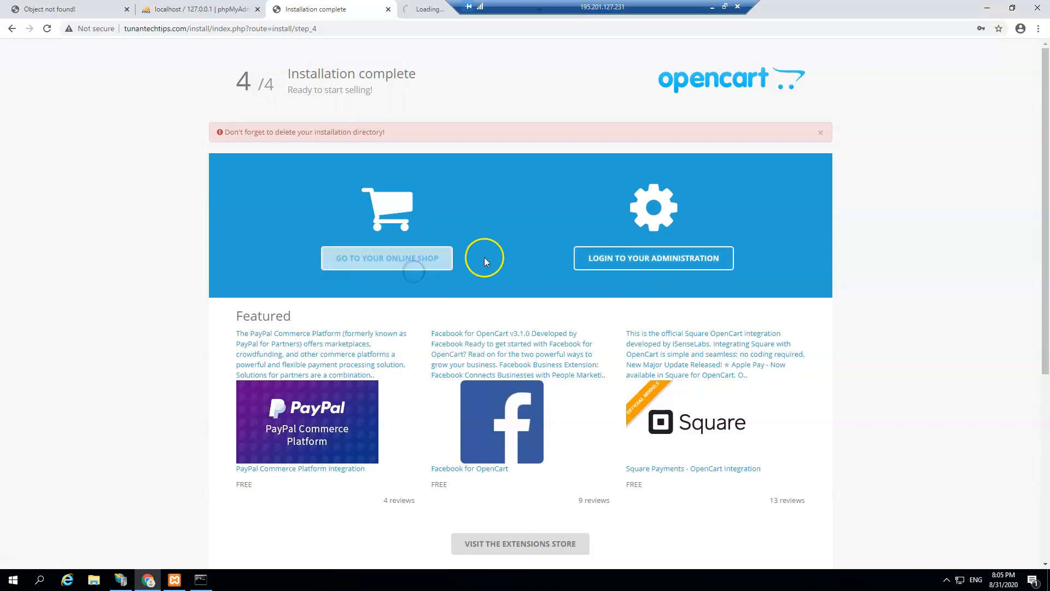
pyautogui.rightClick(641, 261)
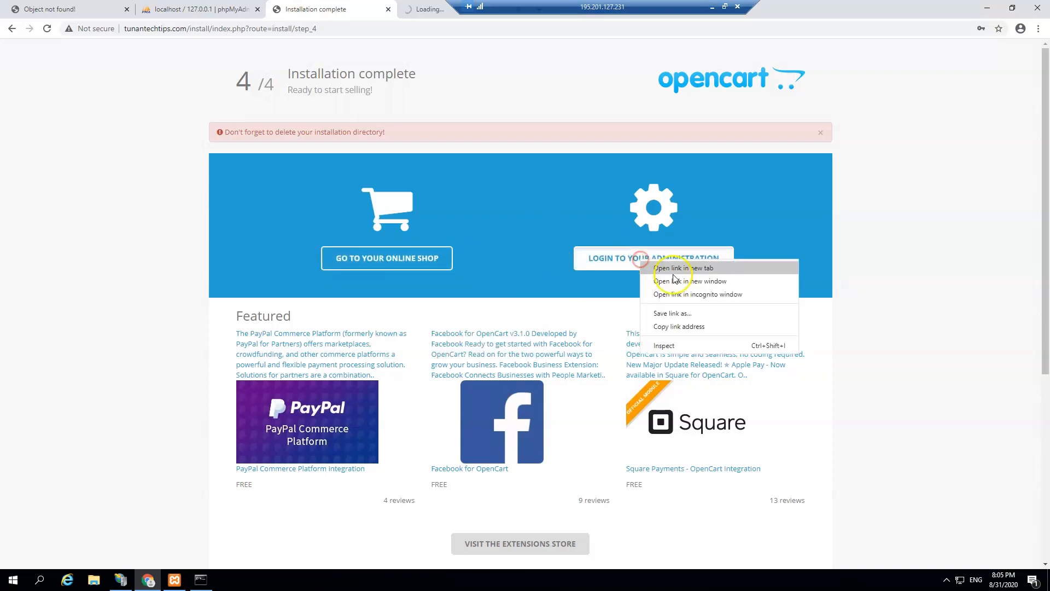
pyautogui.click(680, 269)
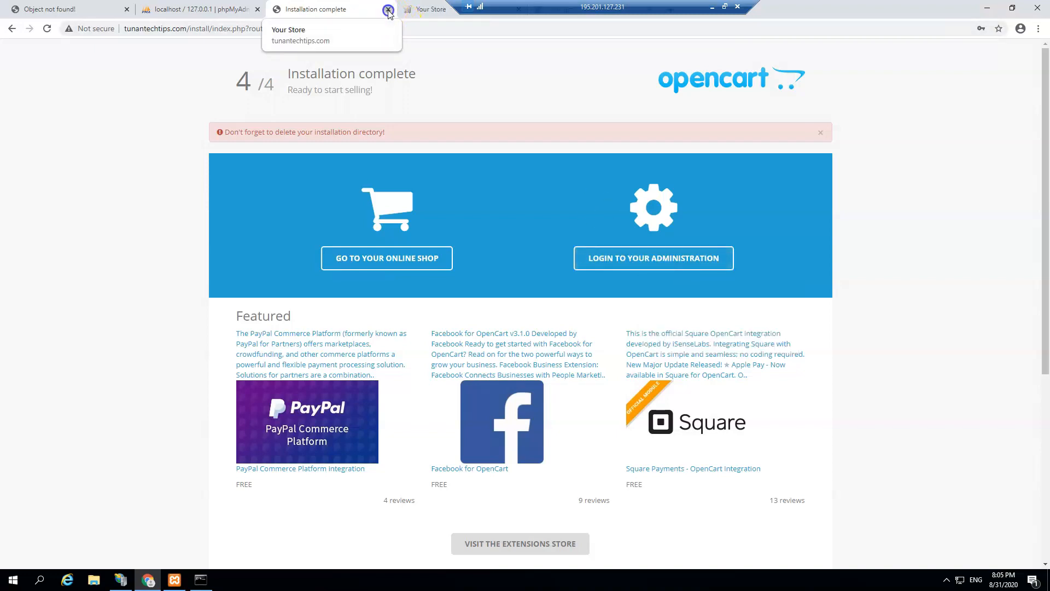
pyautogui.click(388, 10)
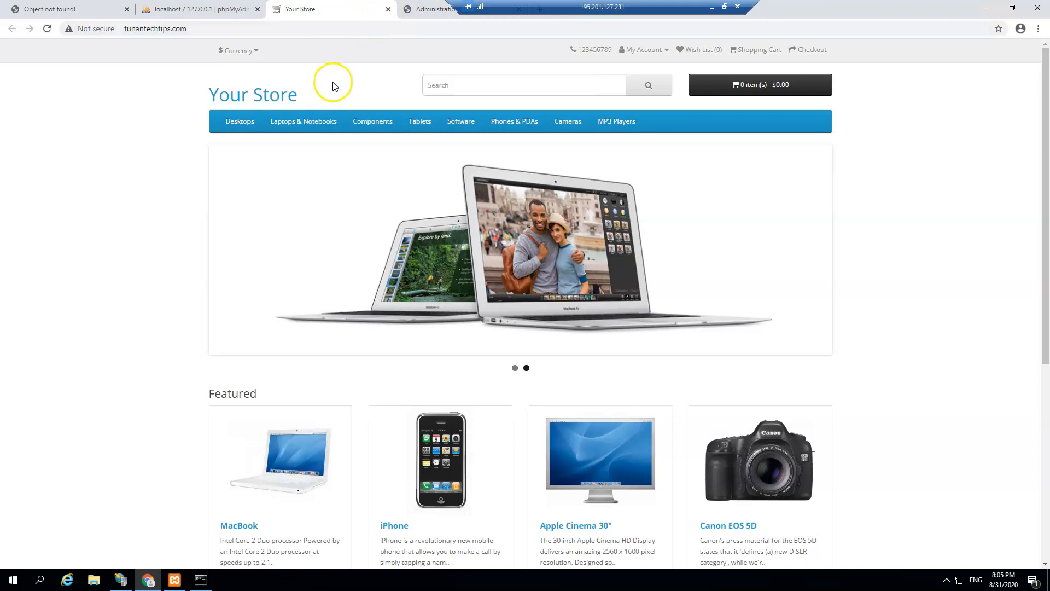
# Step: Reload and browse the live tunantechtips.com storefront, then bring up the admin login page
pyautogui.click(373, 119)
pyautogui.click(47, 28)
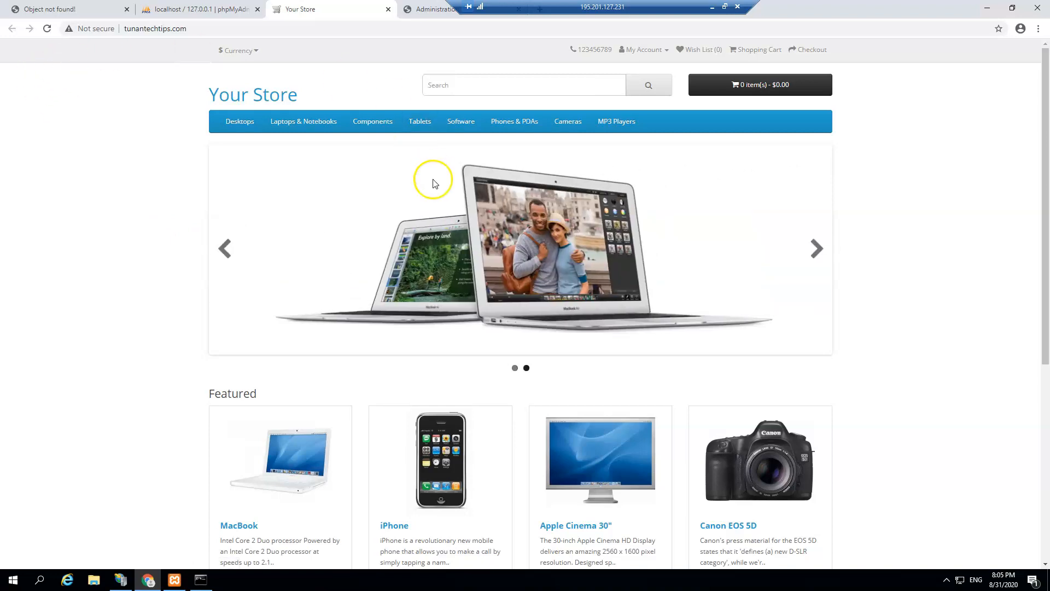
pyautogui.scroll(-5, 429, 180)
pyautogui.scroll(6, 511, 243)
pyautogui.scroll(-1, 370, 260)
pyautogui.scroll(-4, 369, 260)
pyautogui.scroll(5, 368, 291)
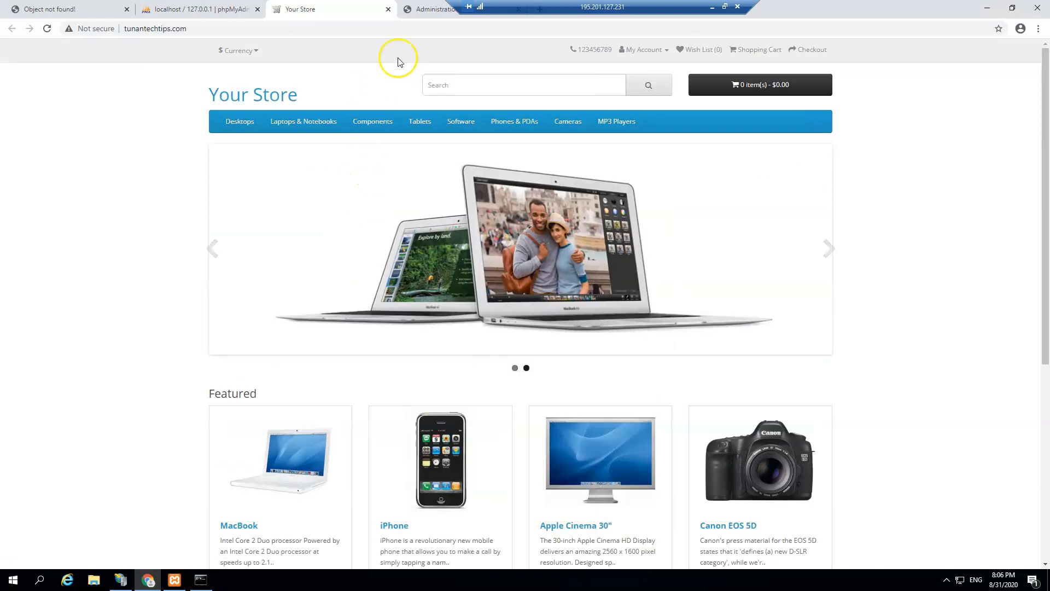
pyautogui.click(429, 11)
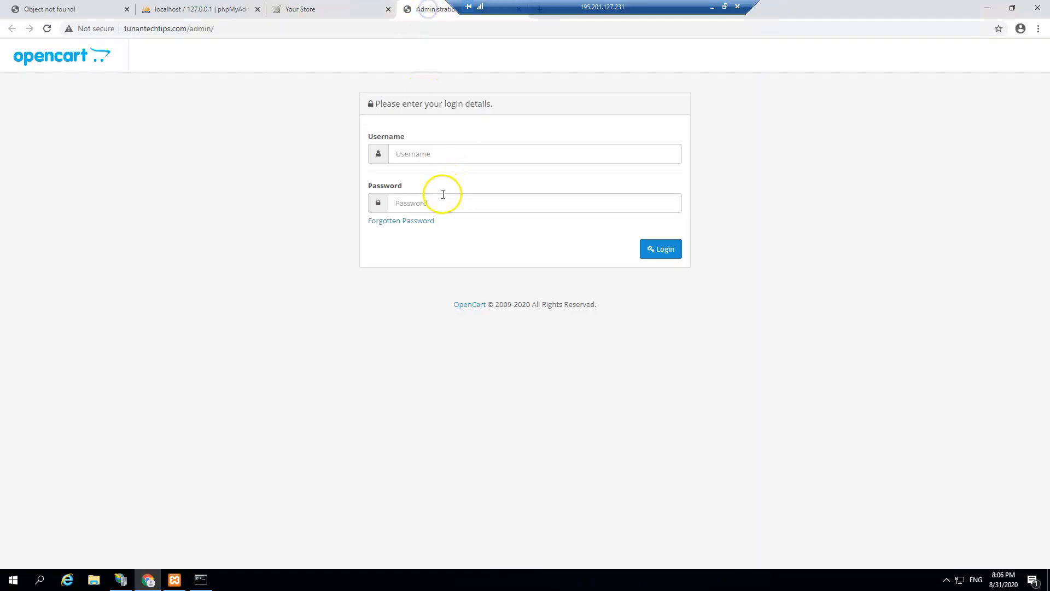
# Step: Reload the admin login page, fill in the saved admin username and a password, and attempt login
pyautogui.click(49, 29)
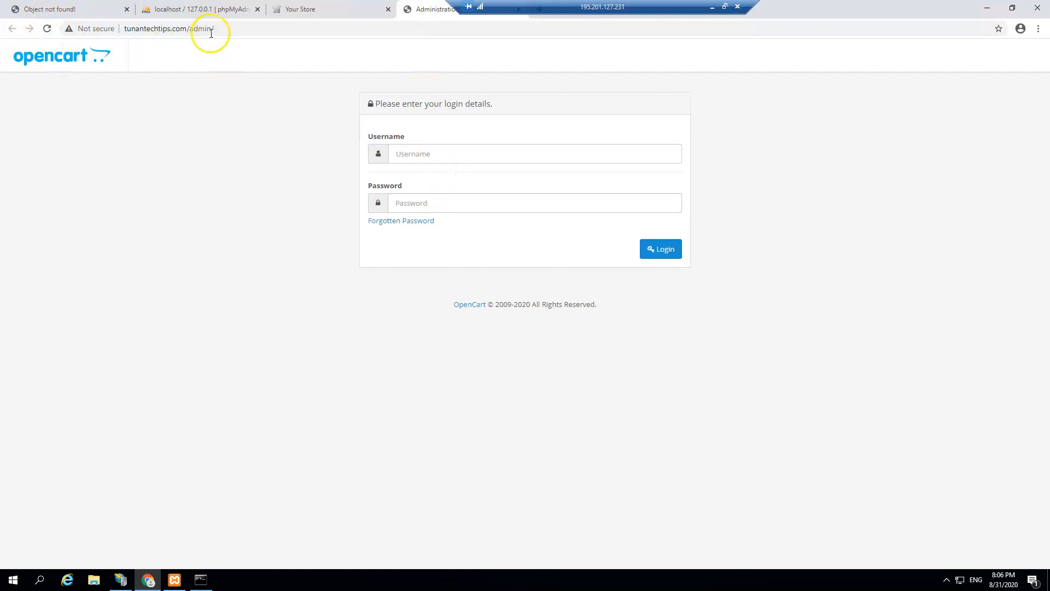
pyautogui.click(487, 148)
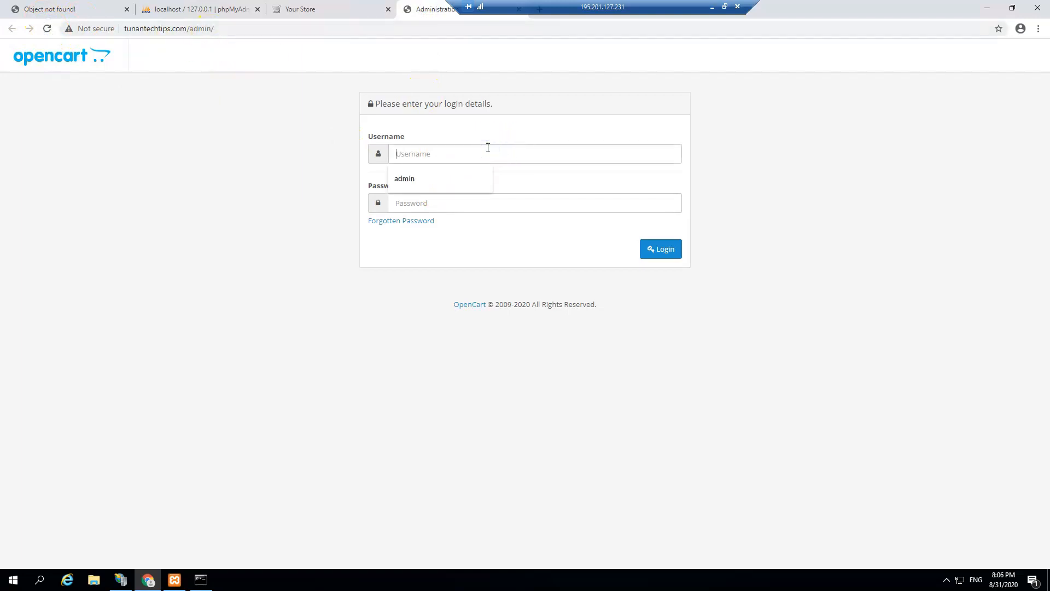
pyautogui.click(457, 176)
pyautogui.click(437, 206)
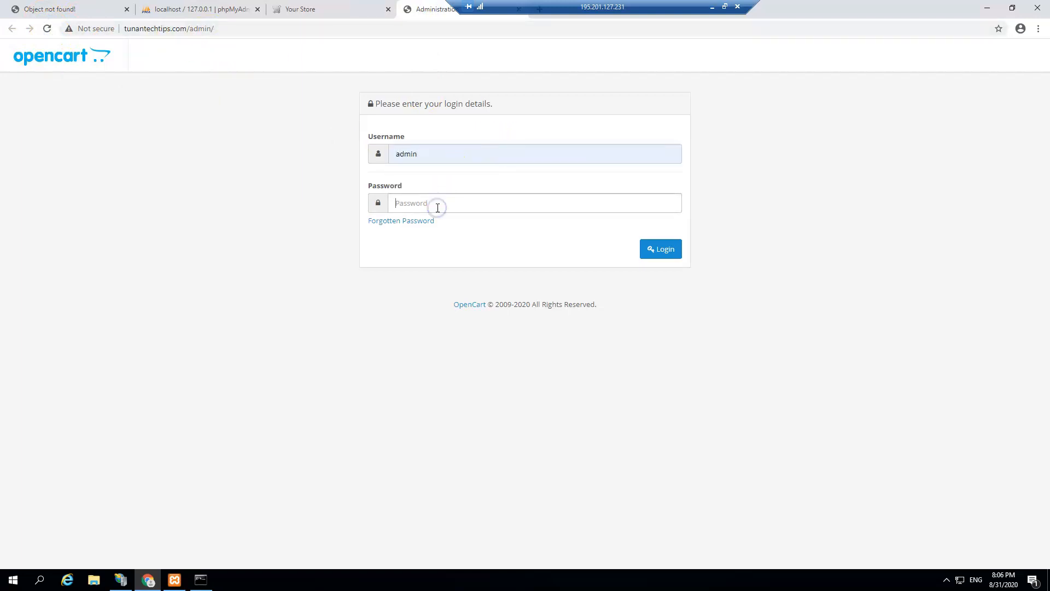
pyautogui.write('a')
pyautogui.click(661, 249)
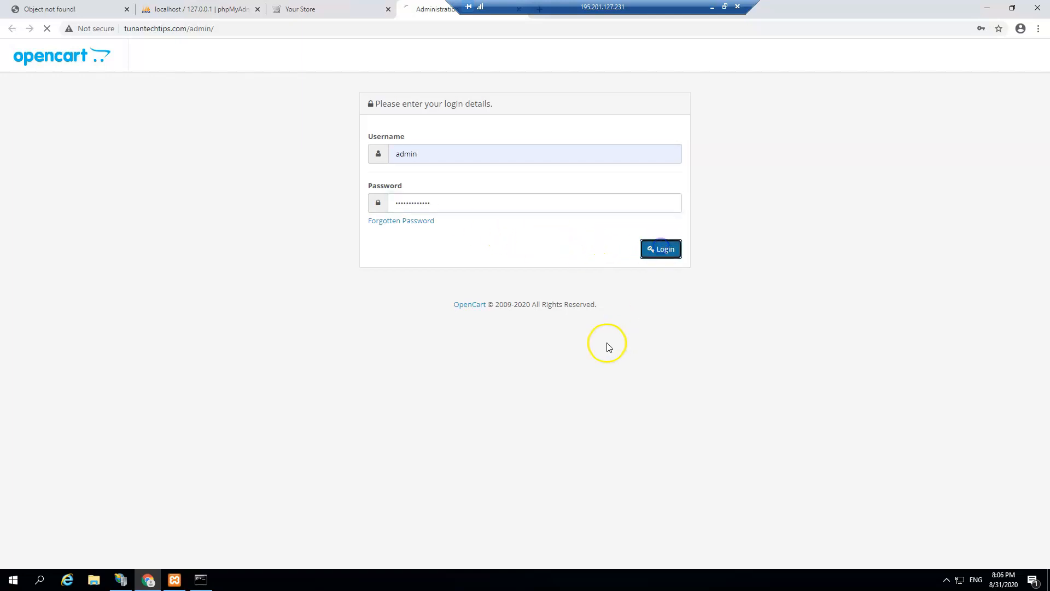
# Step: Erase the rejected password from the Password field and retry the admin login
pyautogui.click(519, 298)
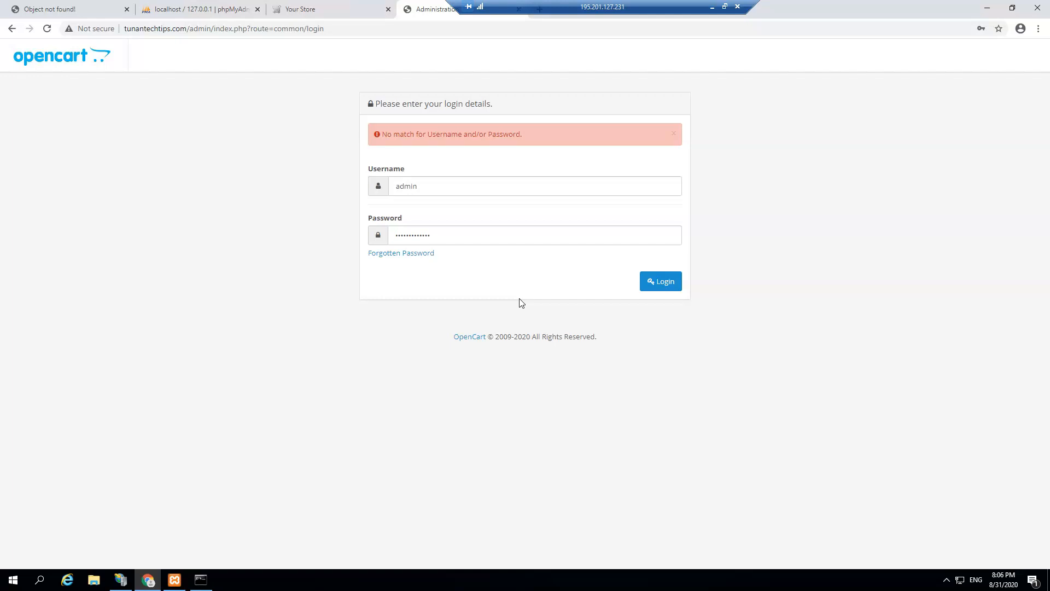
pyautogui.moveTo(452, 239); pyautogui.dragTo(326, 244)
pyautogui.press('BackSpace')
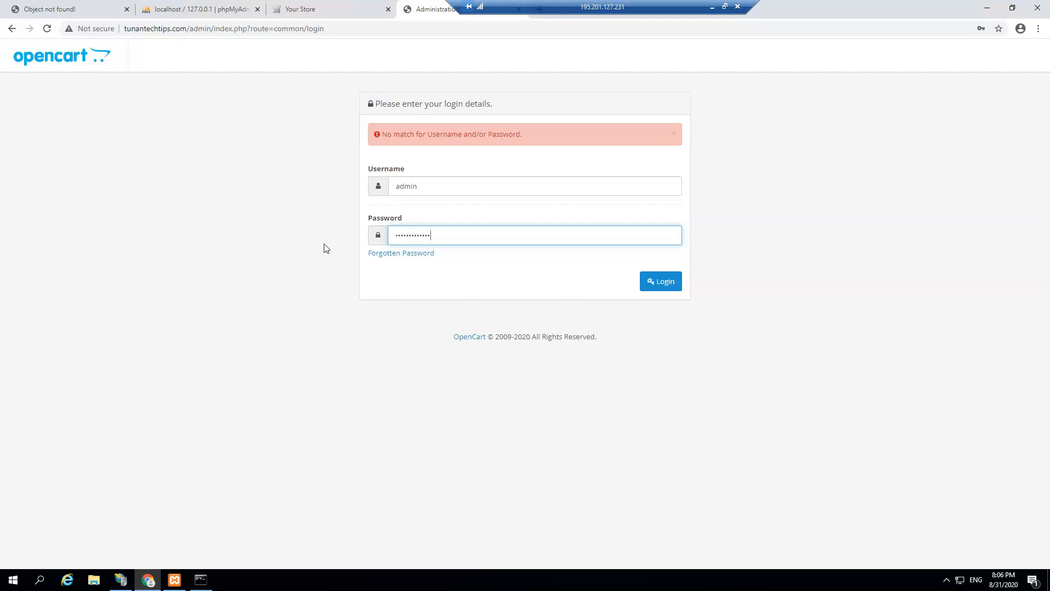
pyautogui.click(668, 283)
pyautogui.click(444, 235)
pyautogui.moveTo(445, 234); pyautogui.dragTo(239, 234)
pyautogui.press('BackSpace')
pyautogui.click(217, 230)
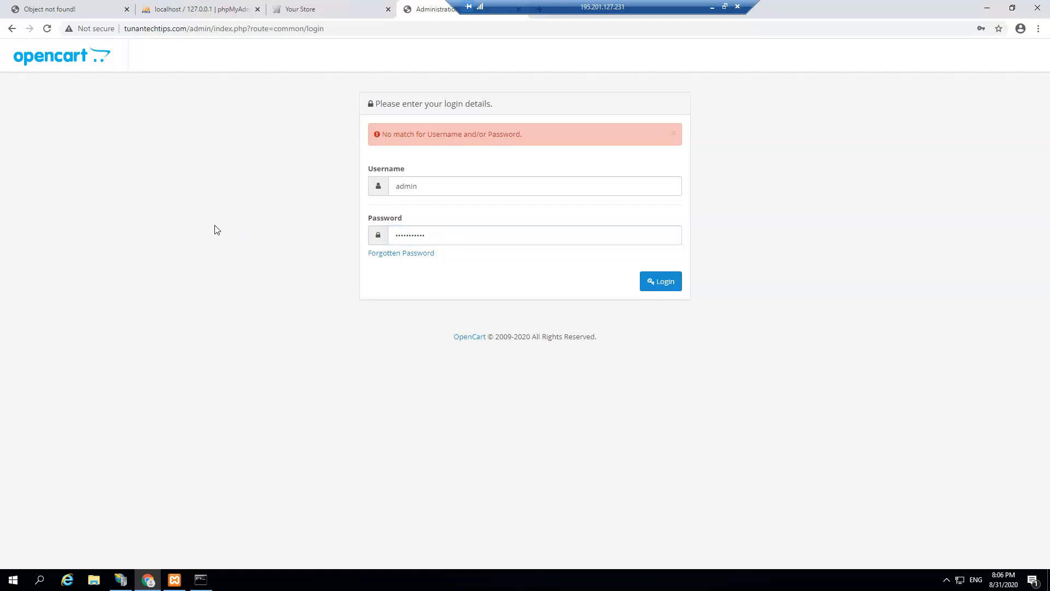
pyautogui.moveTo(441, 234); pyautogui.dragTo(250, 240)
pyautogui.press('BackSpace')
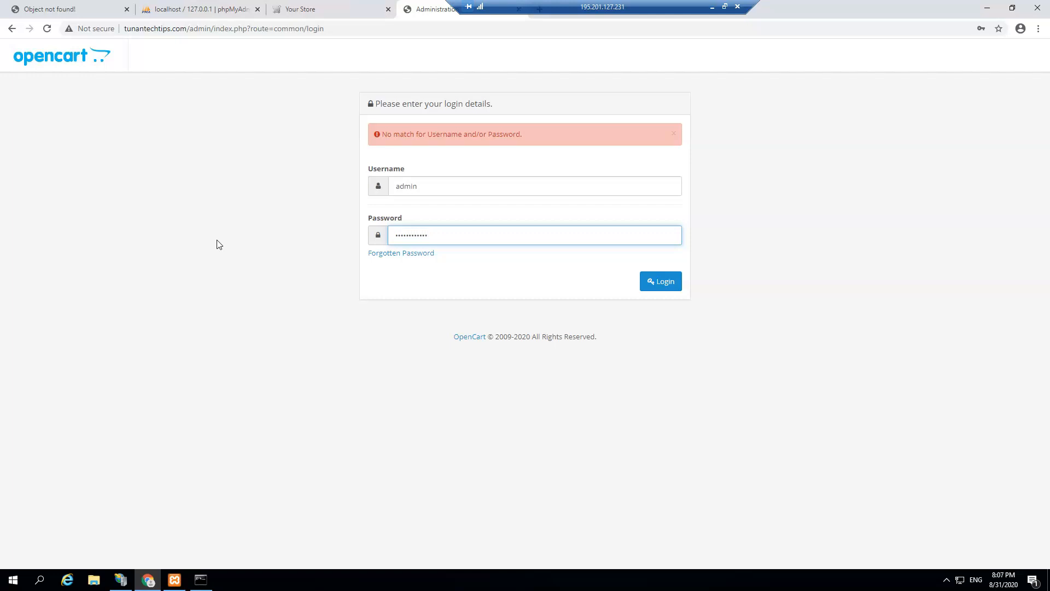
pyautogui.click(669, 287)
# Step: Wipe the Password field completely and re-type the admin password
pyautogui.click(457, 237)
pyautogui.hotkey('ctrl', 'a')
pyautogui.press('BackSpace')
pyautogui.write('a')
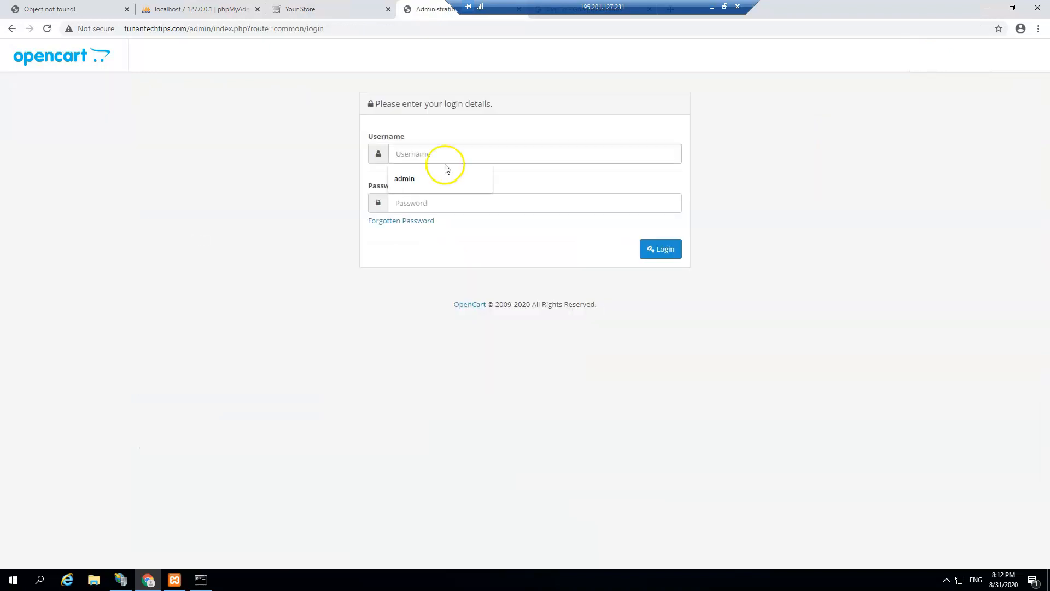
# Step: Log in with the saved admin credentials, move storage to C:/Websites/storage, and dismiss the notice
pyautogui.click(445, 169)
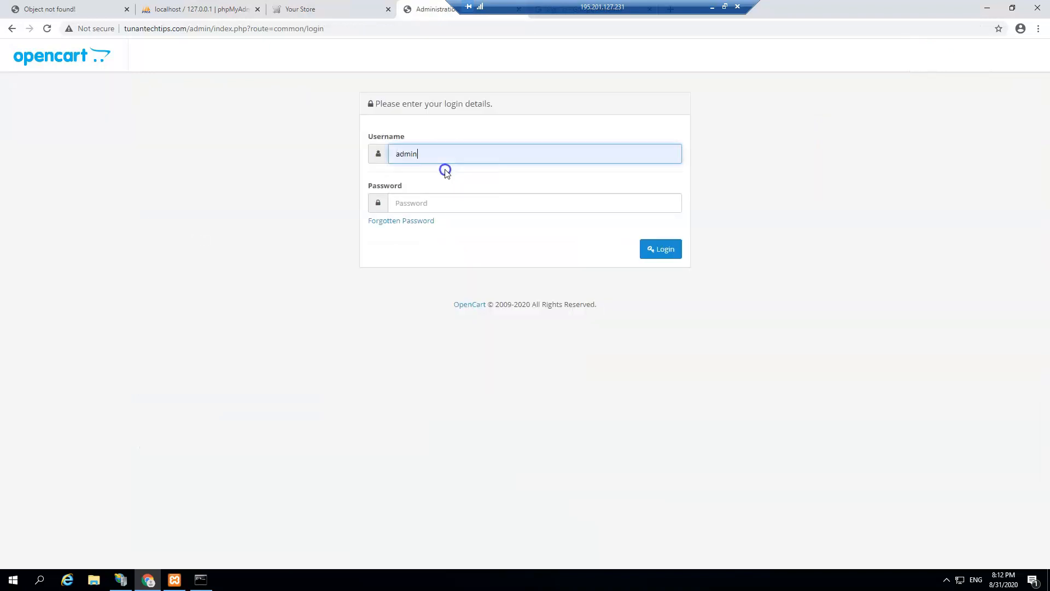
pyautogui.click(425, 201)
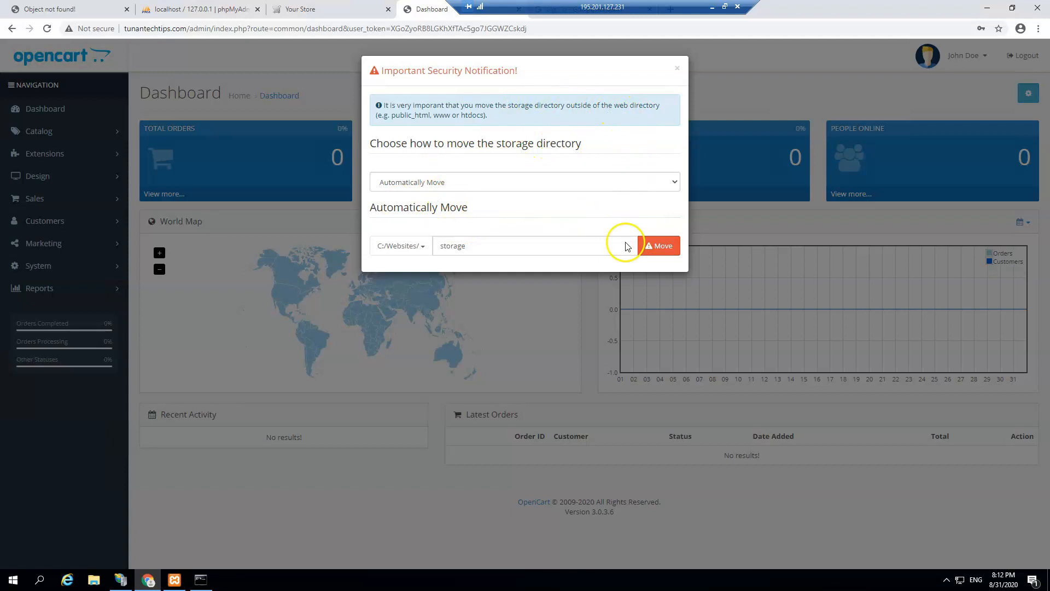
pyautogui.click(655, 246)
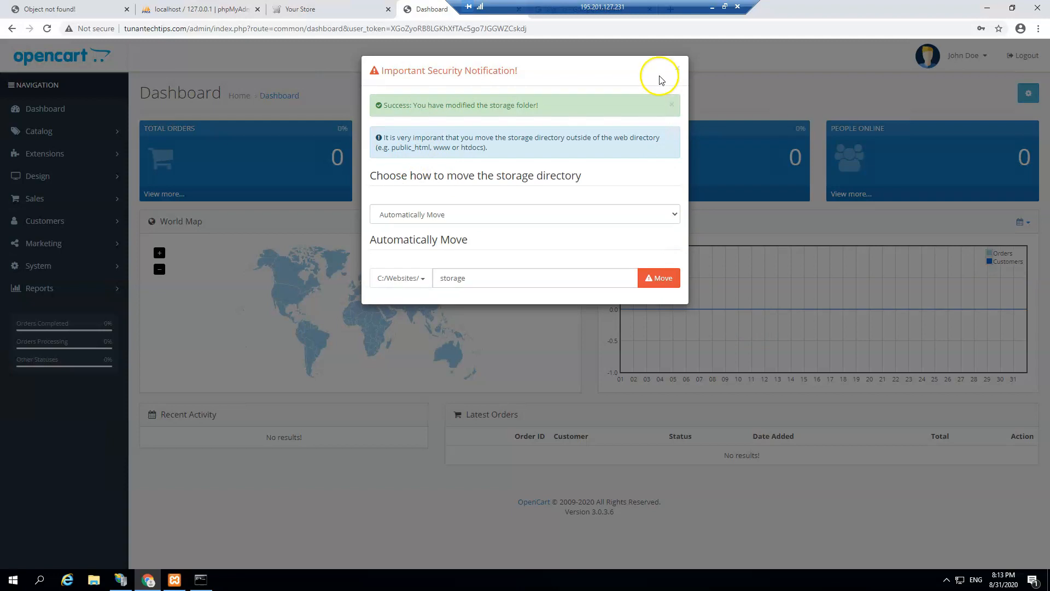
pyautogui.click(675, 70)
pyautogui.click(47, 28)
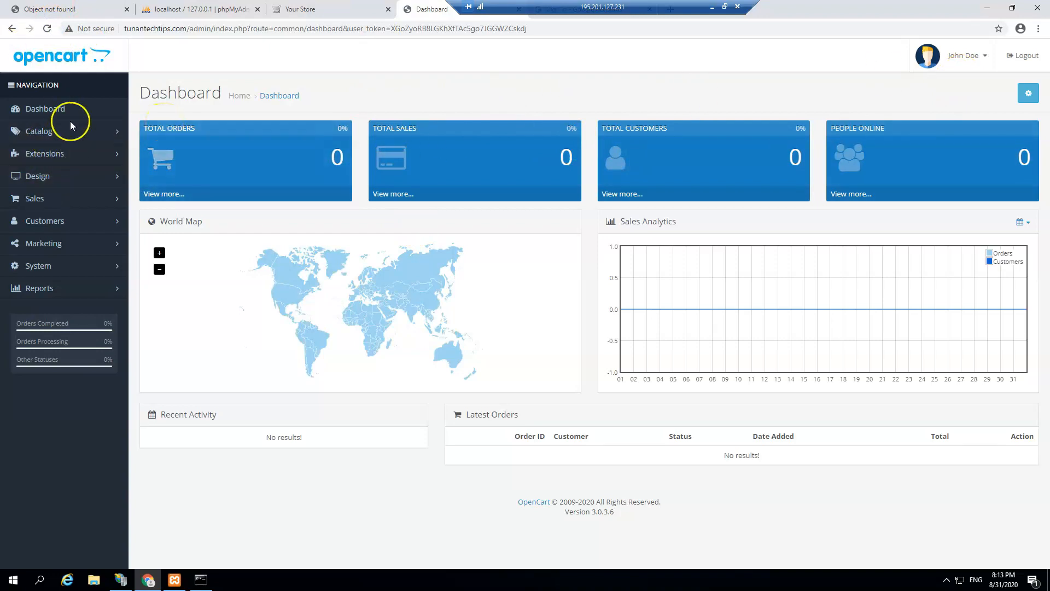
# Step: Browse the Catalog's Products list, then the Categories list, and expand the Sales menu
pyautogui.click(110, 137)
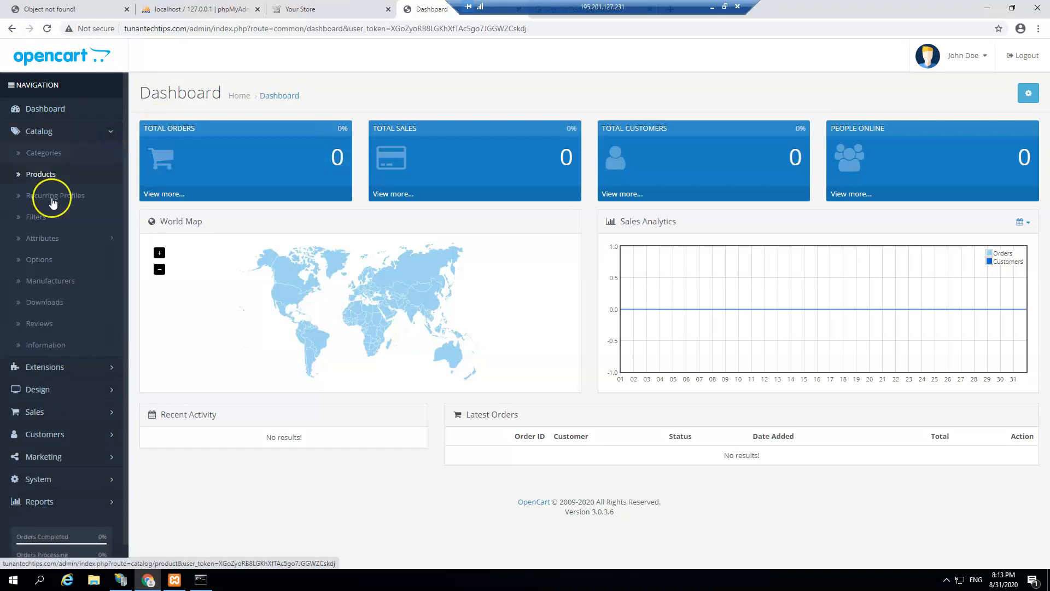
pyautogui.click(157, 196)
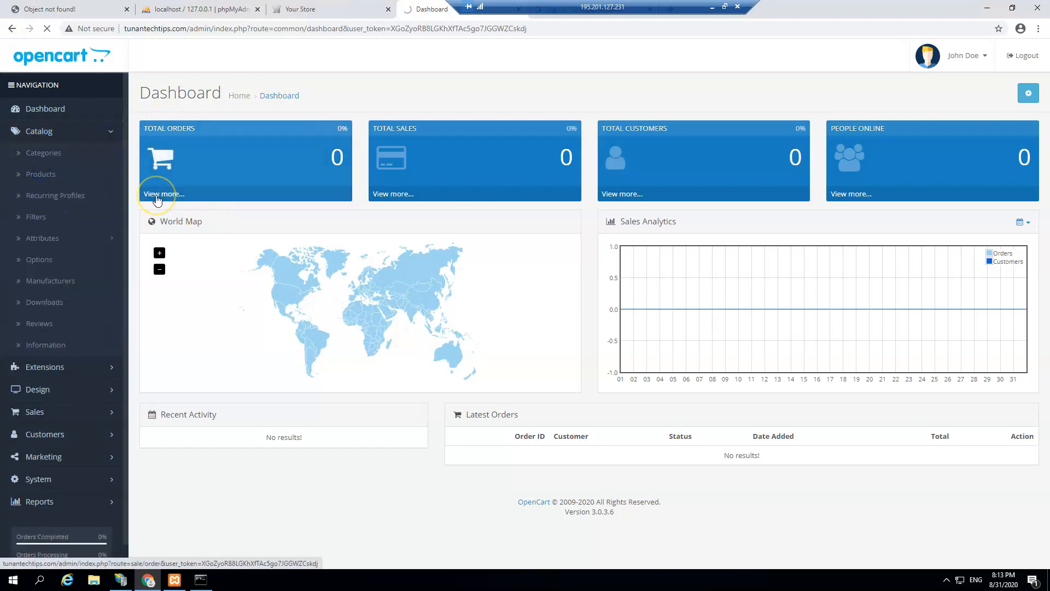
pyautogui.scroll(-5, 282, 383)
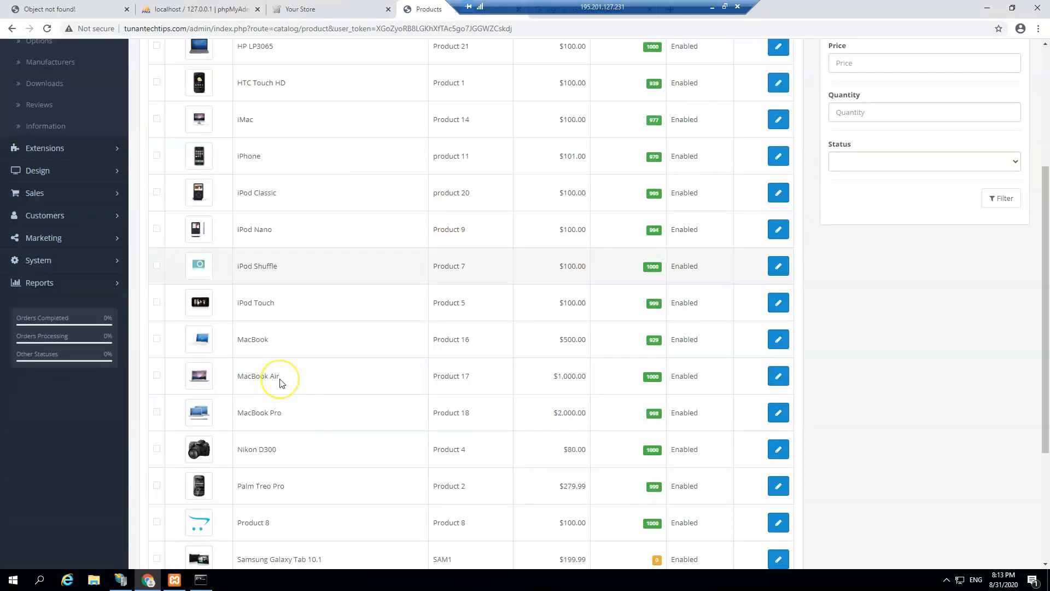
pyautogui.scroll(5, 282, 380)
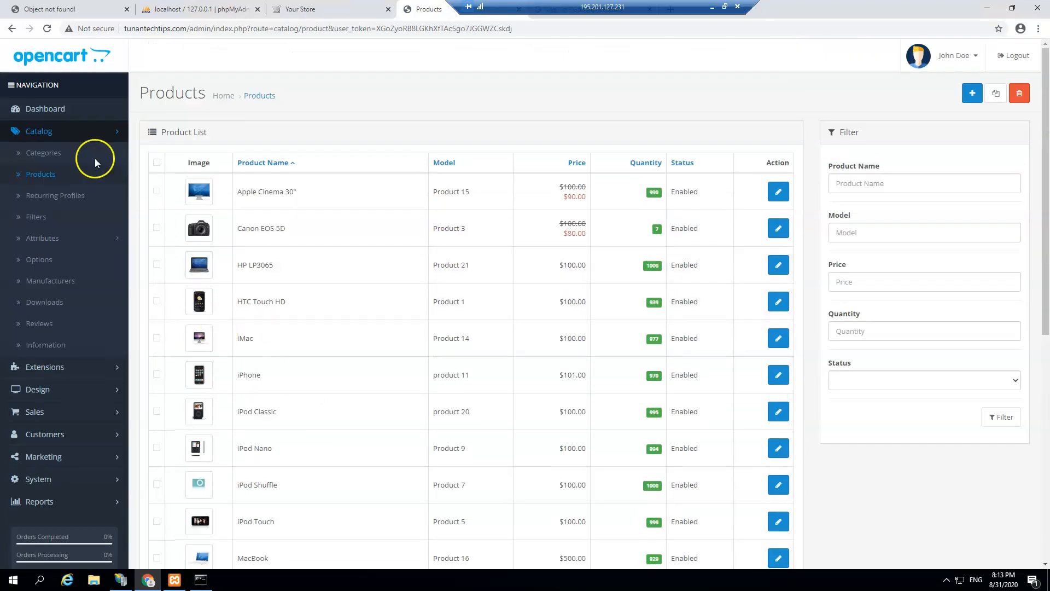
pyautogui.click(43, 155)
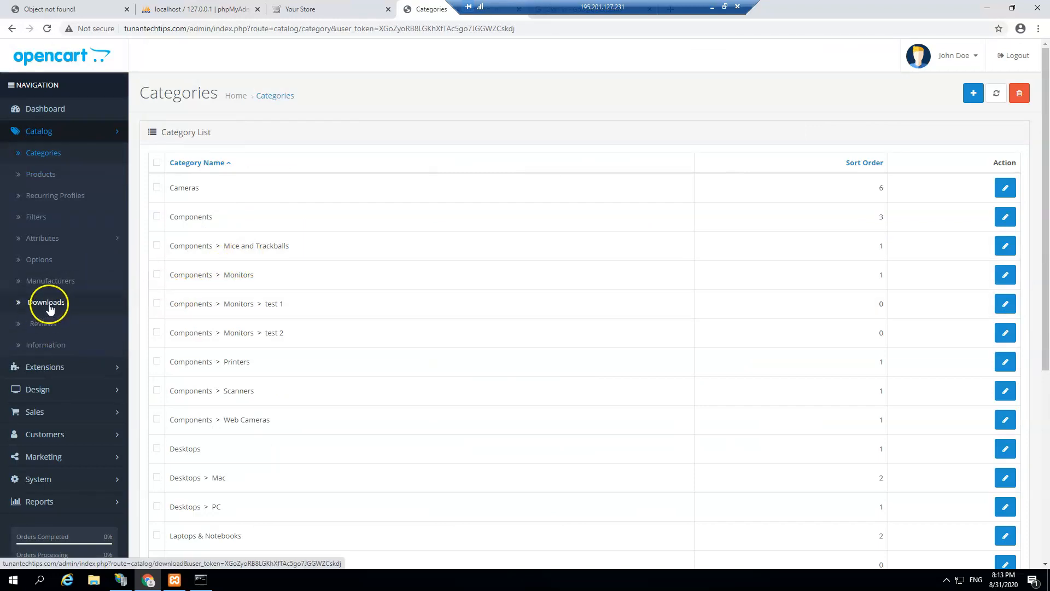
pyautogui.scroll(-3, 61, 386)
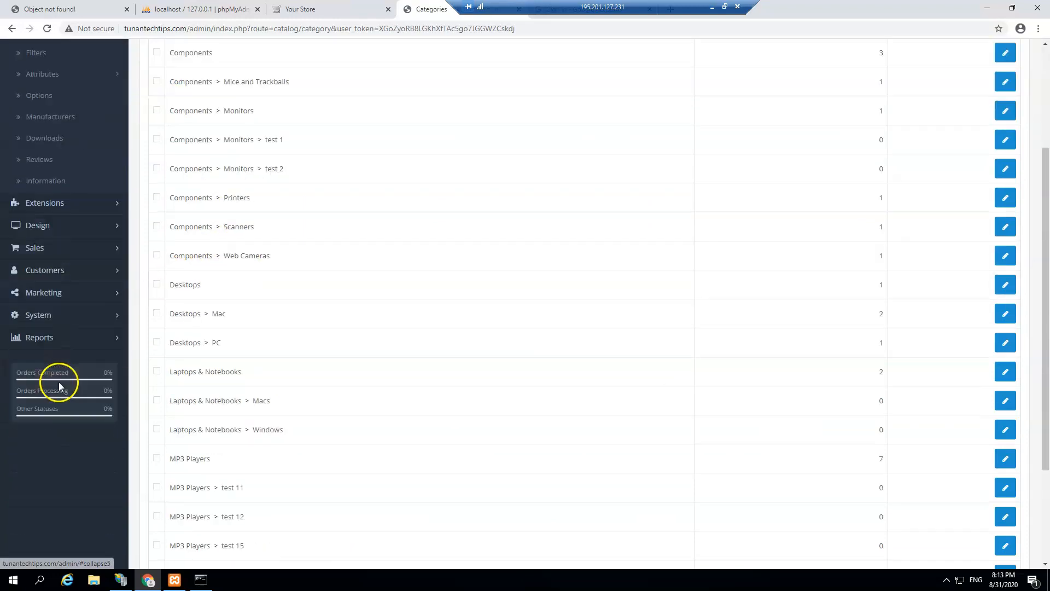
pyautogui.click(45, 250)
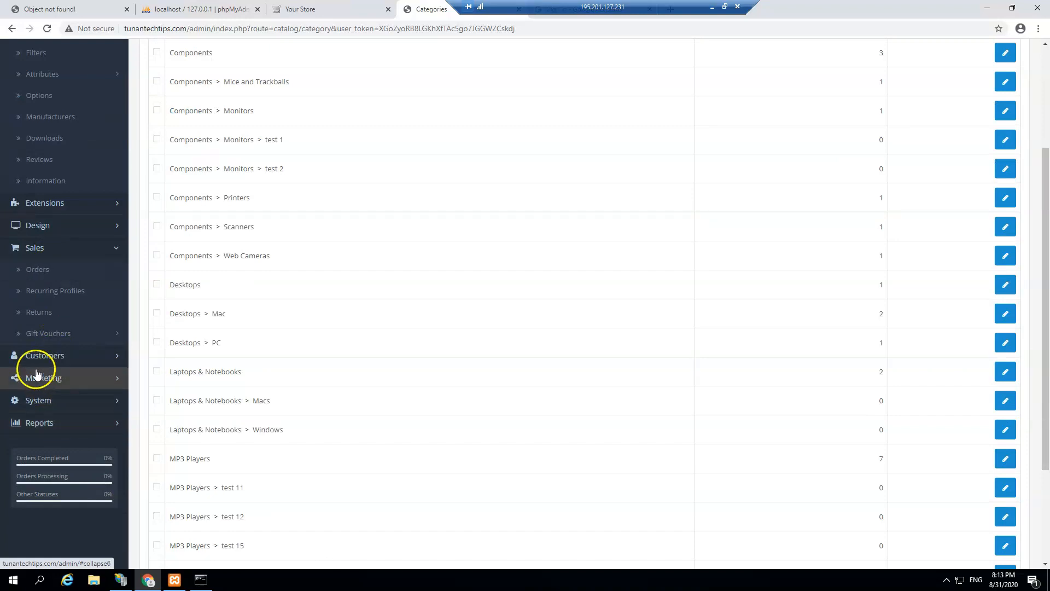
pyautogui.scroll(1, 159, 284)
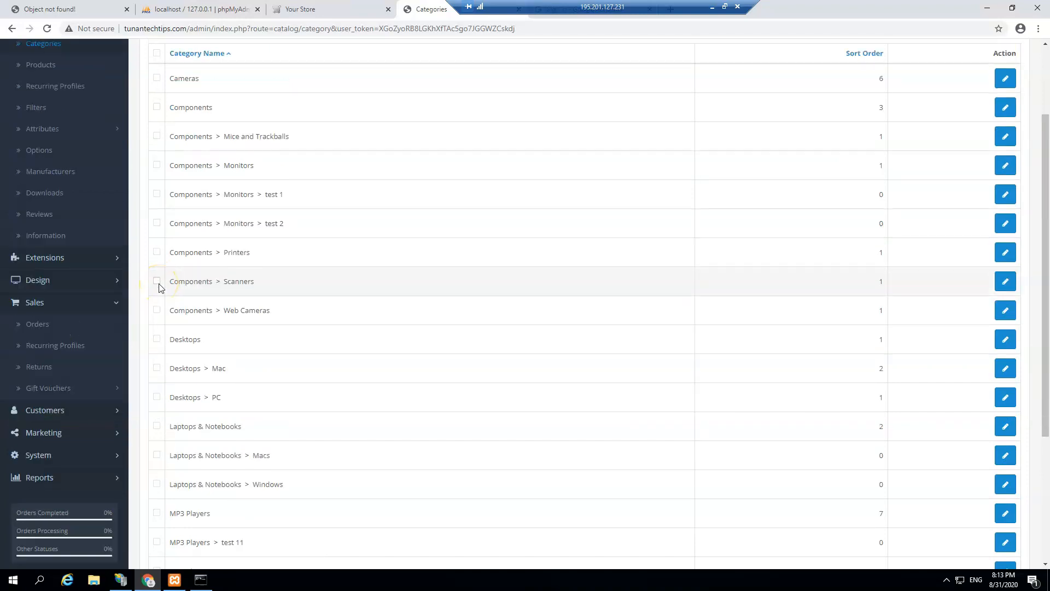
pyautogui.scroll(2, 159, 288)
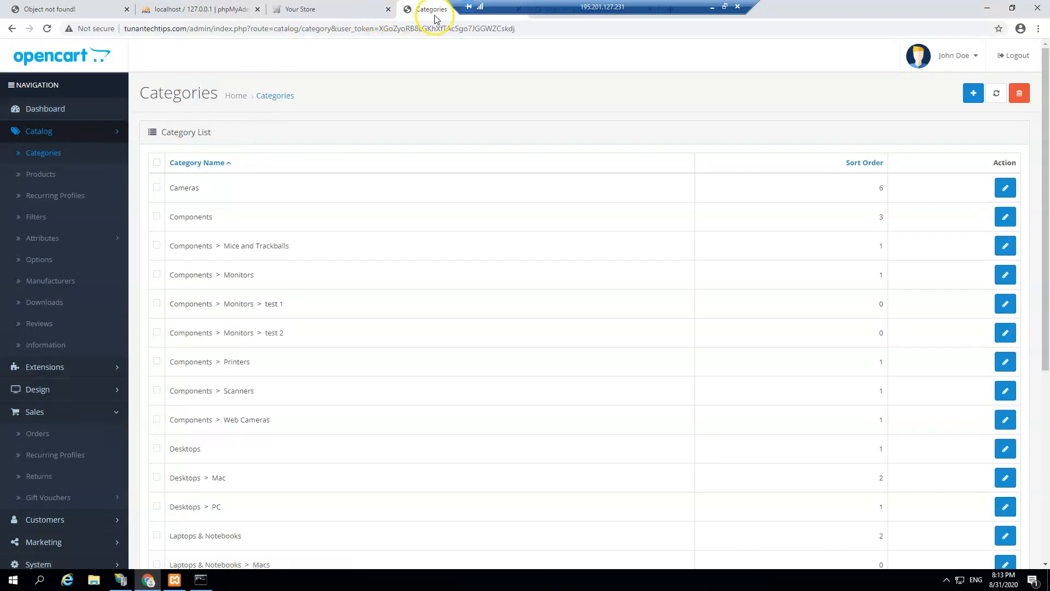
pyautogui.click(175, 580)
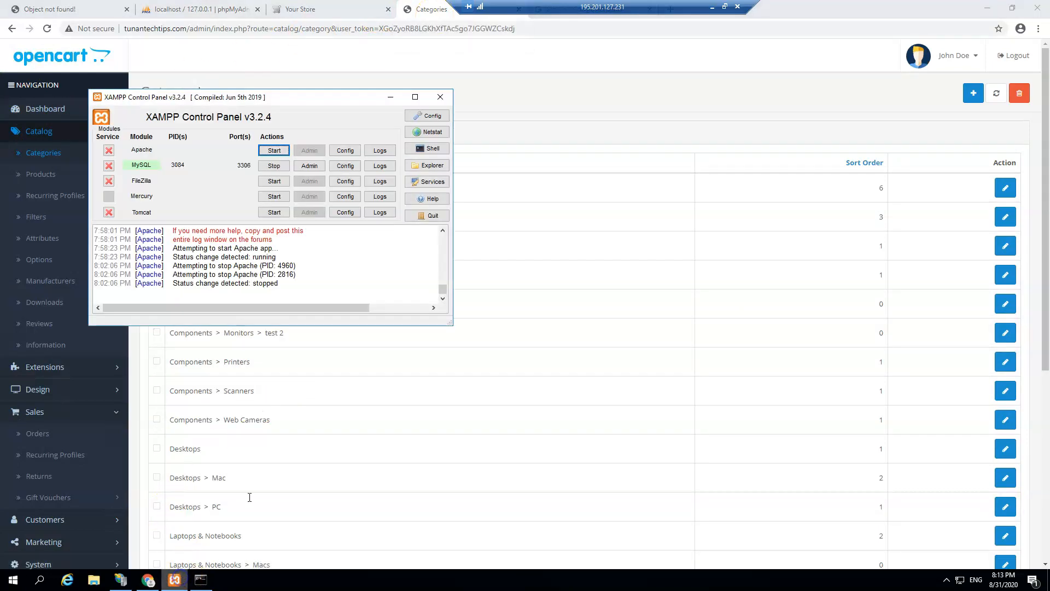
# Step: Install MySQL as a Windows service, restart it on port 3306, and close XAMPP Control Panel
pyautogui.click(108, 165)
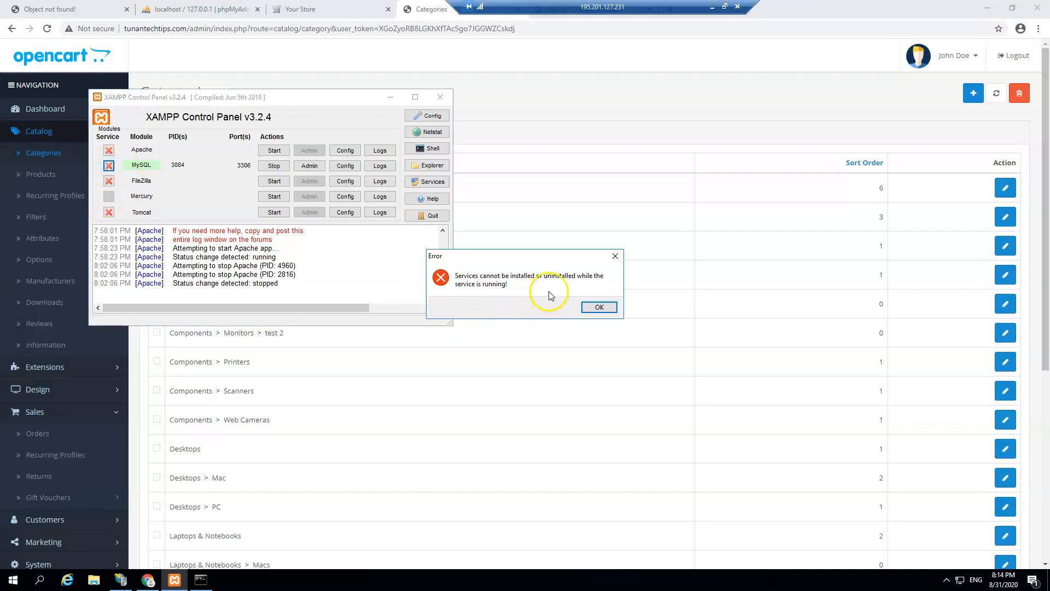
pyautogui.click(597, 307)
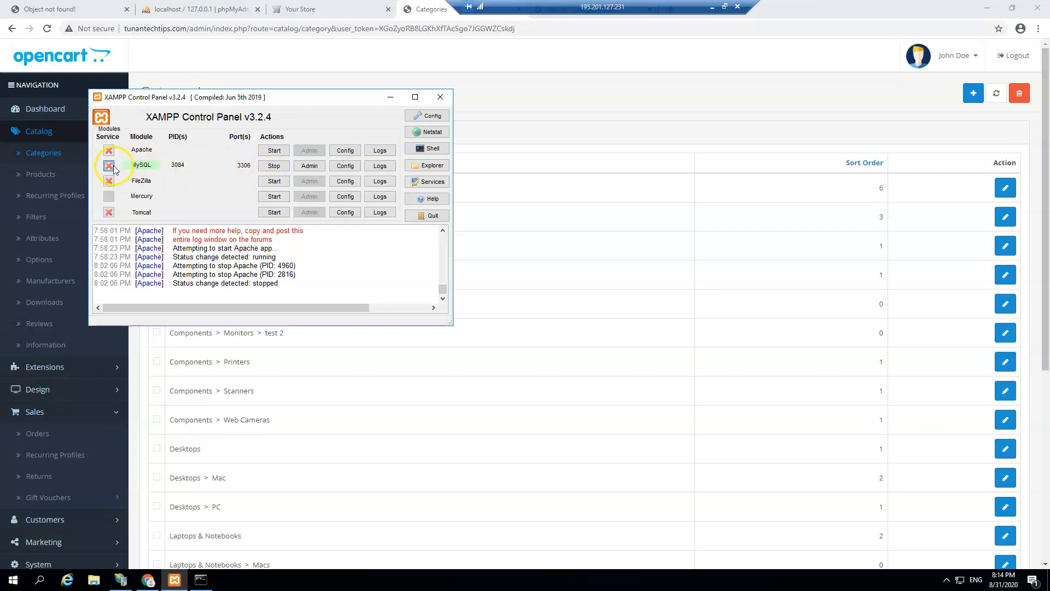
pyautogui.click(274, 165)
pyautogui.click(109, 166)
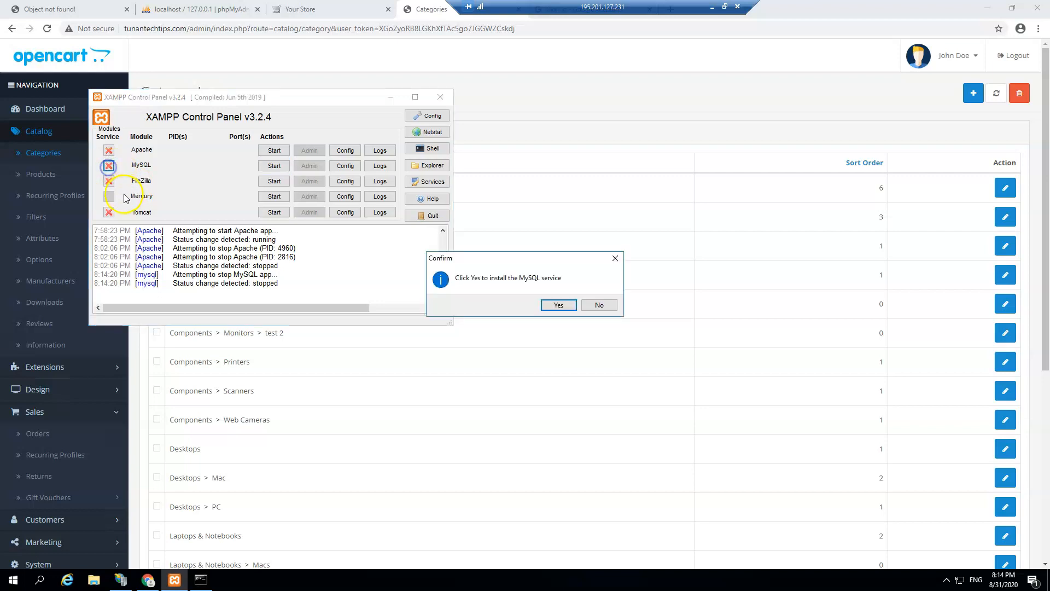
pyautogui.click(557, 304)
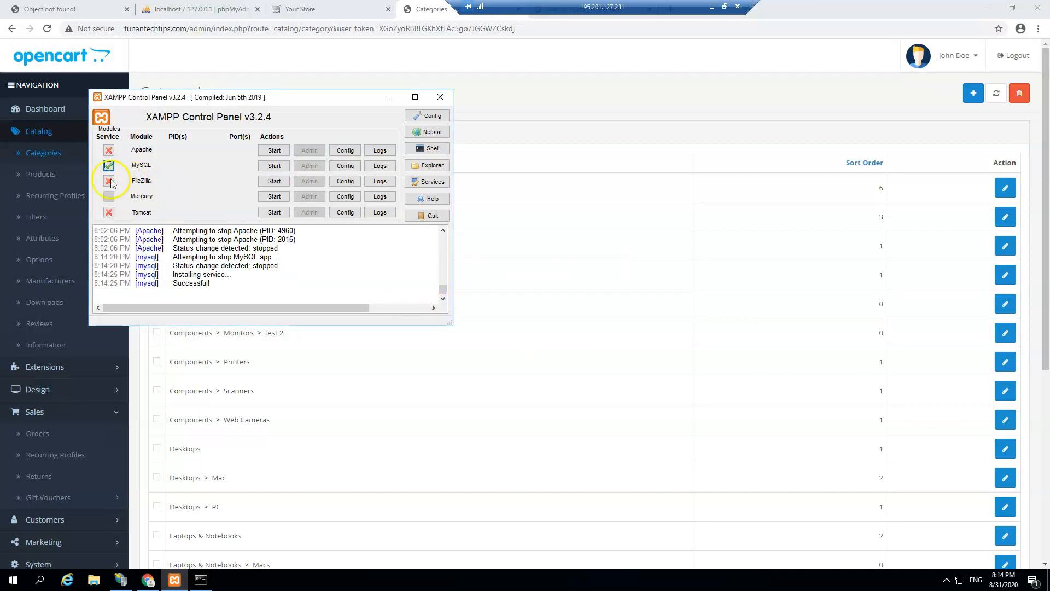
pyautogui.click(274, 165)
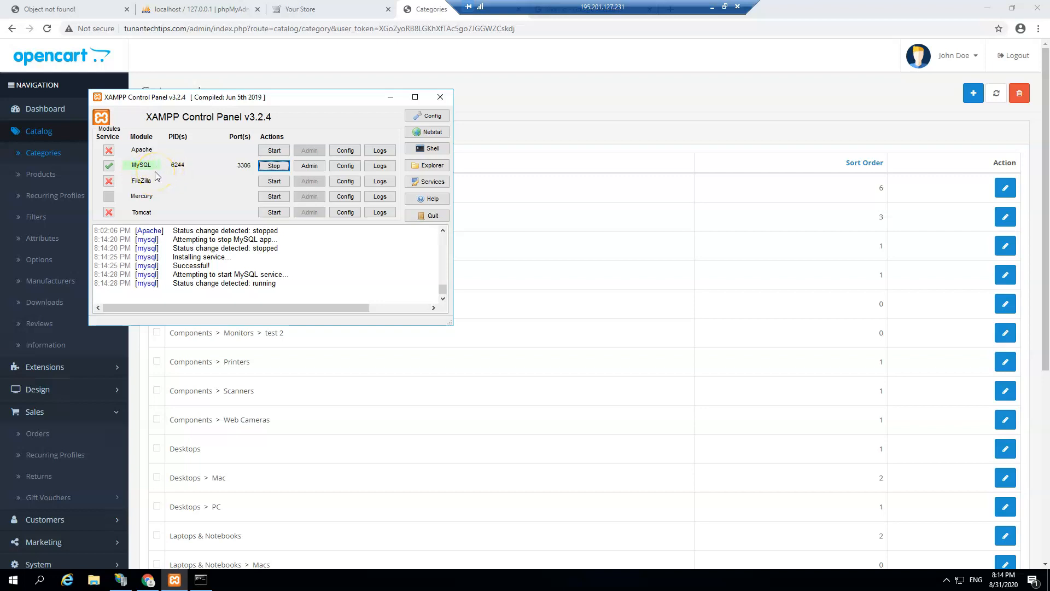
pyautogui.click(441, 99)
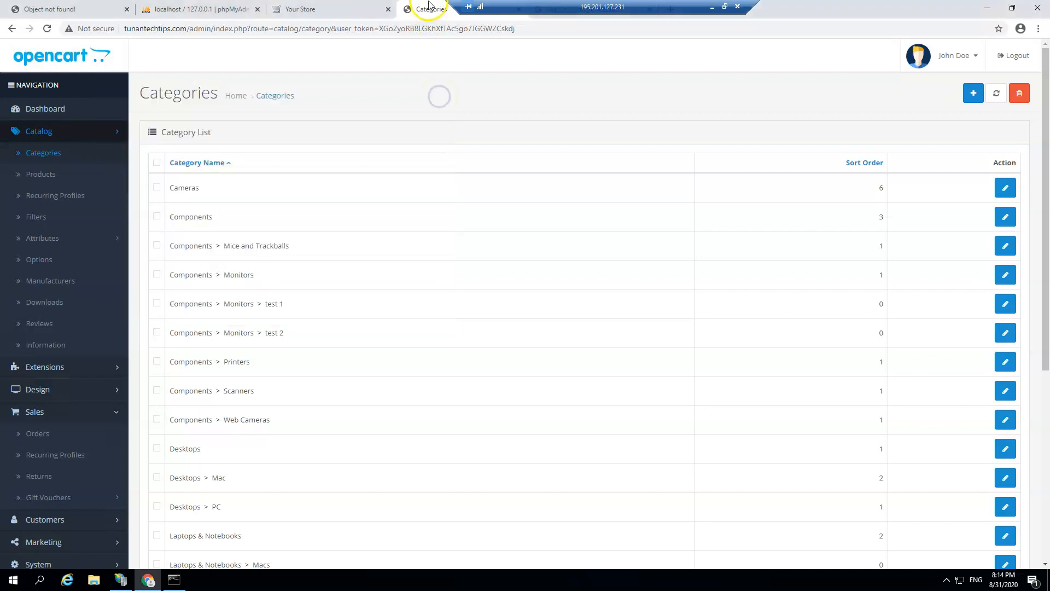
# Step: Close the Your Store, Categories, Google sign-in, phpMyAdmin and Object not found! tabs
pyautogui.click(388, 10)
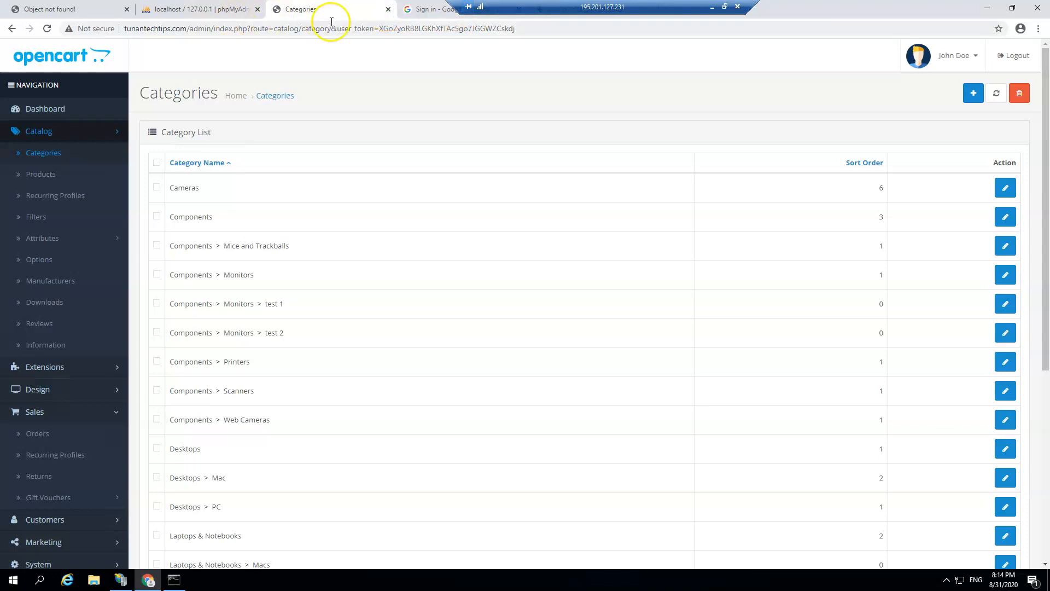
pyautogui.click(389, 9)
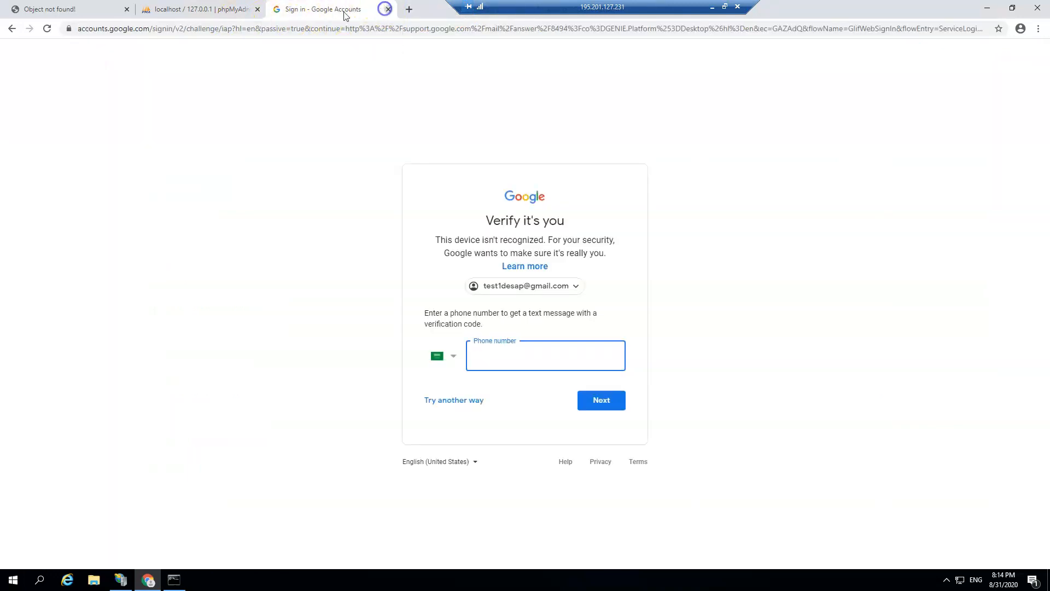
pyautogui.click(387, 10)
pyautogui.click(257, 9)
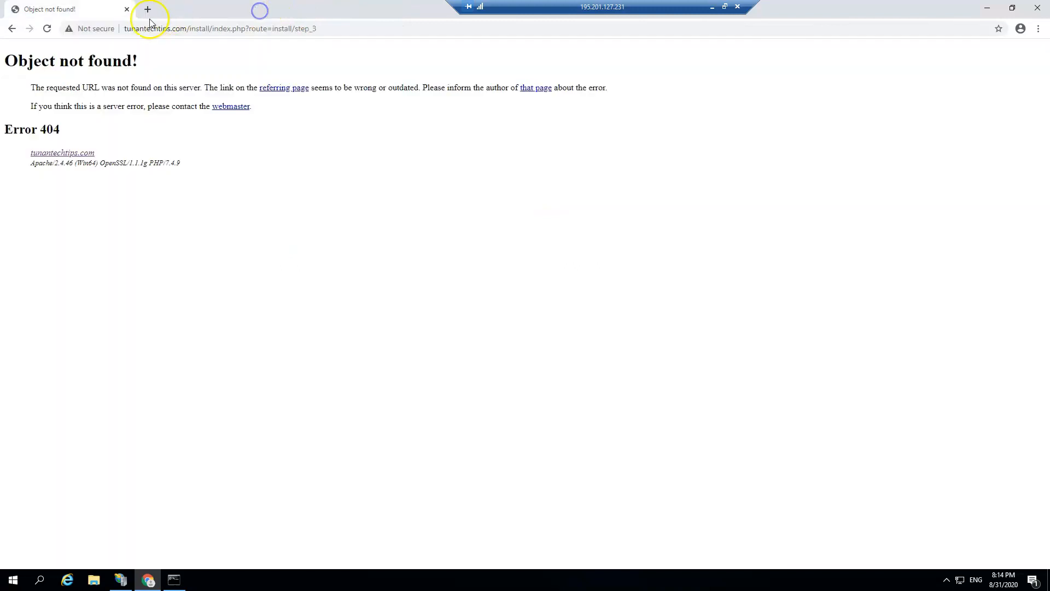
pyautogui.click(148, 10)
pyautogui.click(127, 9)
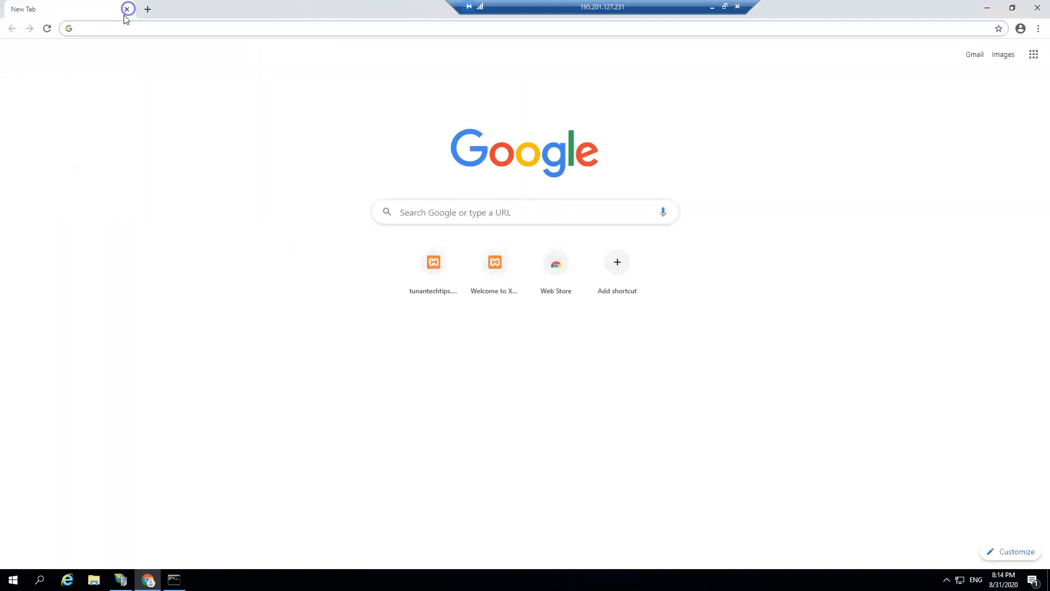
# Step: Load tunantechtips.com in a new tab and minimise the remote desktop session
pyautogui.click(119, 31)
pyautogui.write('tun')
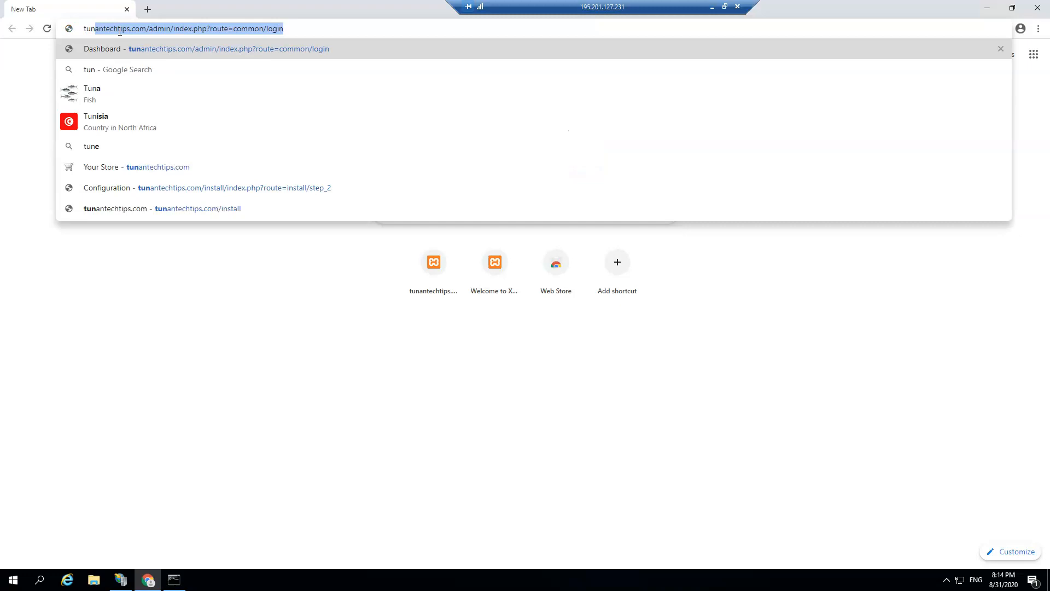
pyautogui.write('antechtips.com')
pyautogui.press('Return')
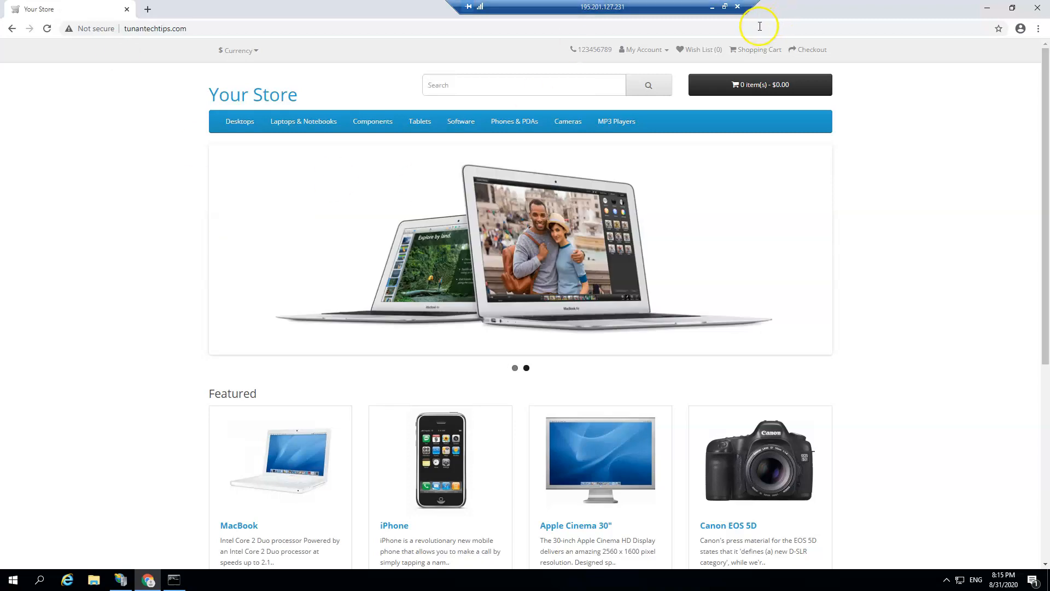
pyautogui.click(714, 10)
pyautogui.click(388, 580)
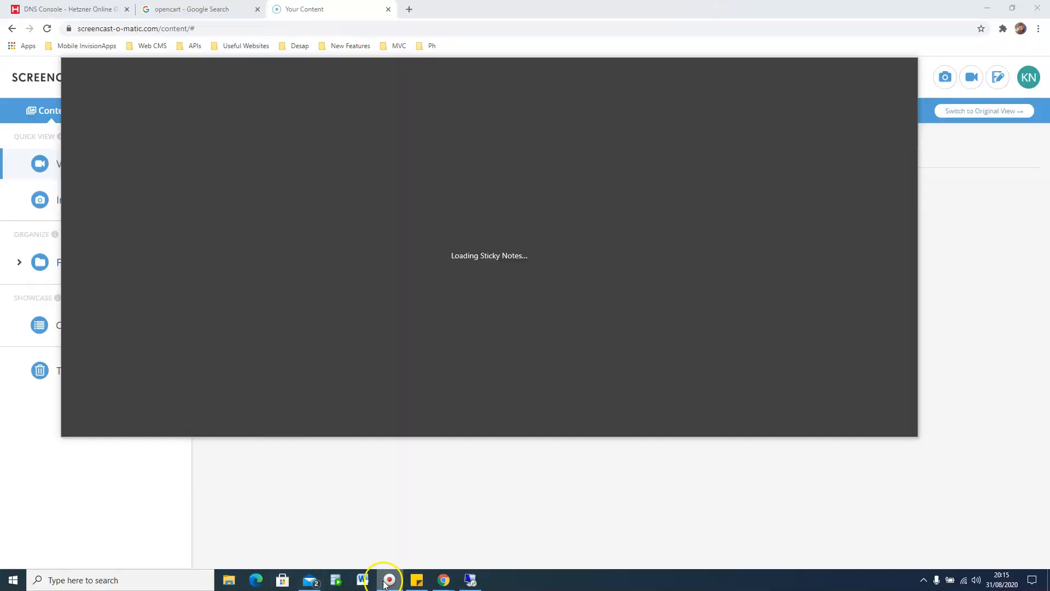